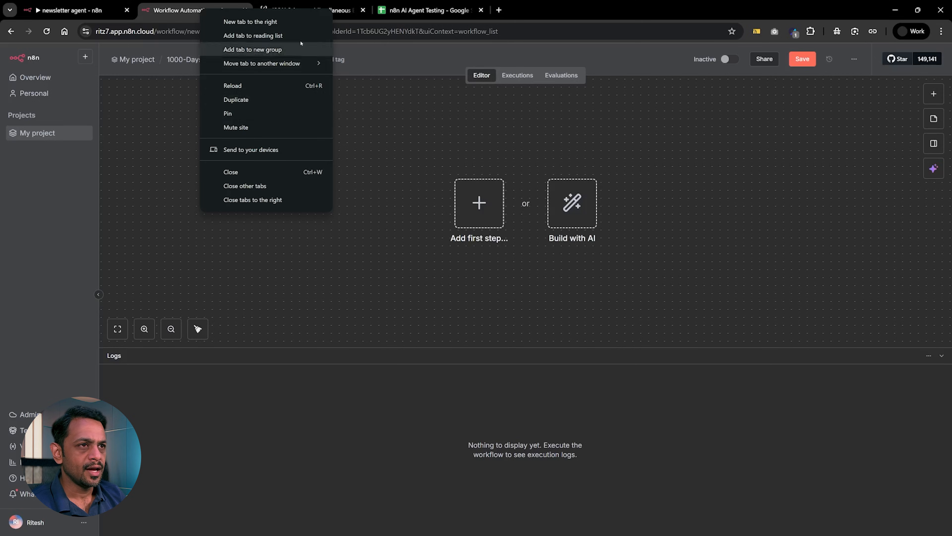
Check the n8n versions offered in the n8n cloud workspace's management settings, and return to the empty workflow.
click(499, 10)
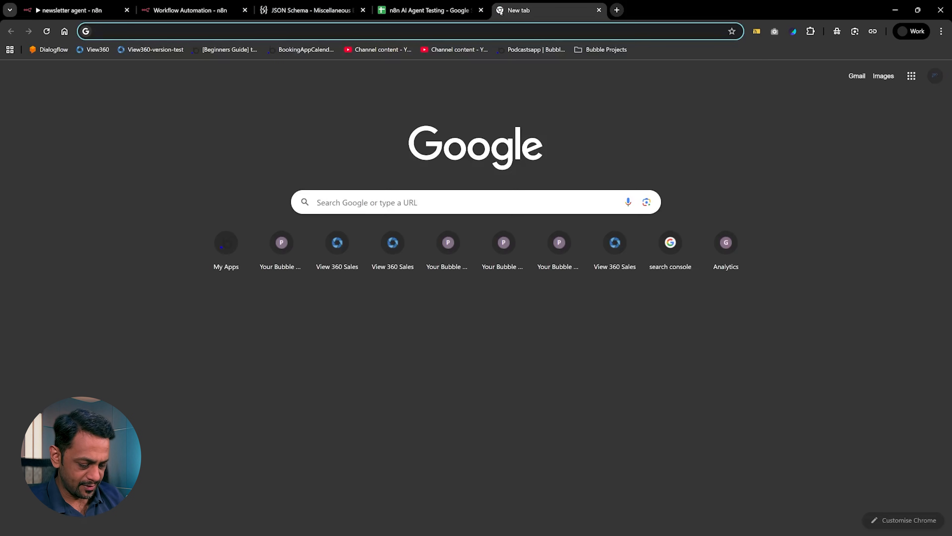
text(n8n)
key(Return)
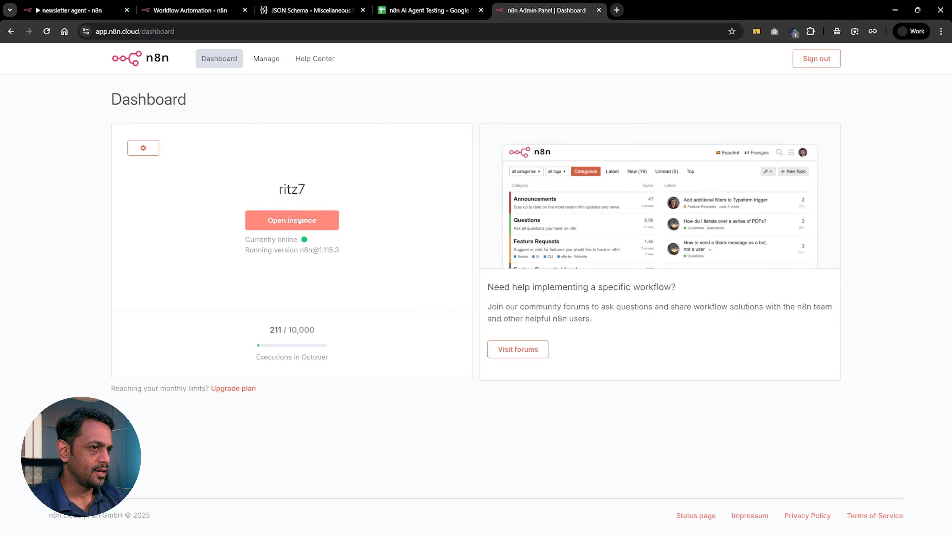
click(271, 60)
click(635, 295)
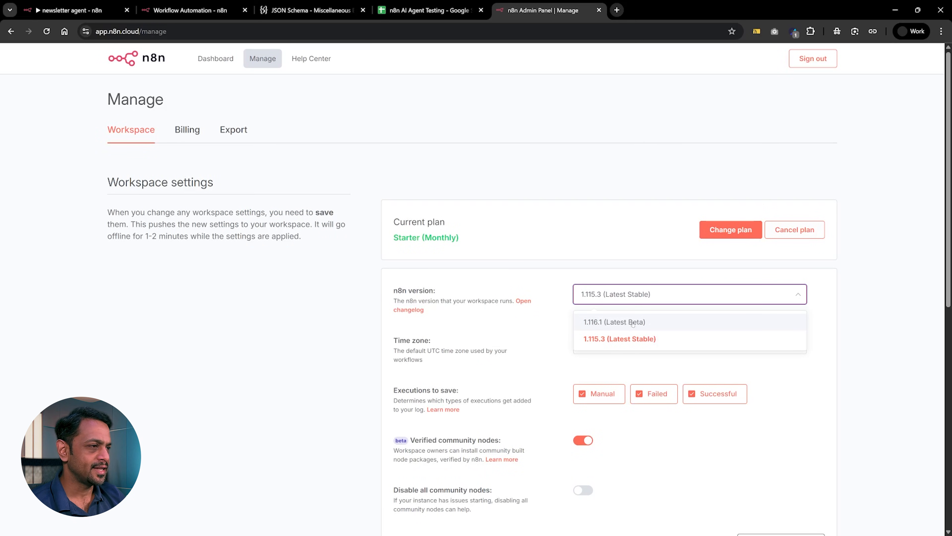
click(539, 317)
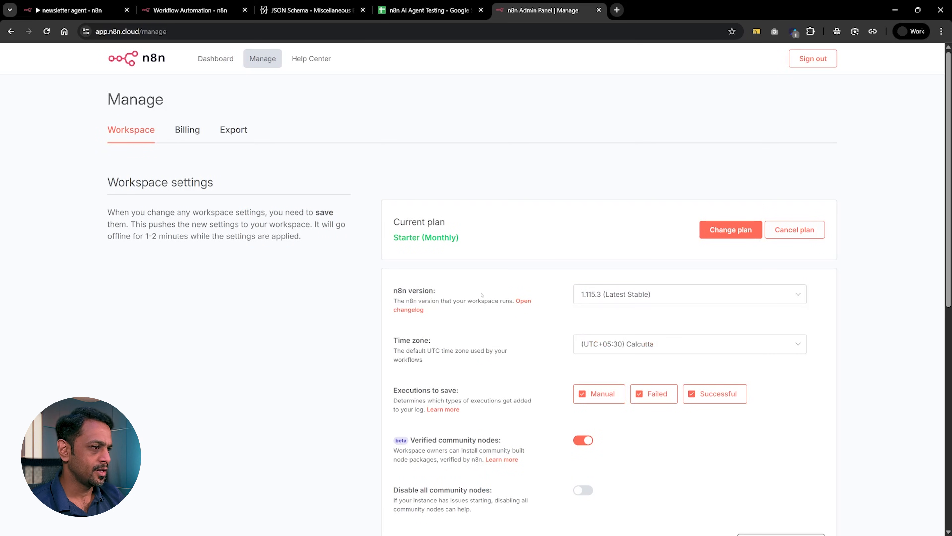
click(599, 10)
click(205, 10)
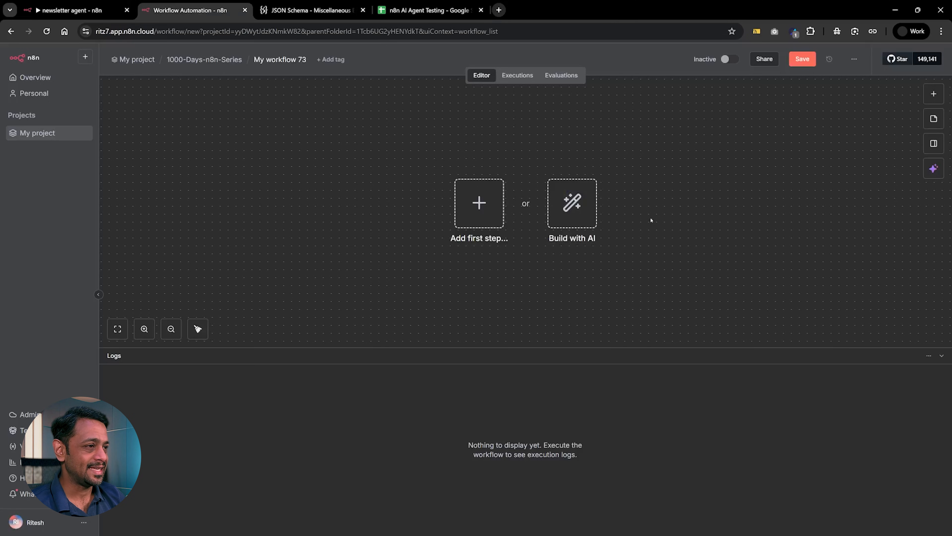
Open the AI workflow builder for the empty workflow and check the remaining monthly credits.
click(578, 206)
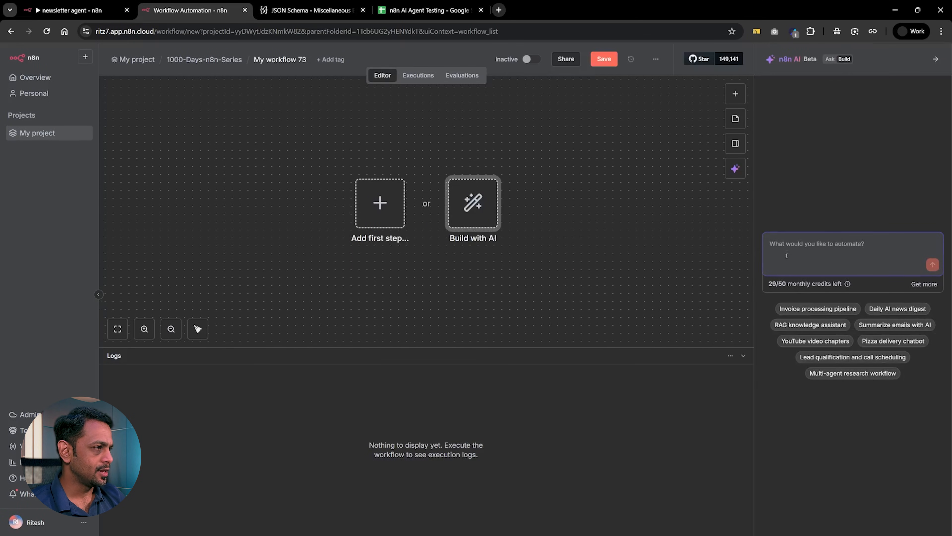
drag(785, 284, 768, 285)
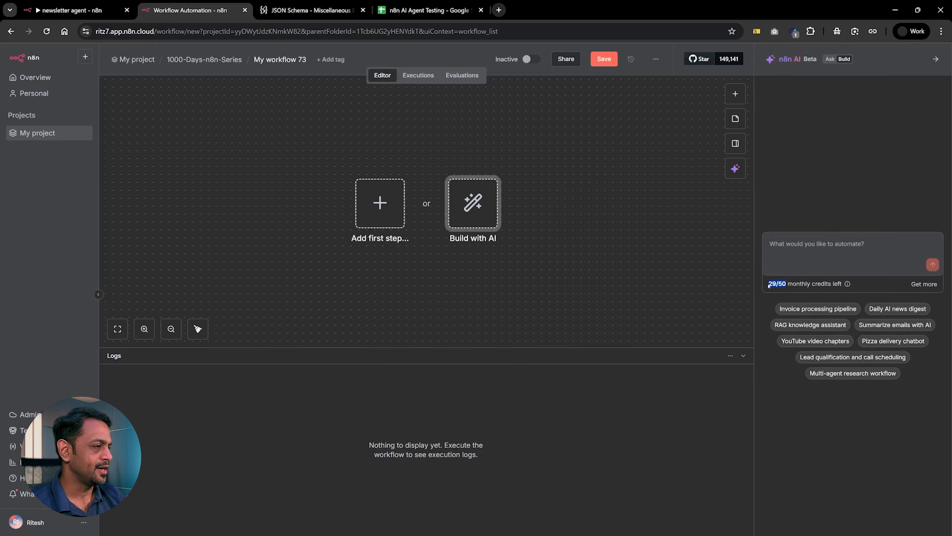
click(781, 249)
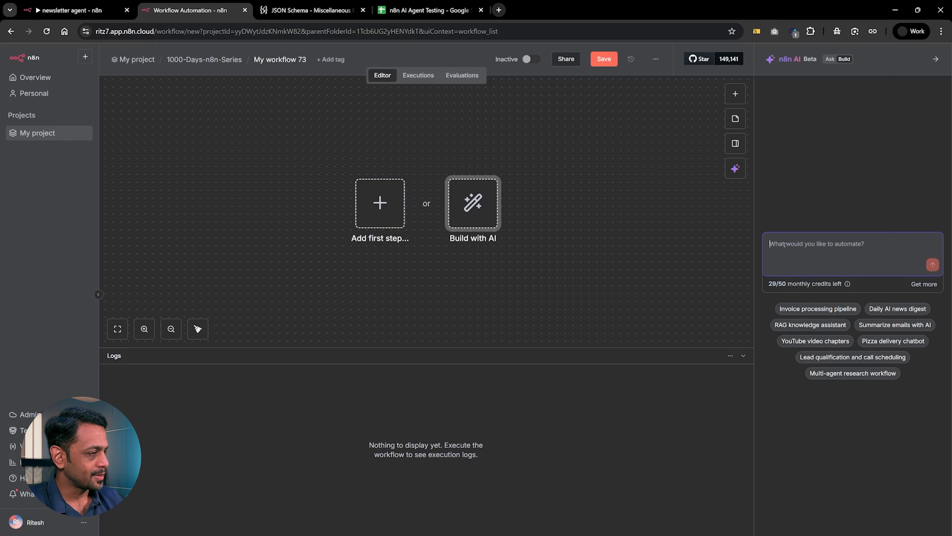
Submit the AI prompt "Create a form to collect user's details like name, email, platform that they would like to automate (YouTube, LinkedIn, Instagram, Tiktok)".
text(Cretae a form to col)
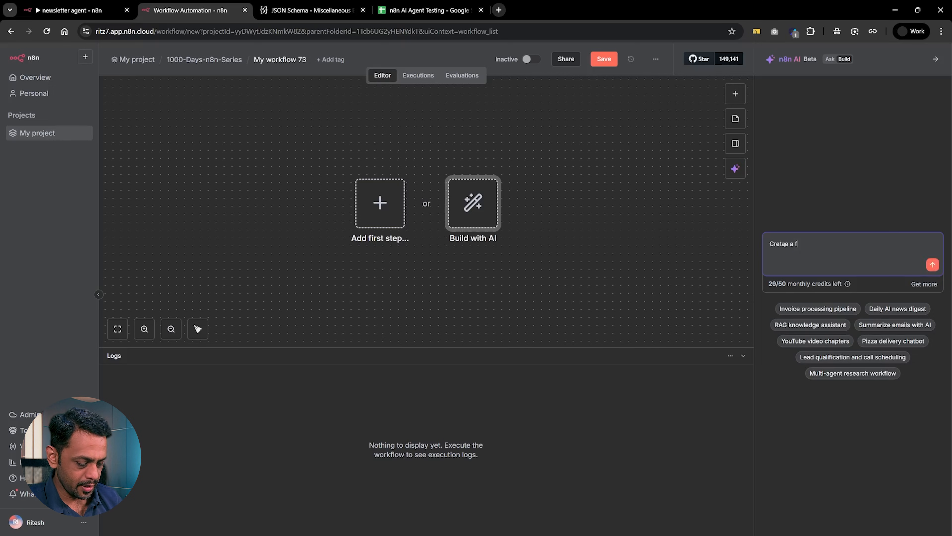
text(lect)
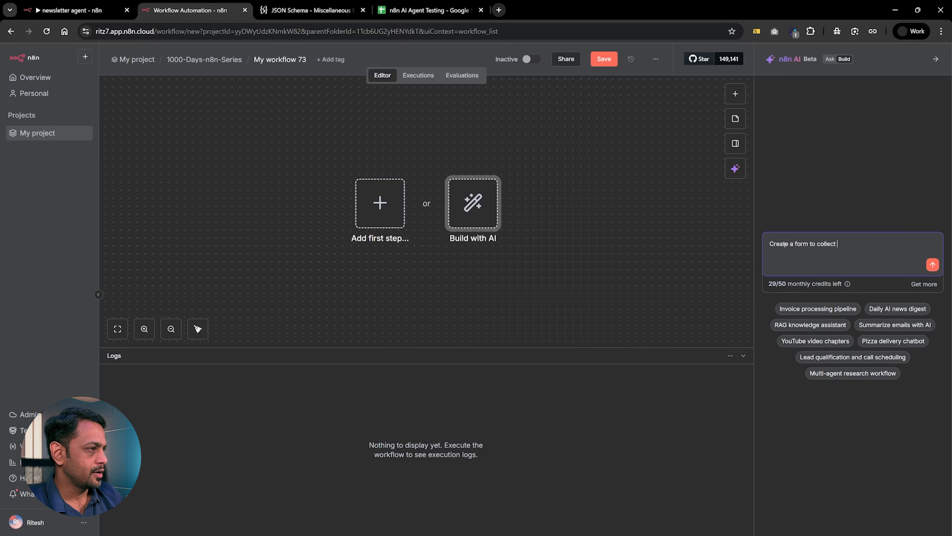
text(user's details)
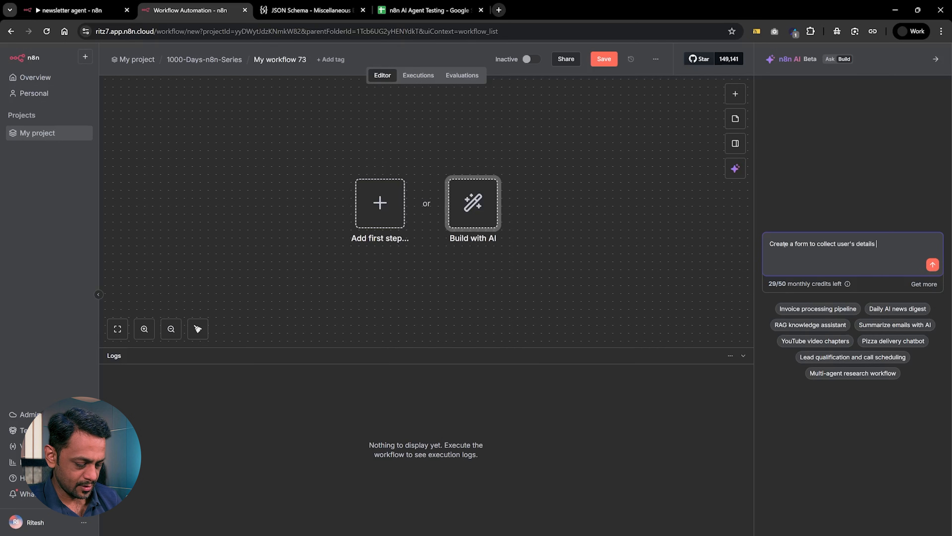
text( like name, email, platform)
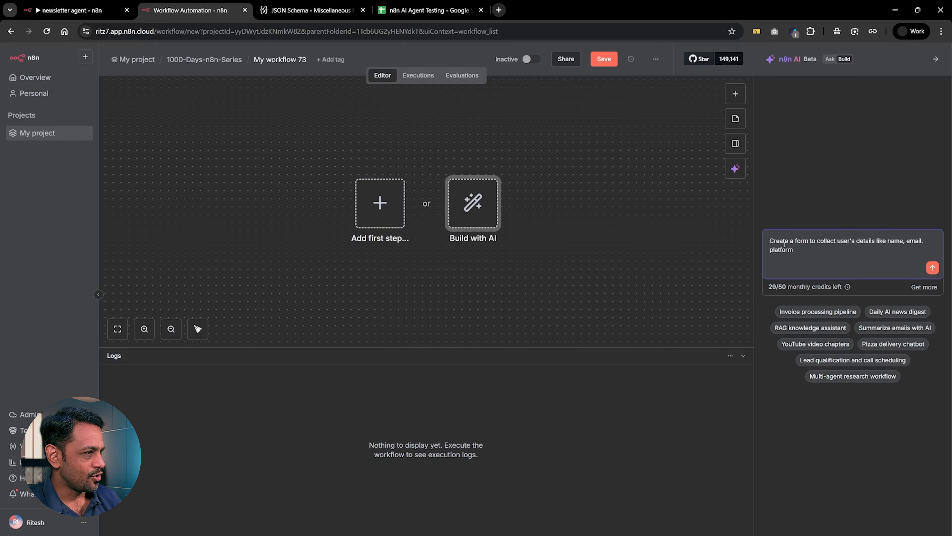
text( that they would like to automate ())
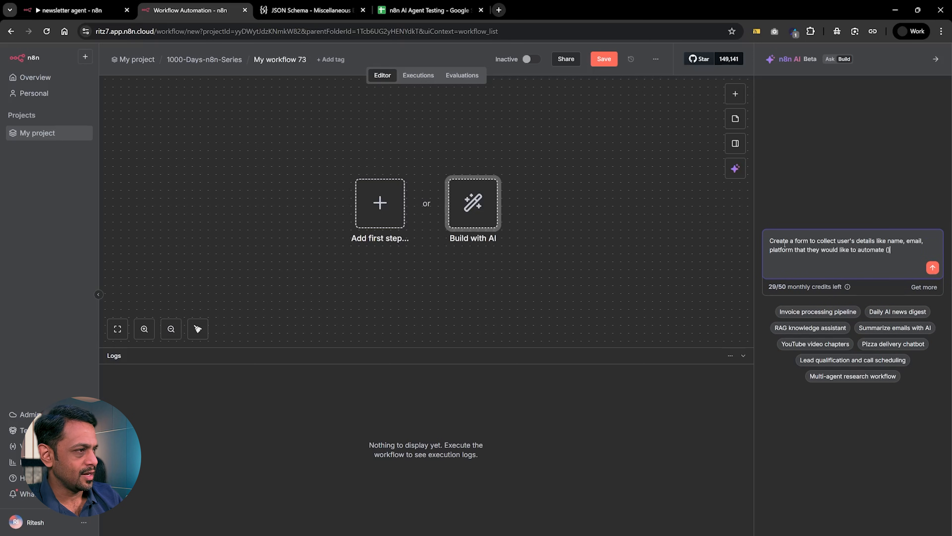
text(YouTube, LinkedIn, )
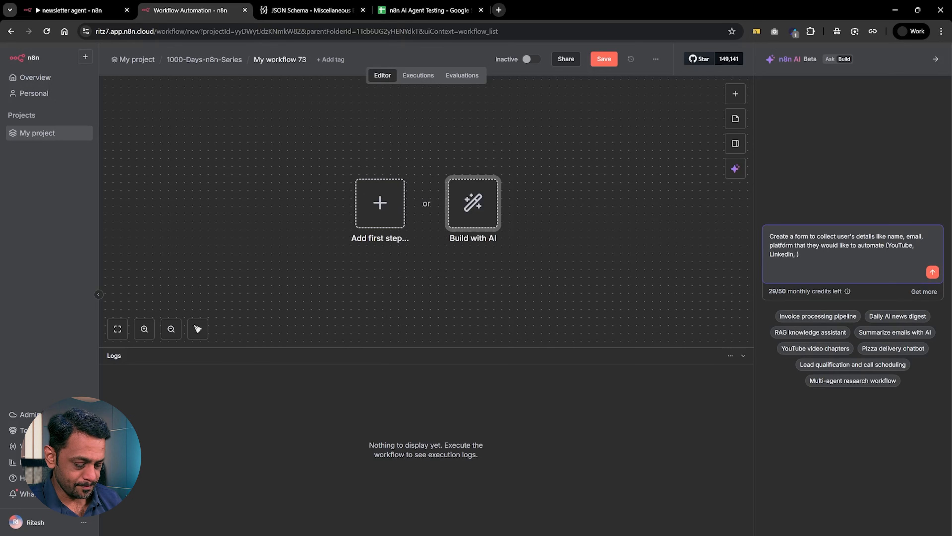
text(Instagram)
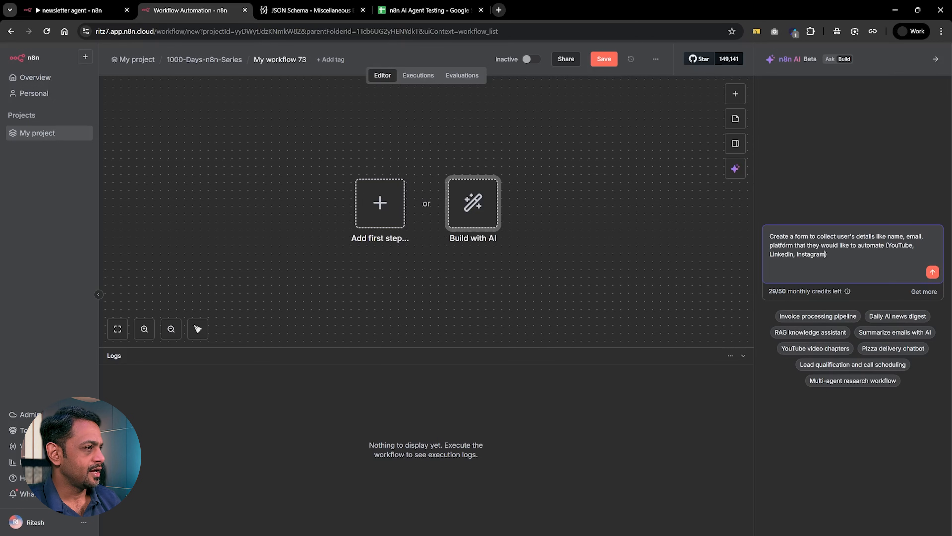
text(, Tiktok)
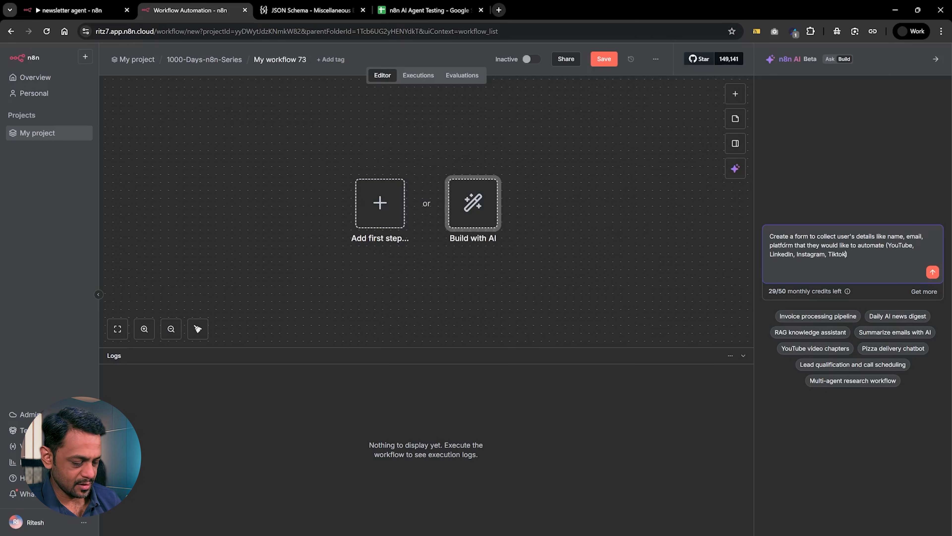
key(Return)
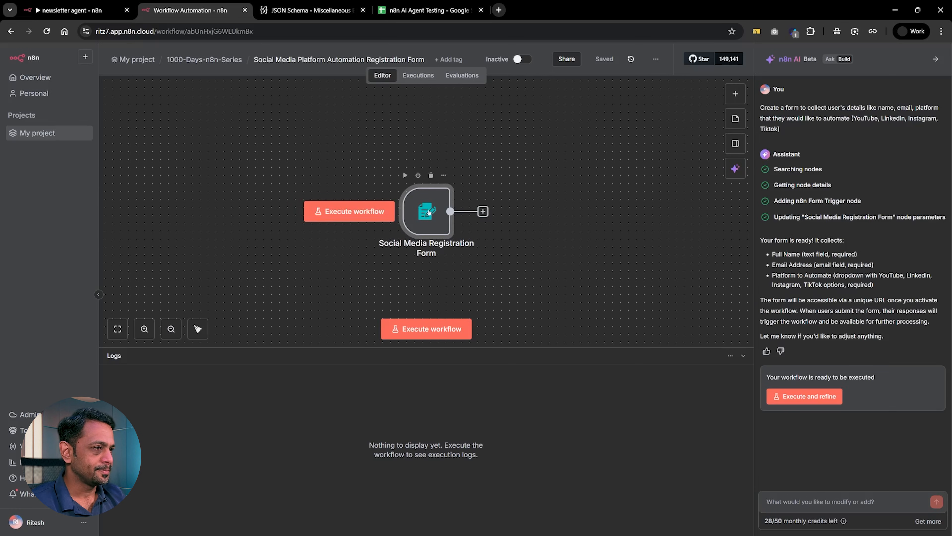
Review the Social Media Registration Form node's form elements, including the platform dropdown options, and return to the canvas.
double_click(429, 213)
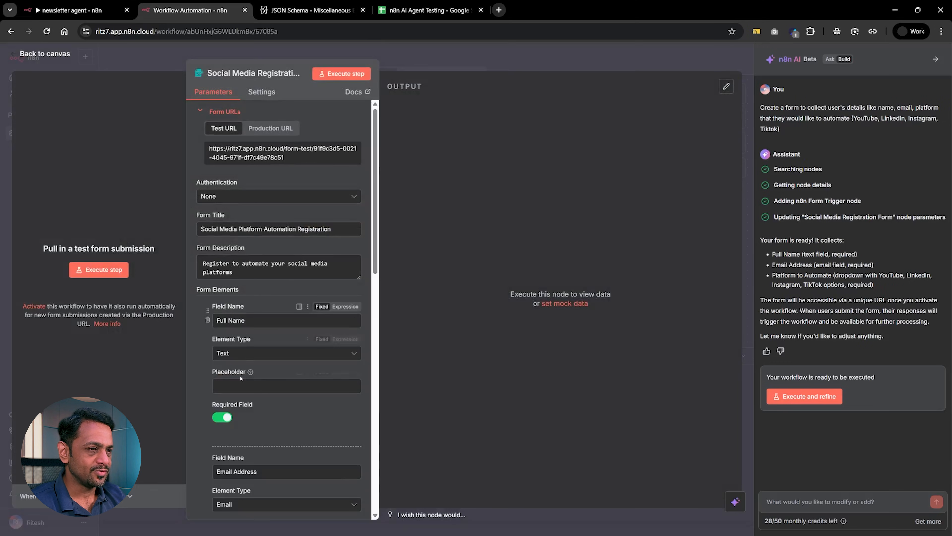
scroll(234, 323, down, 3)
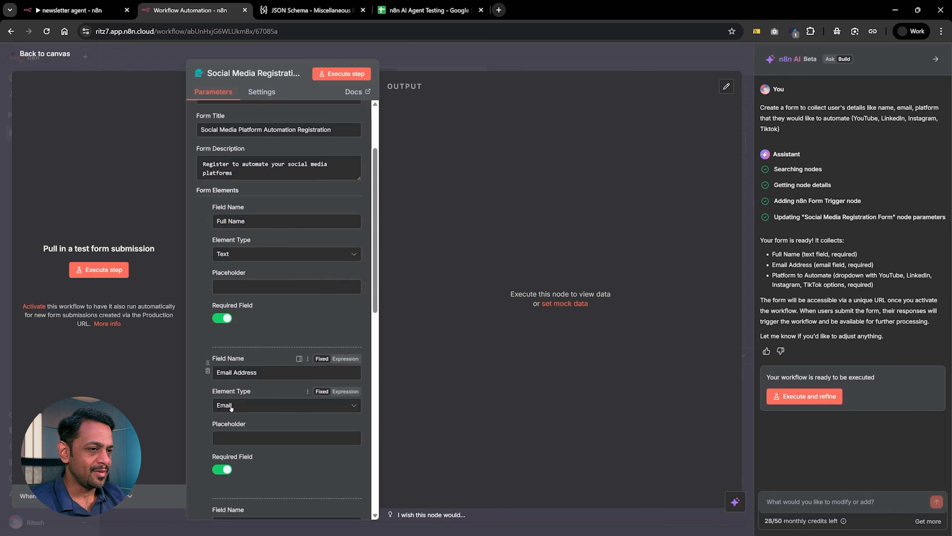
scroll(237, 482, down, 4)
scroll(237, 482, down, 3)
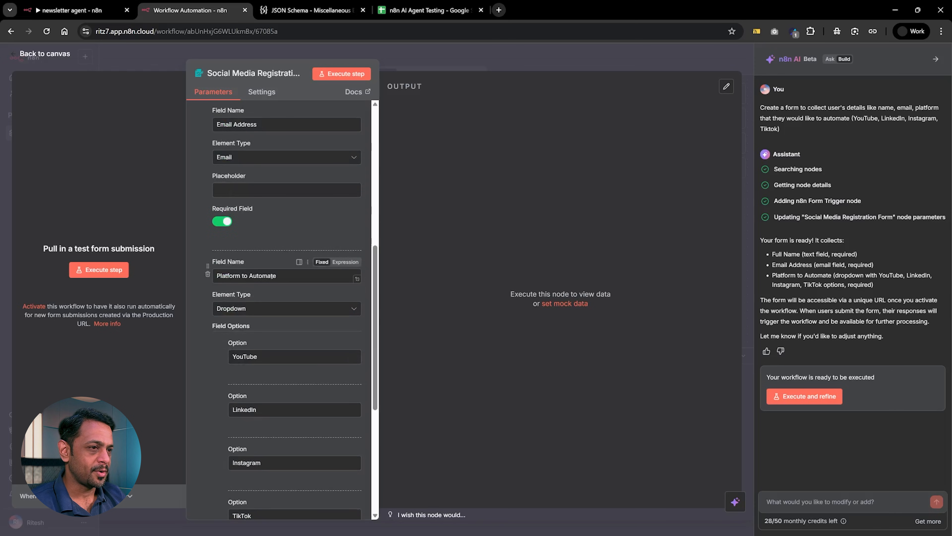
scroll(247, 356, down, 4)
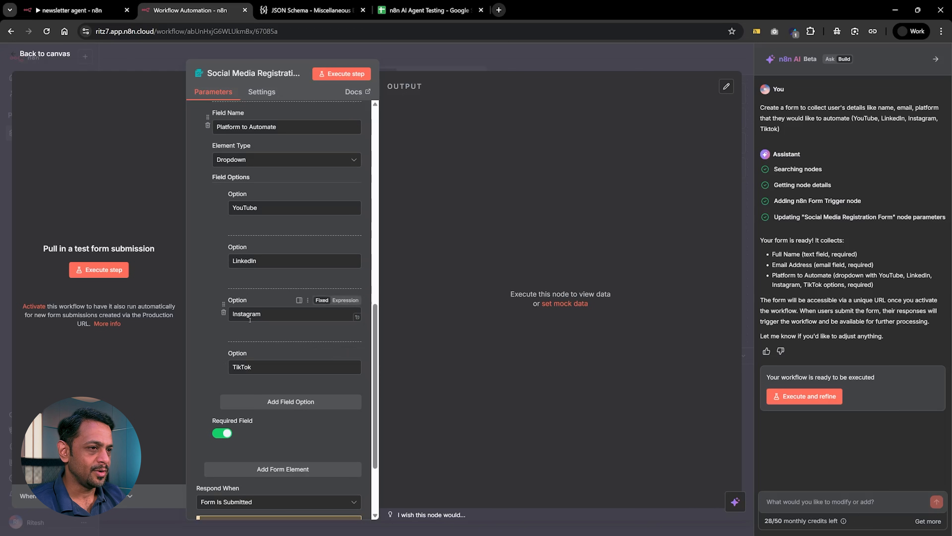
key(Escape)
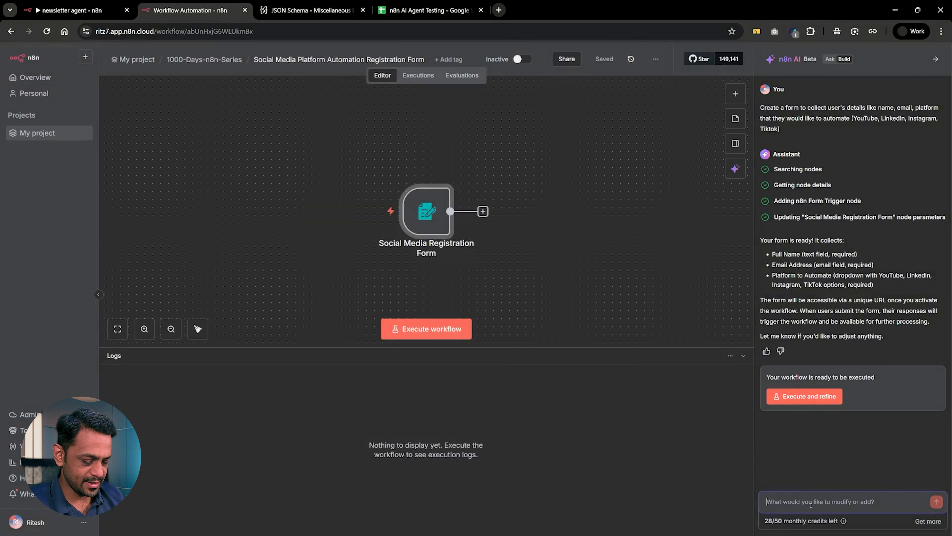
Submit the follow-up prompt "The next step is to send them a confirmation email and after that we would like to send the details to Google Sheets.".
text(Then)
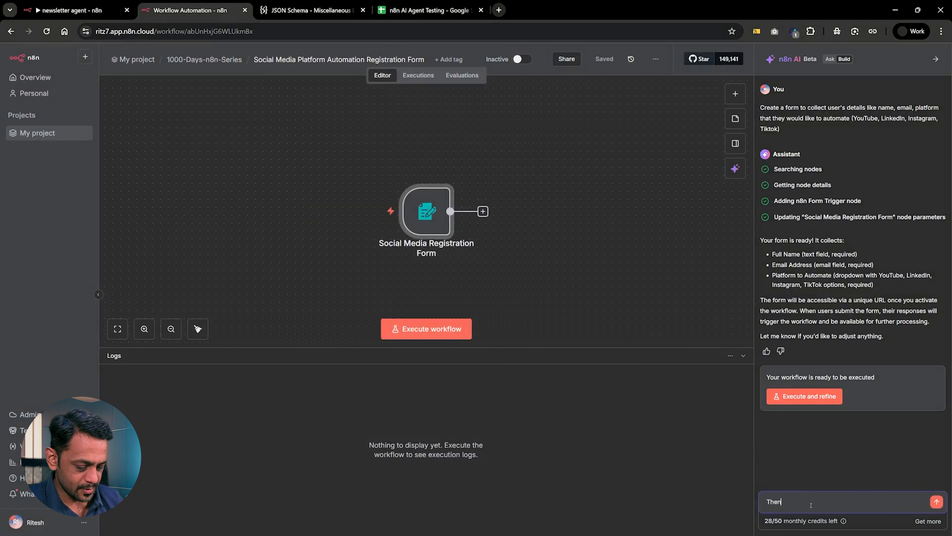
key(BackSpace)
text( next step )
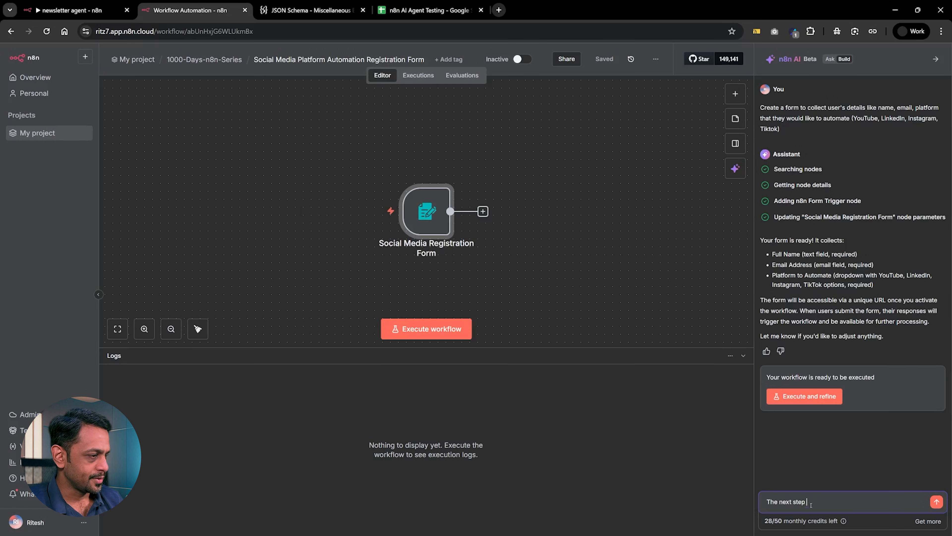
text(is to send them a confirmation email and after that we would like to send the deta)
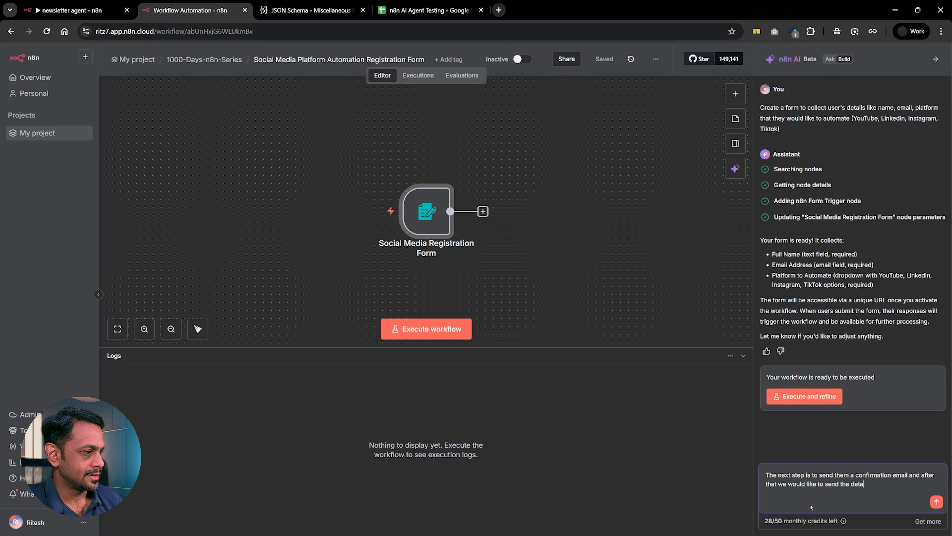
text(ils to Google Sheets)
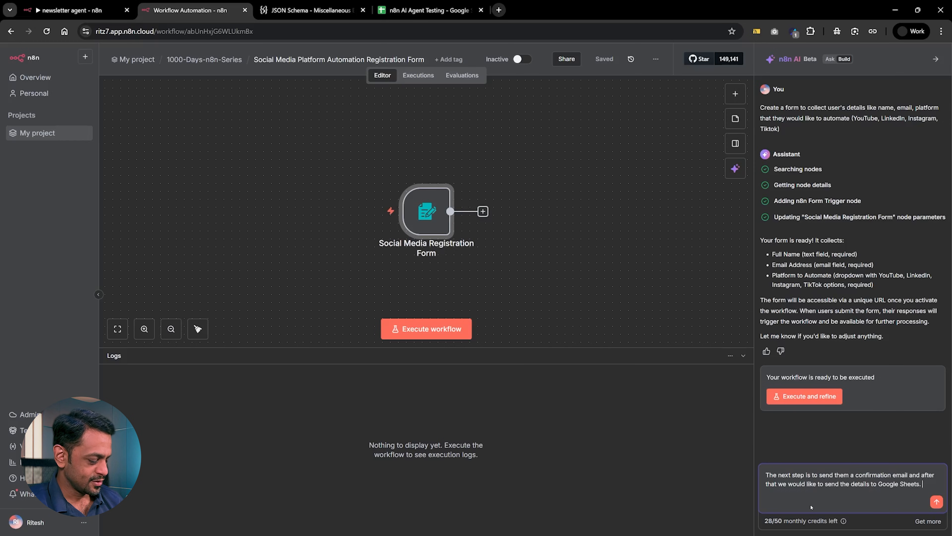
text(.)
key(shift+Return)
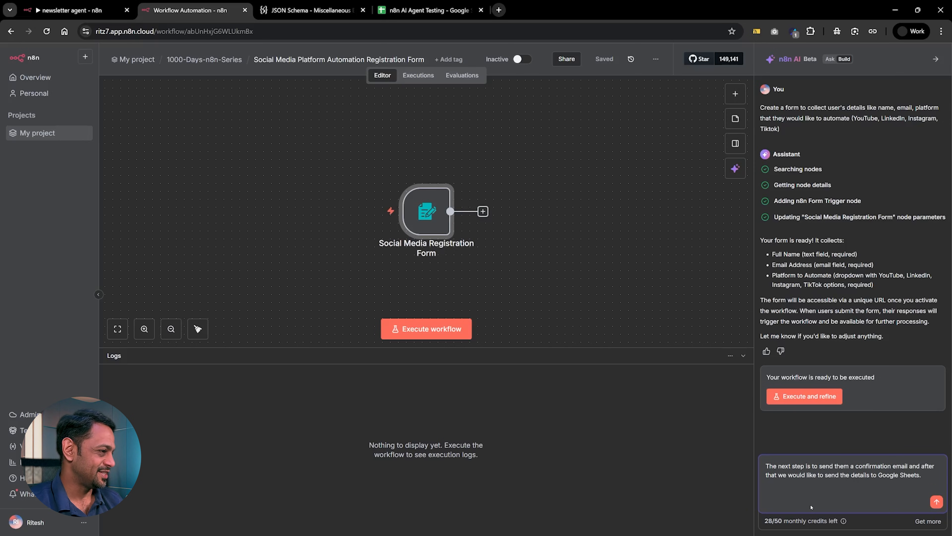
key(BackSpace)
key(Return)
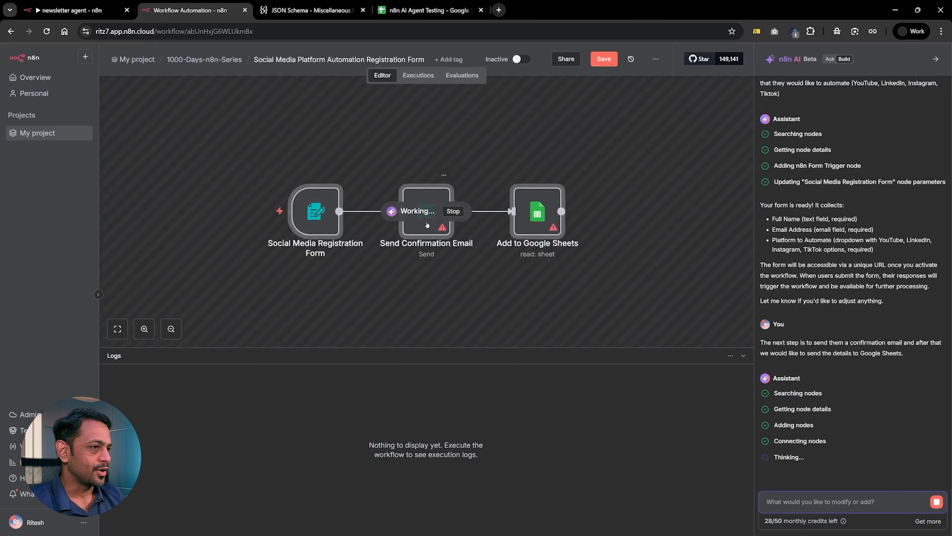
Inspect the Send Confirmation Email node's parameters, and submit the AI prompt "Change the email node to Outlook.".
double_click(424, 198)
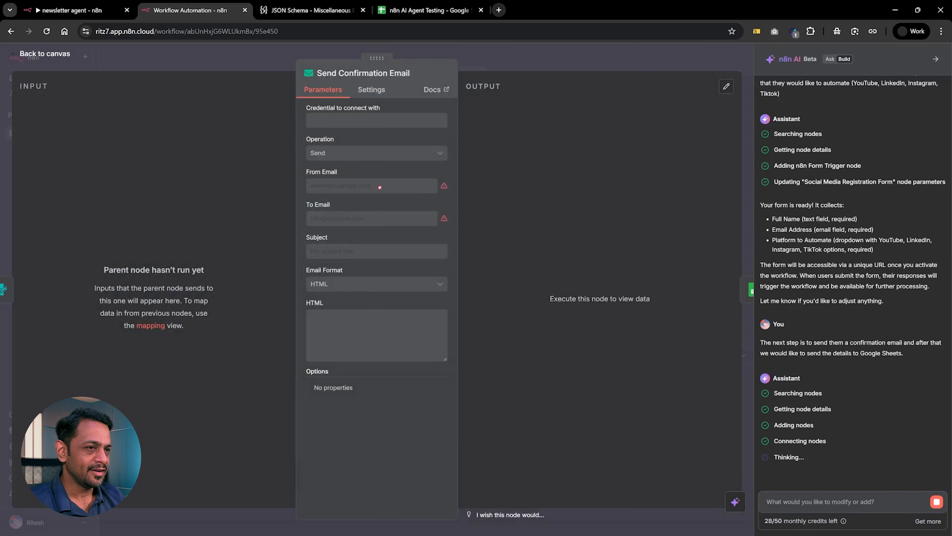
click(507, 55)
click(827, 500)
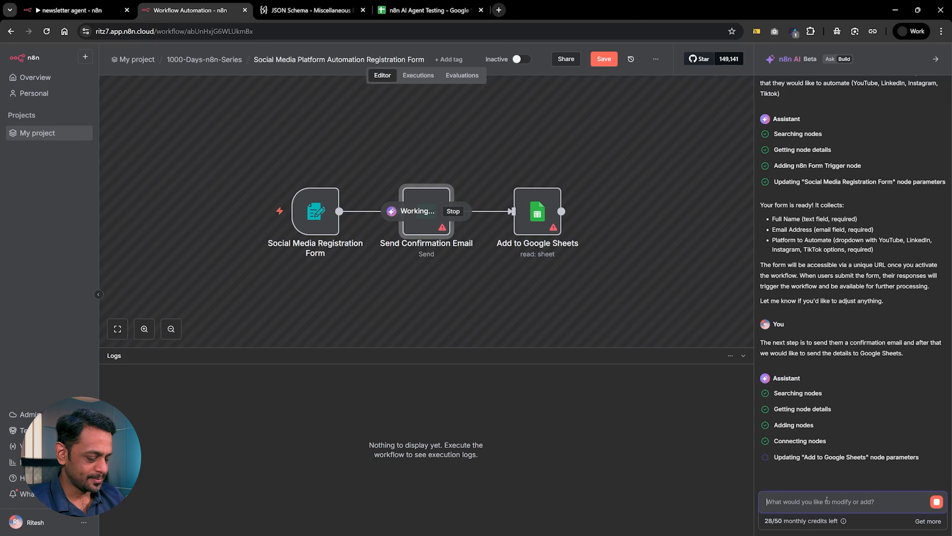
text(Change the email )
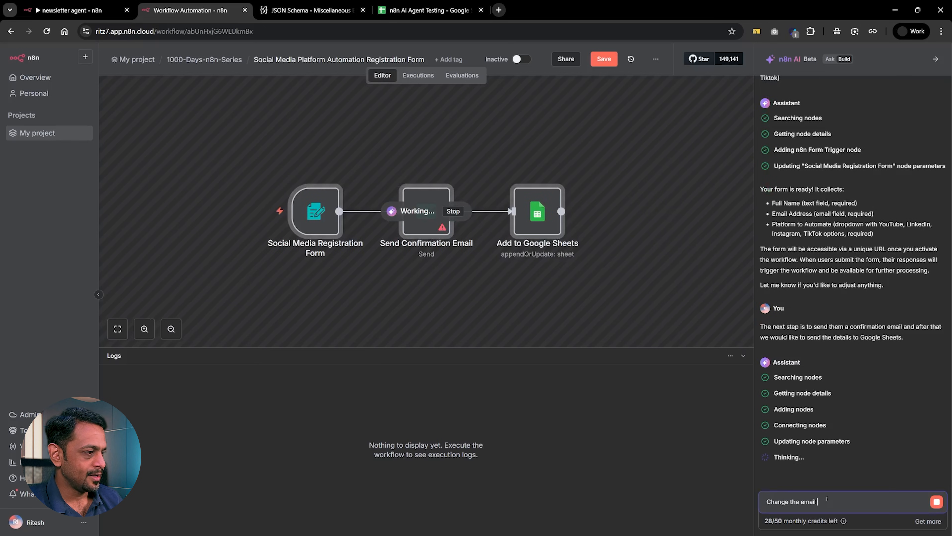
text(node to Outlook.)
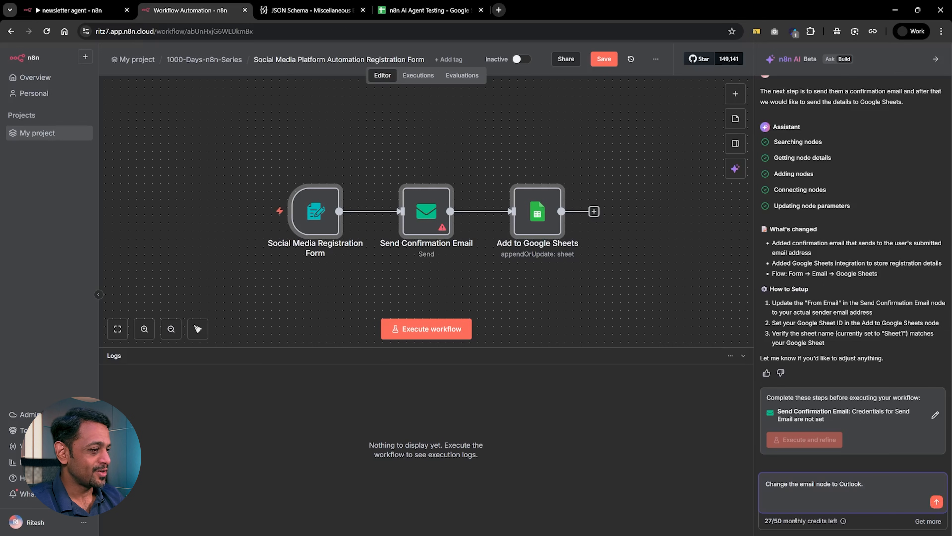
click(937, 501)
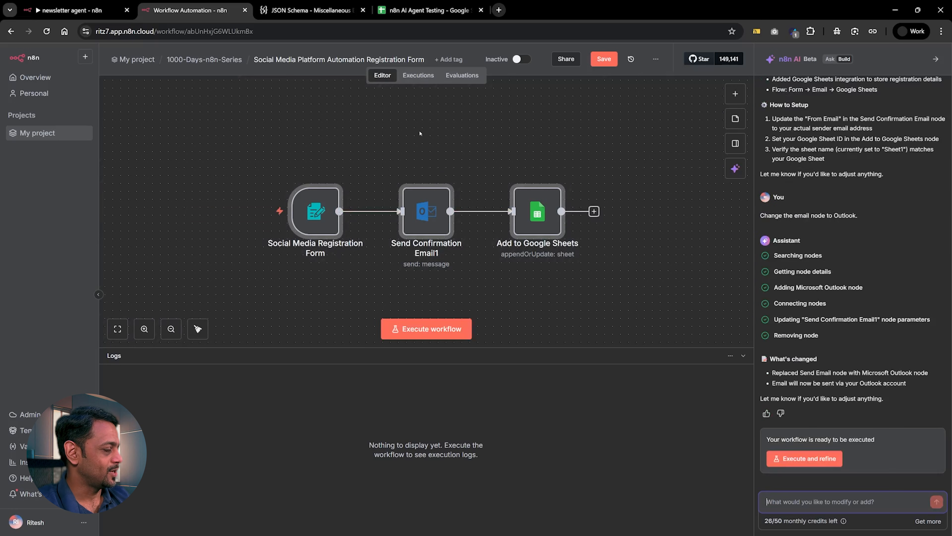
mouse_move(417, 184)
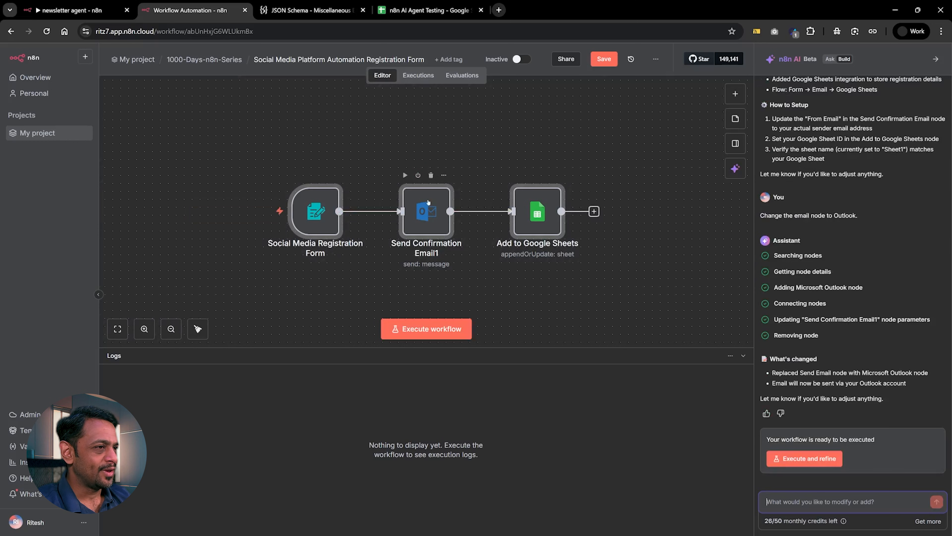
mouse_move(381, 209)
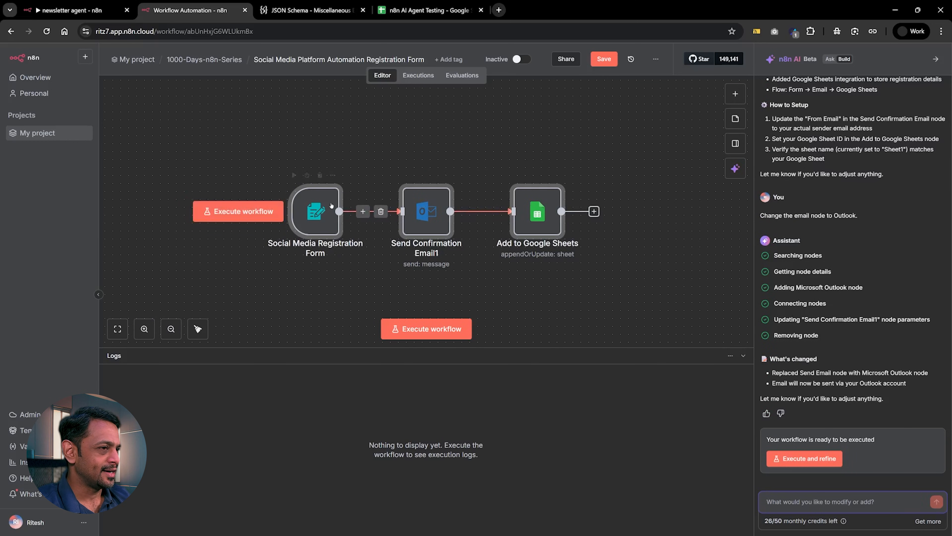
Review the AI builder's changes, set the Send Confirmation Email1 node's Outlook credential to Support Ritz7, and return to the canvas.
mouse_move(545, 215)
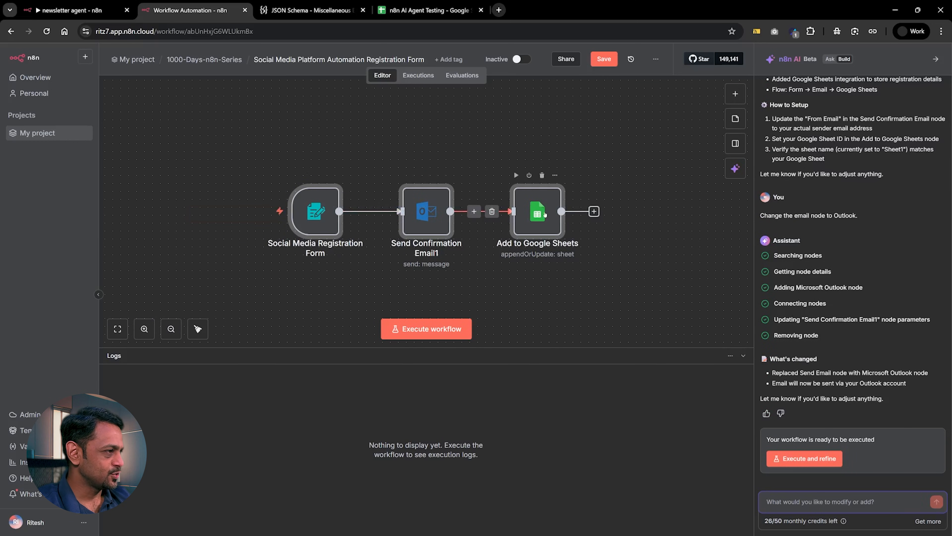
mouse_move(468, 221)
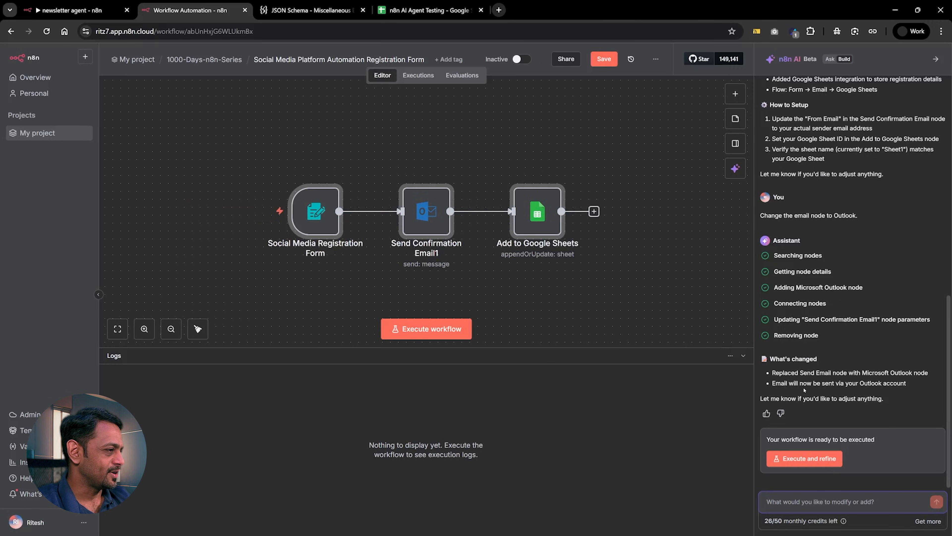
scroll(799, 367, up, 4)
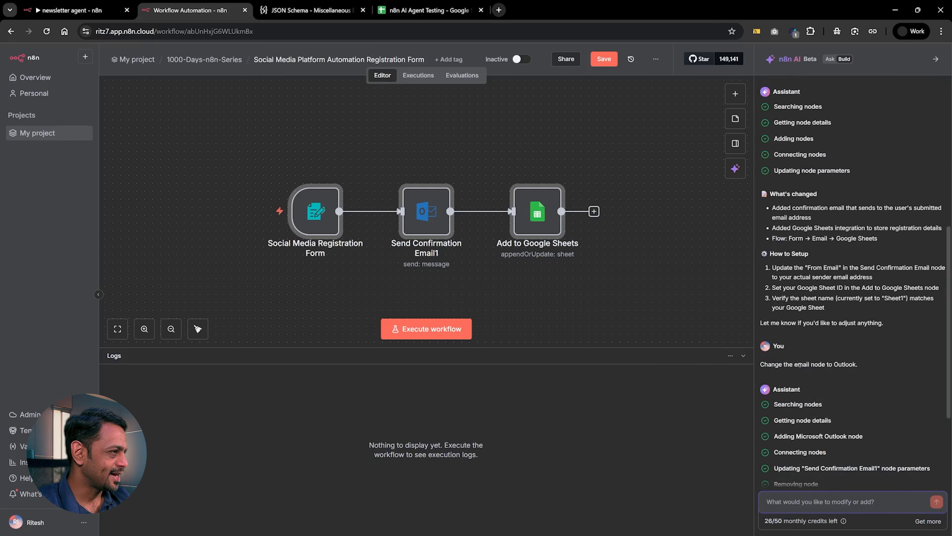
scroll(800, 366, down, 4)
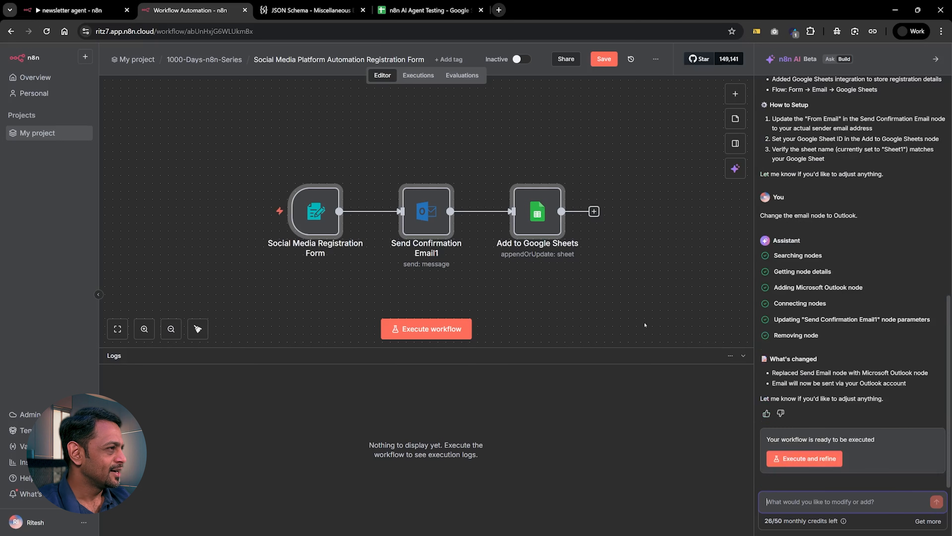
double_click(416, 206)
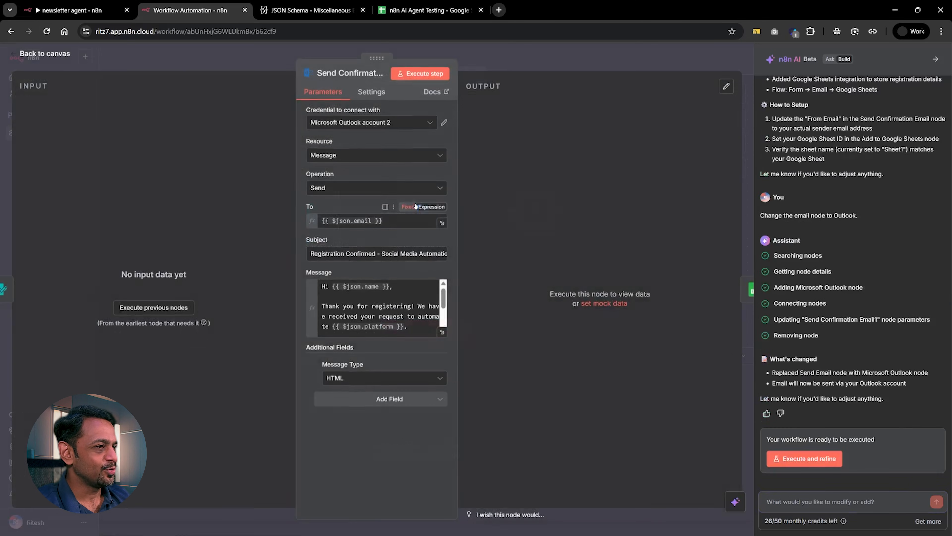
click(337, 125)
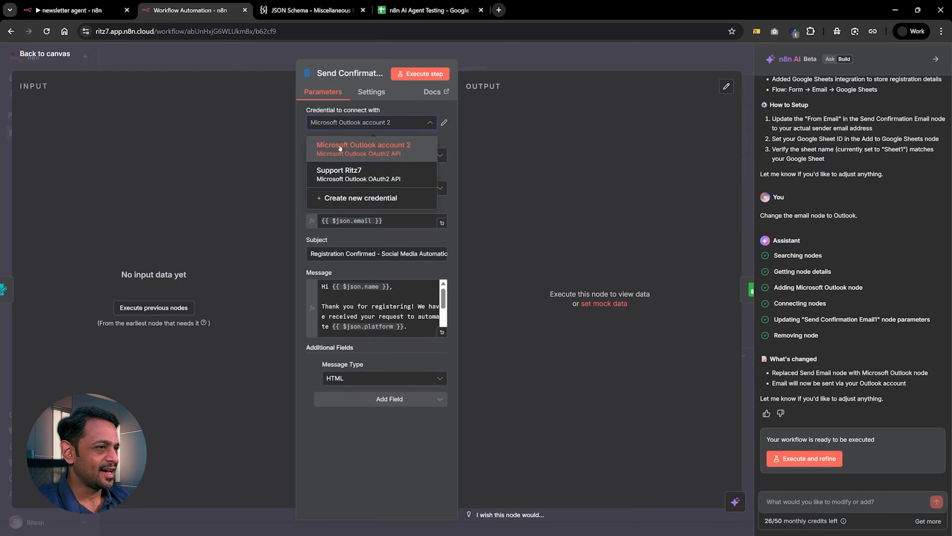
click(341, 174)
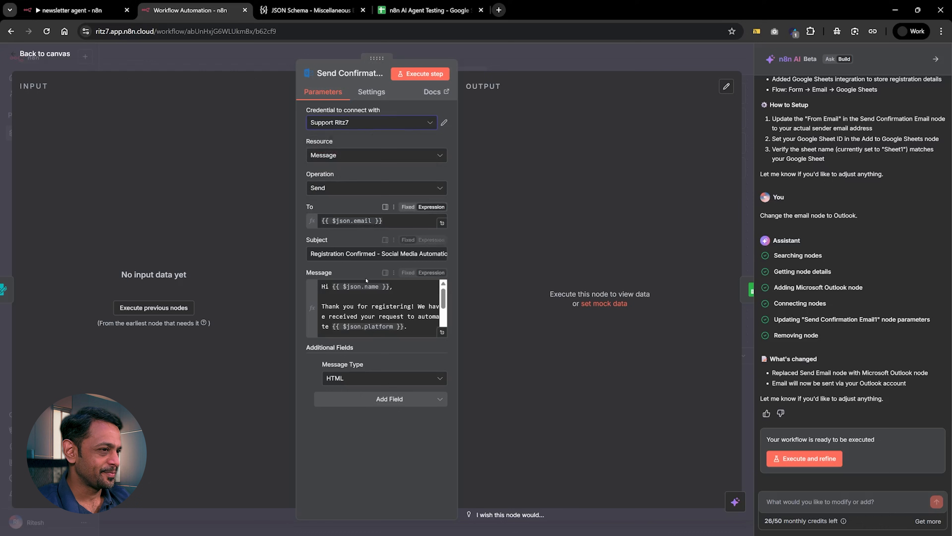
click(498, 63)
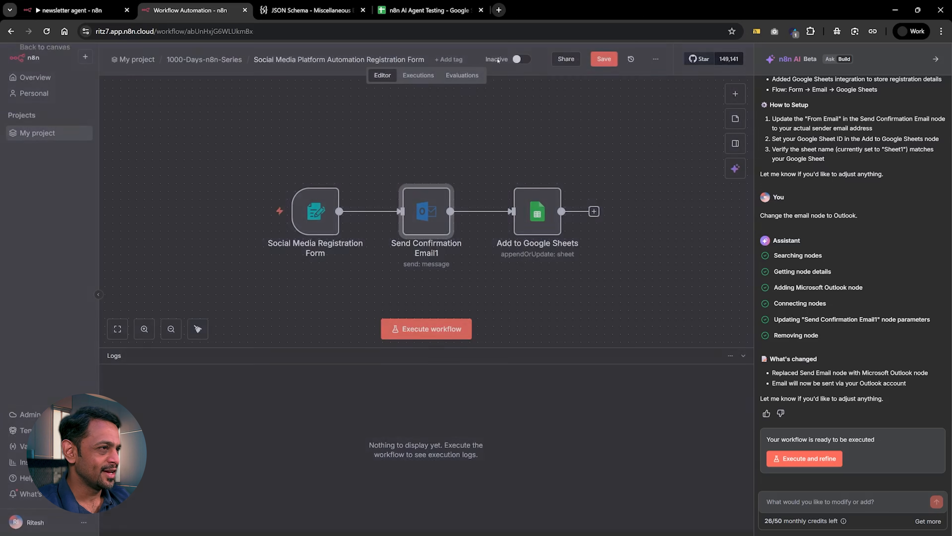
In the Add to Google Sheets node, set the document selection to From list and search for the n8n spreadsheet after checking its columns.
double_click(537, 213)
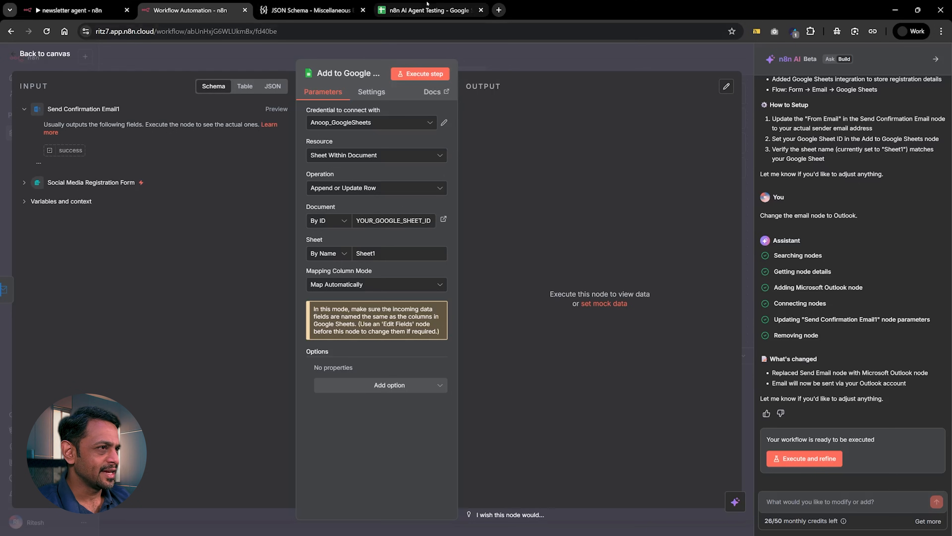
click(425, 11)
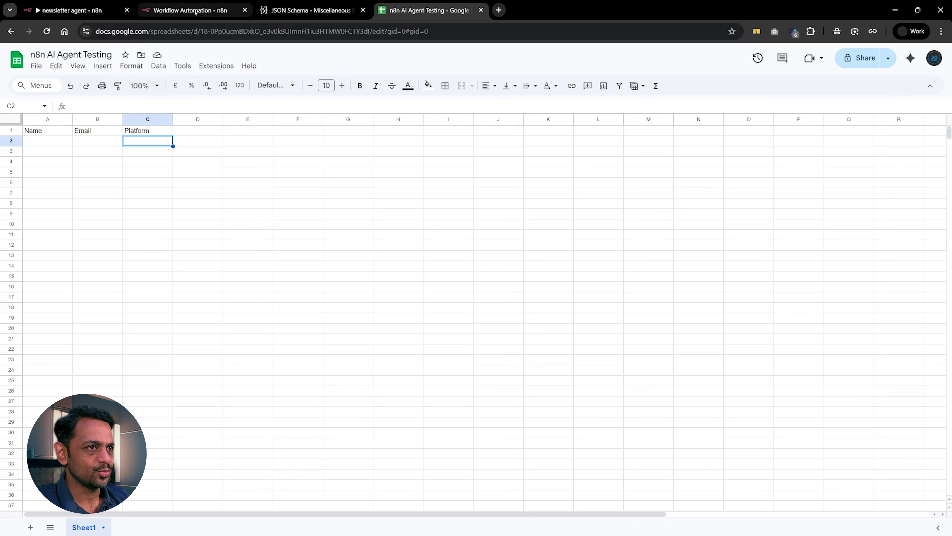
click(188, 10)
click(327, 221)
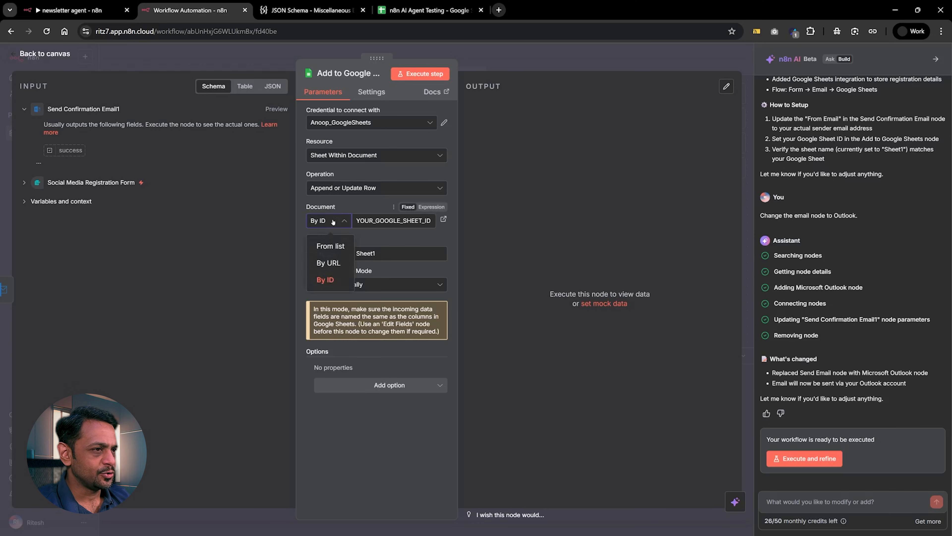
click(326, 246)
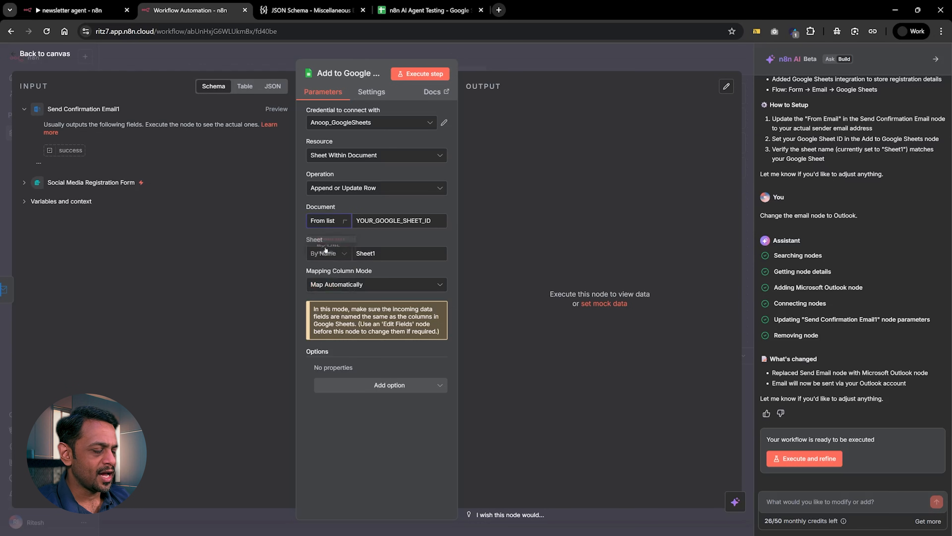
click(380, 222)
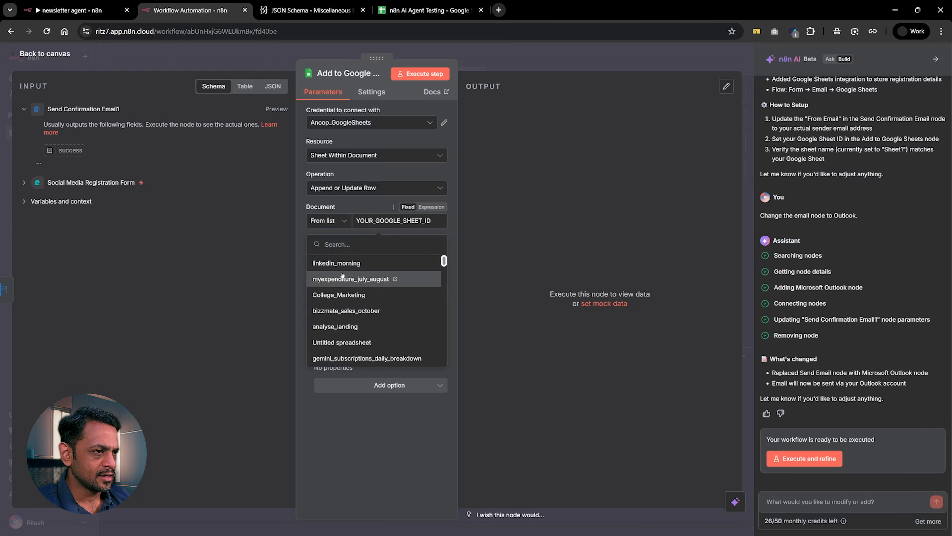
text(n8n)
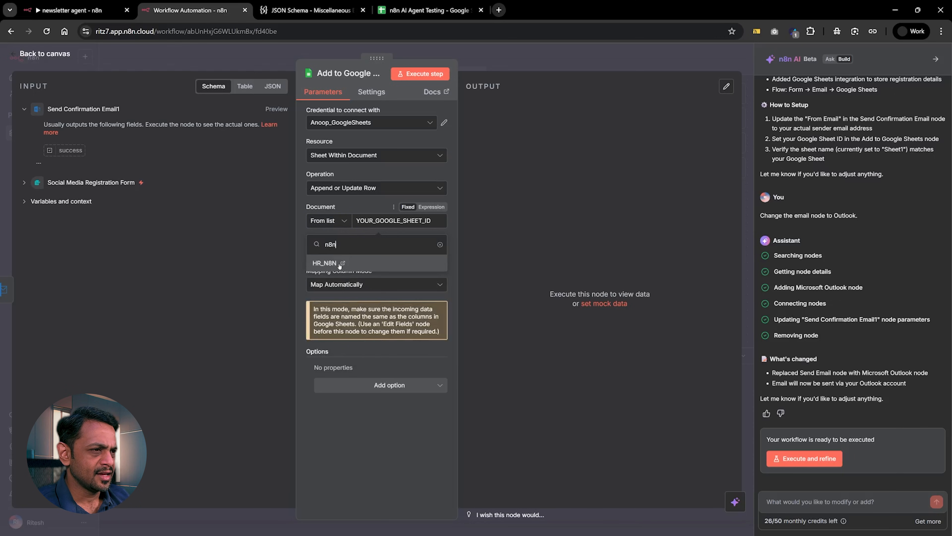
Switch the Google Sheets credential to the Ritz7 support account and select the n8n AI Agent Testing document.
click(360, 125)
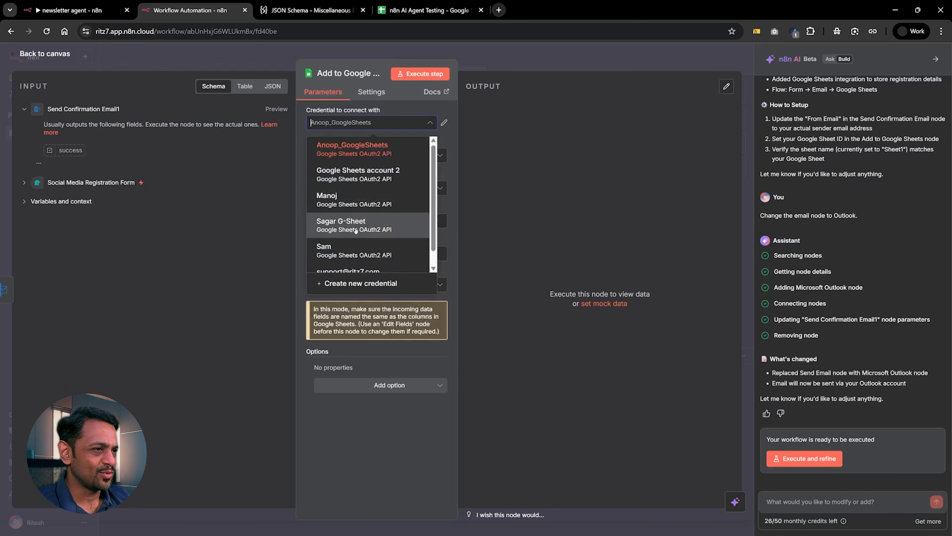
scroll(355, 231, down, 1)
click(350, 261)
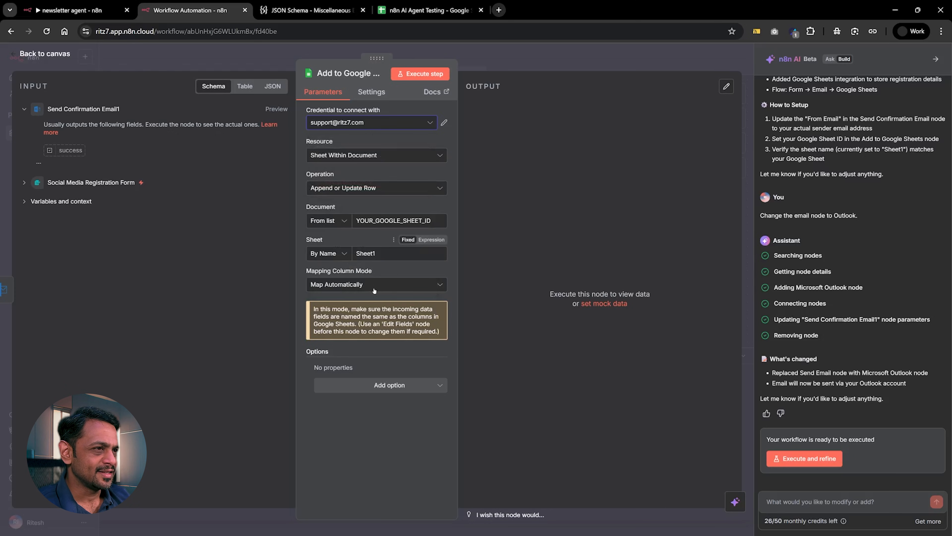
click(365, 223)
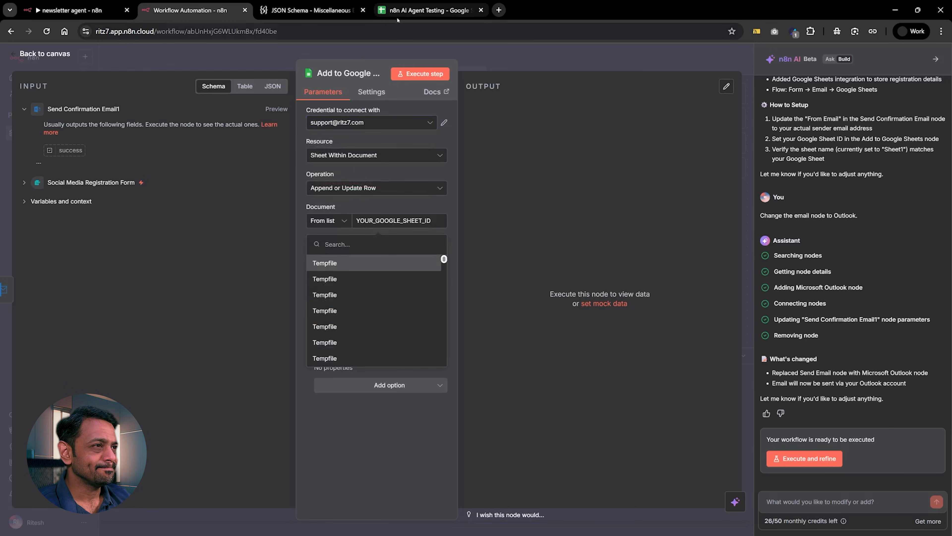
text(n8n ai)
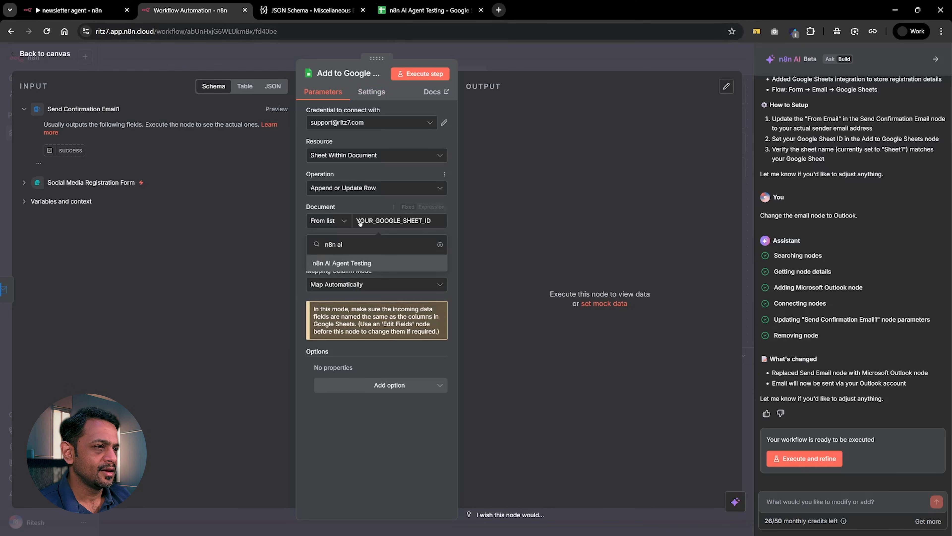
click(345, 262)
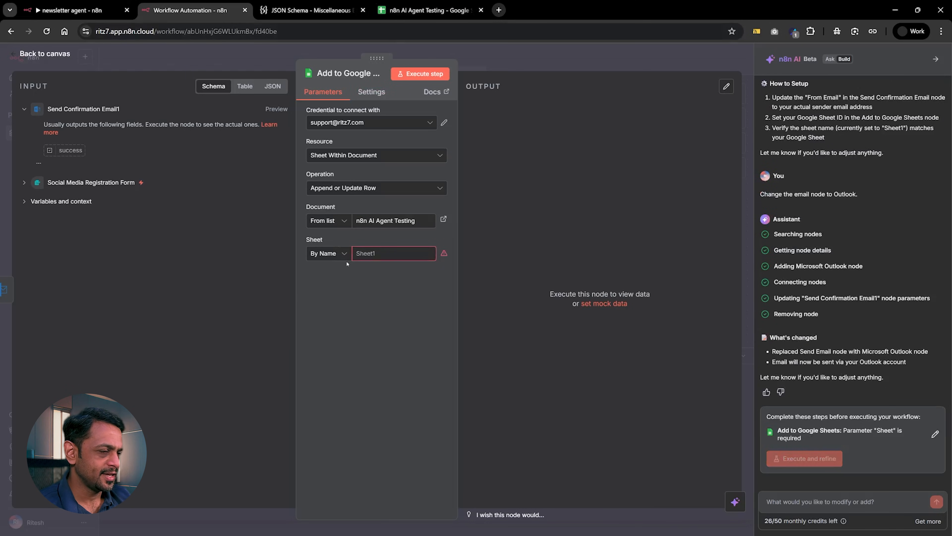
Set the Google Sheets node's sheet selection to From list and choose Sheet1.
click(332, 254)
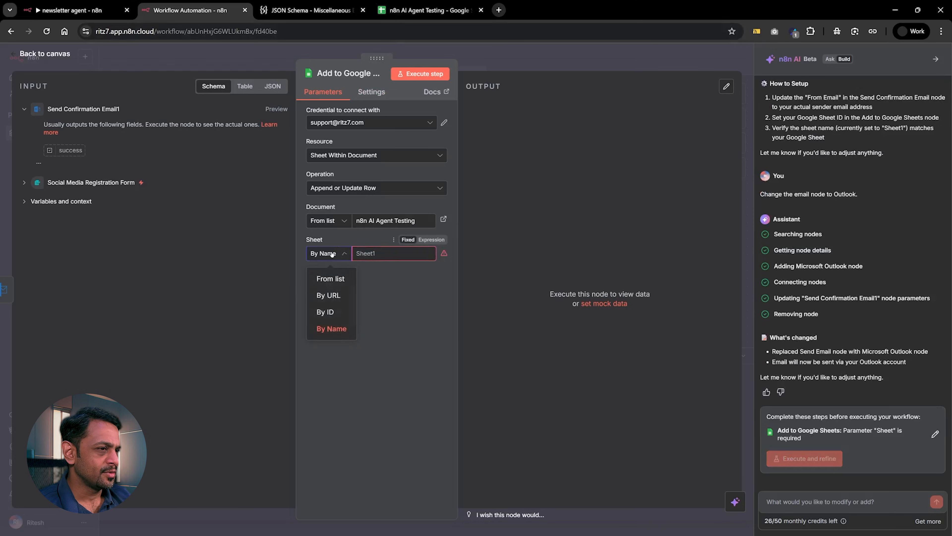
click(323, 274)
click(366, 255)
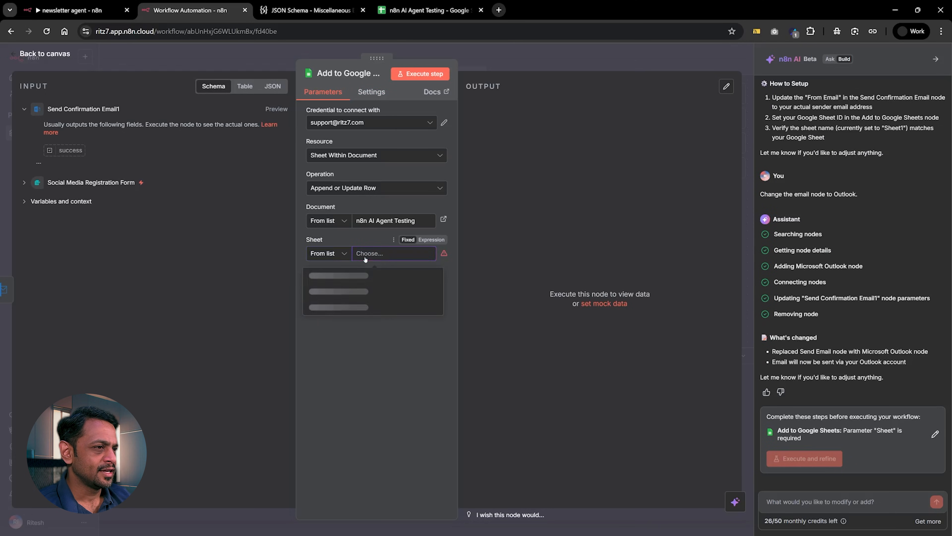
click(328, 273)
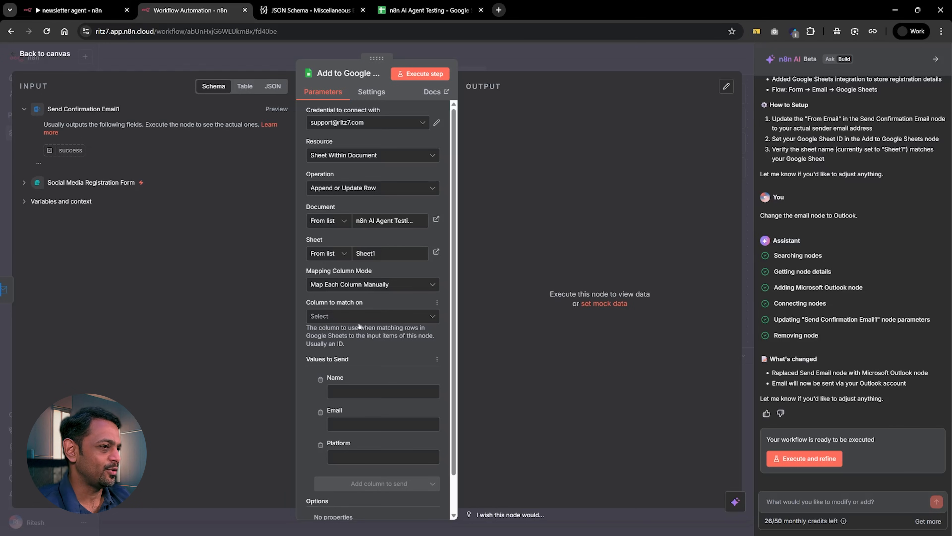
Check the column-to-match options, change the Google Sheets node's operation to Append Row, and return to the canvas.
click(359, 387)
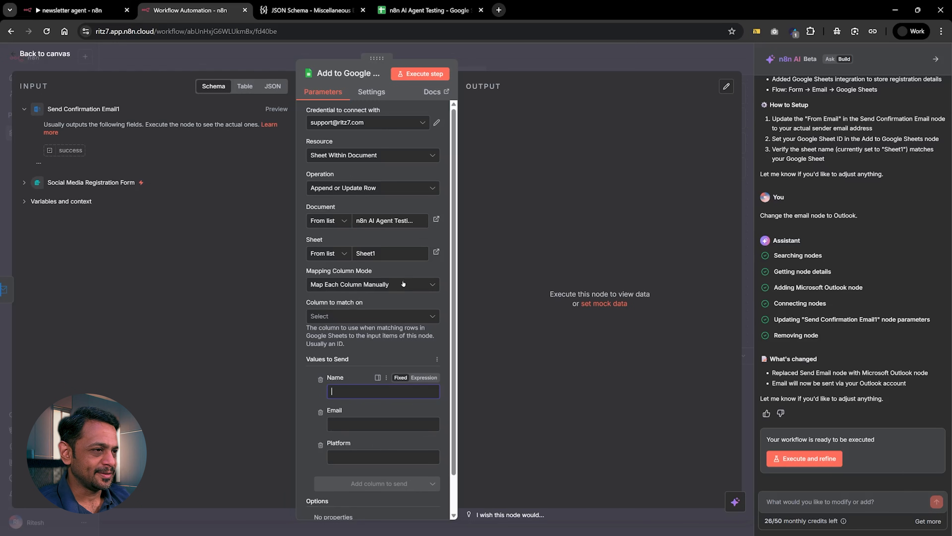
click(339, 320)
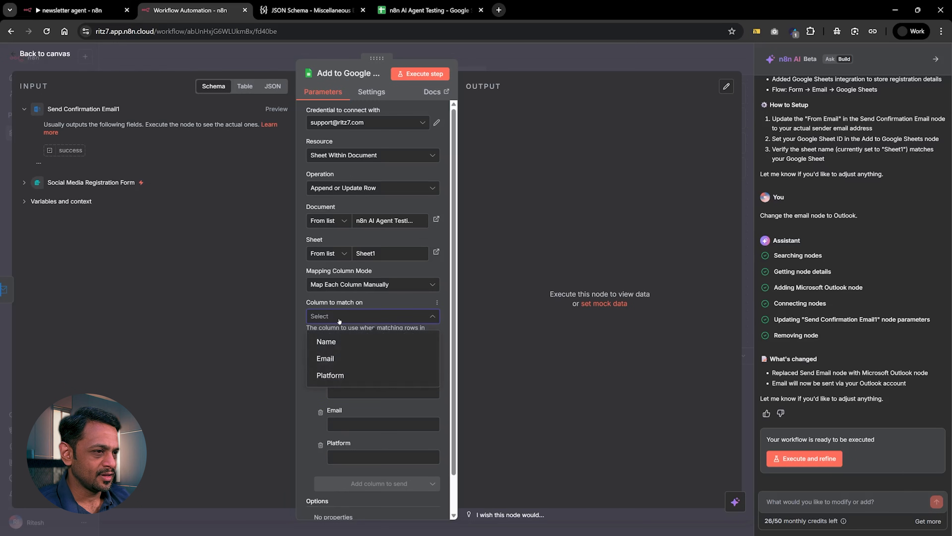
click(339, 319)
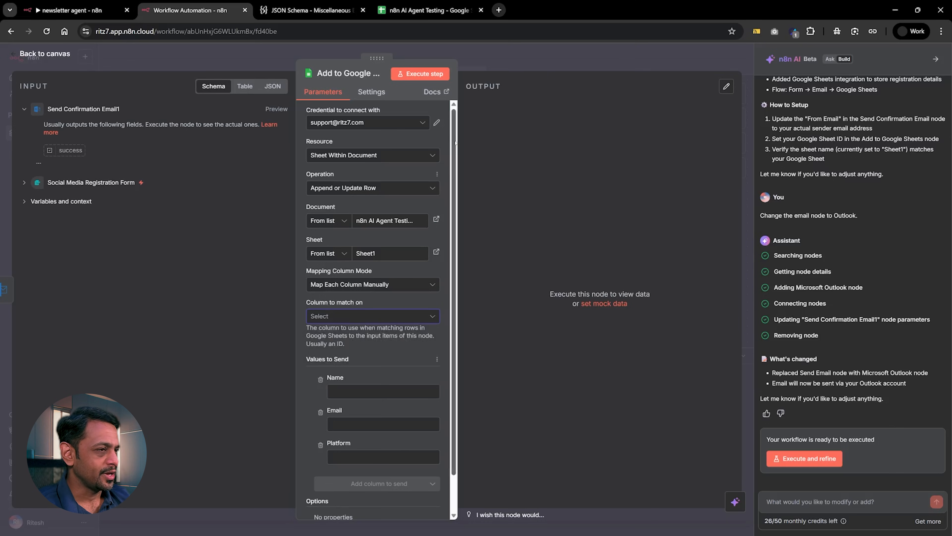
click(339, 188)
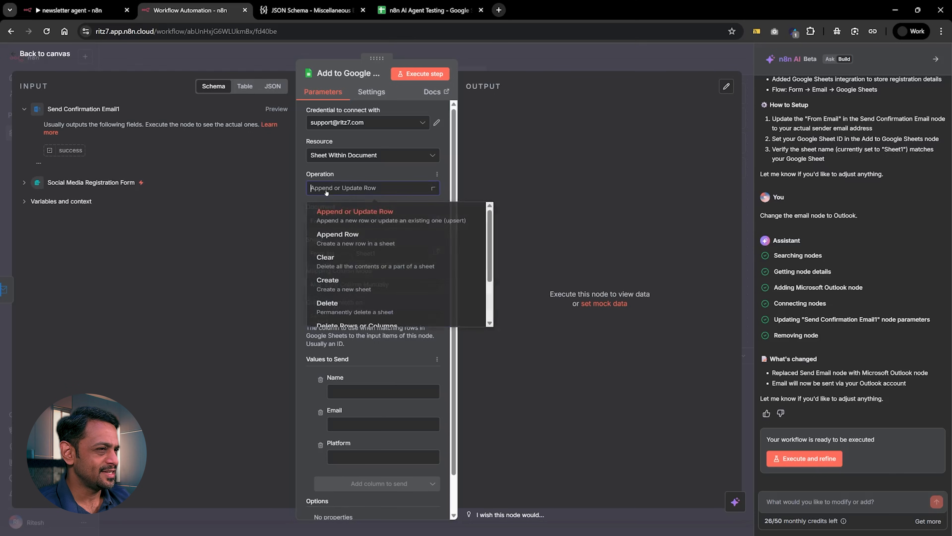
click(334, 243)
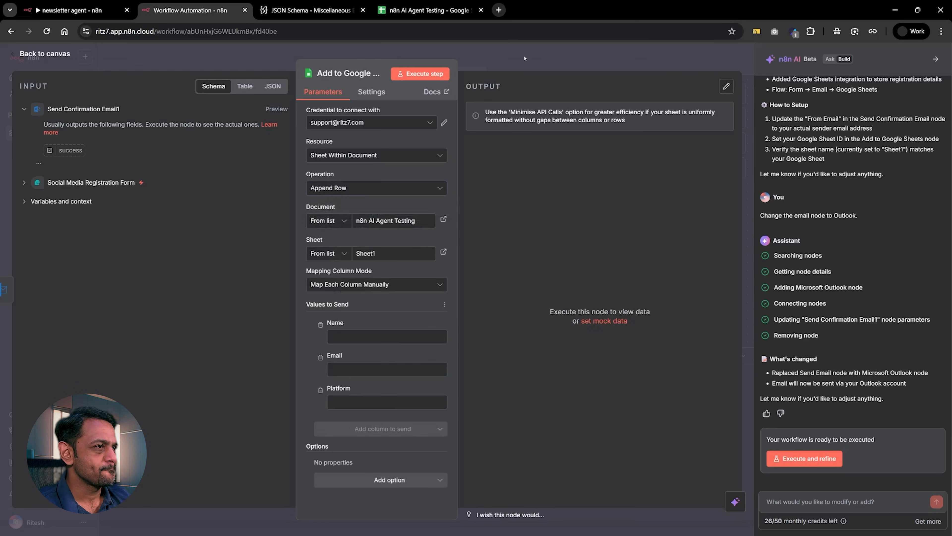
key(Escape)
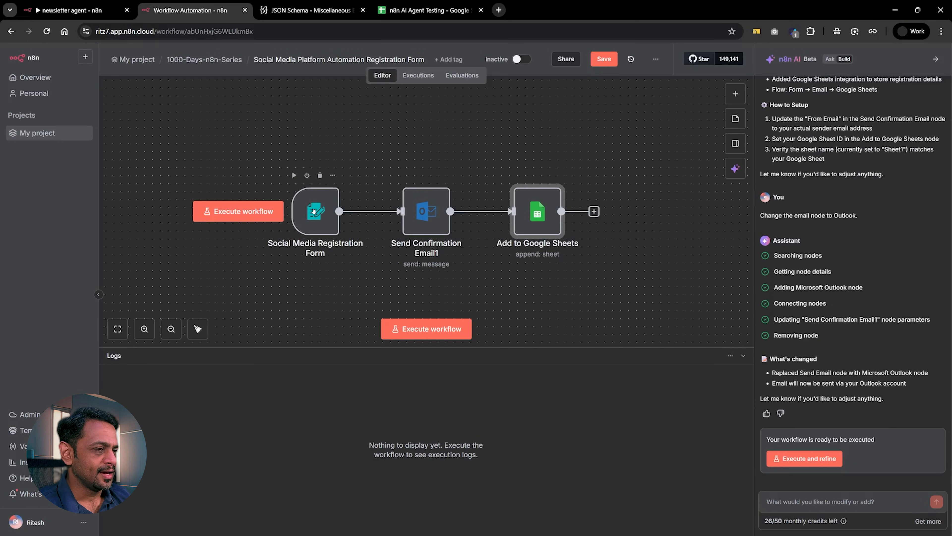
Execute the Social Media Registration Form node, submit a test registration with full name, email address and a platform, and close the form window.
click(293, 175)
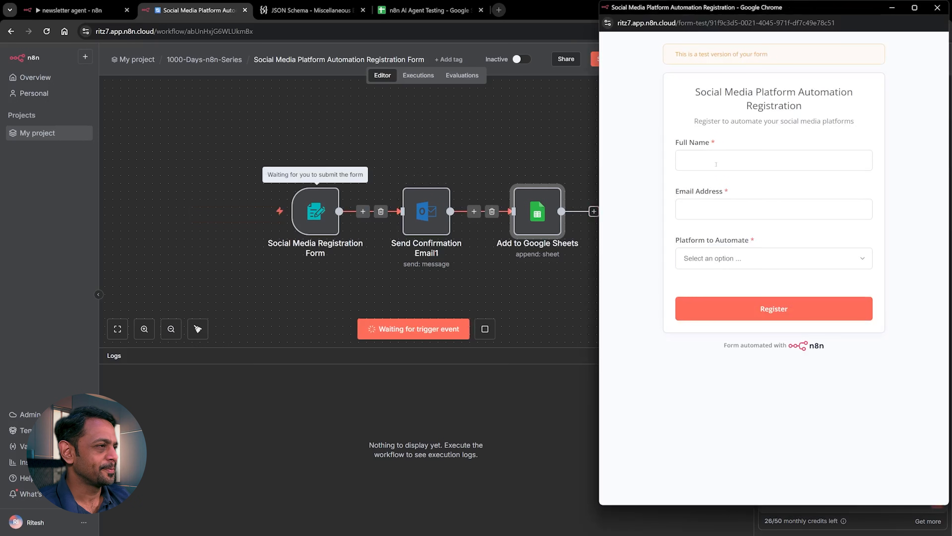
click(715, 157)
text(Ritesh)
key(Tab)
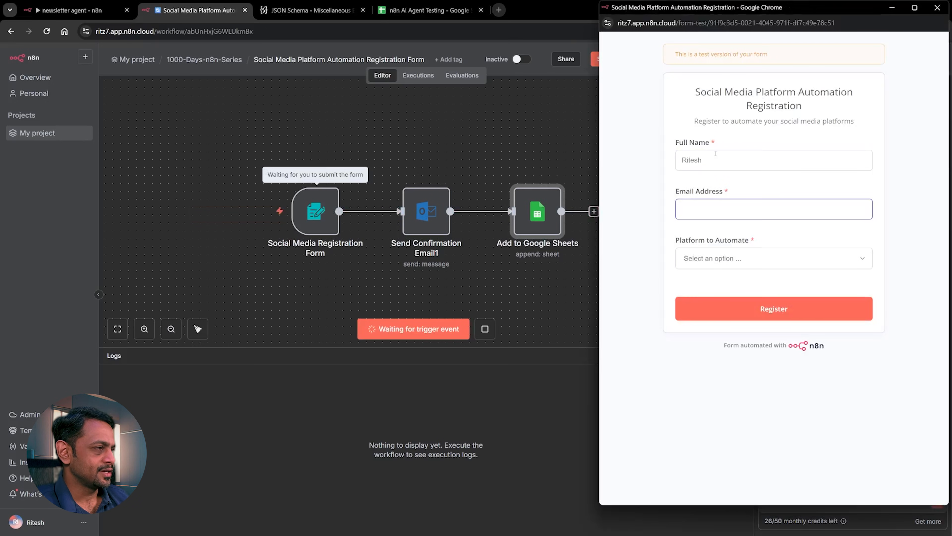
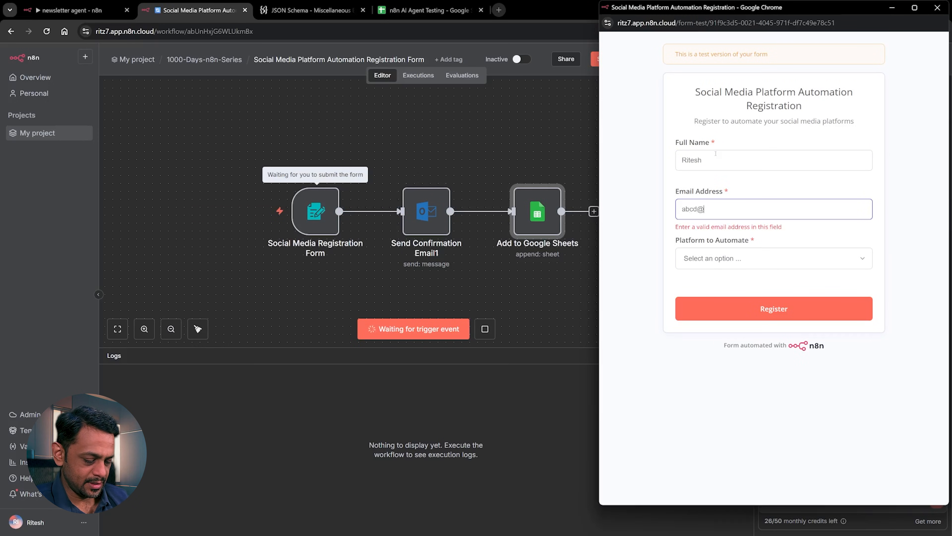
key(Tab)
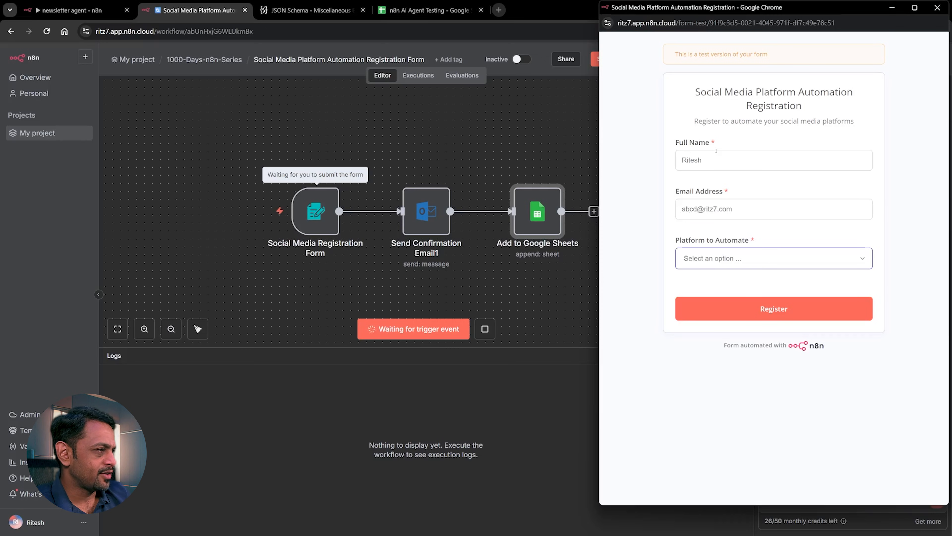
click(730, 258)
click(731, 284)
click(731, 302)
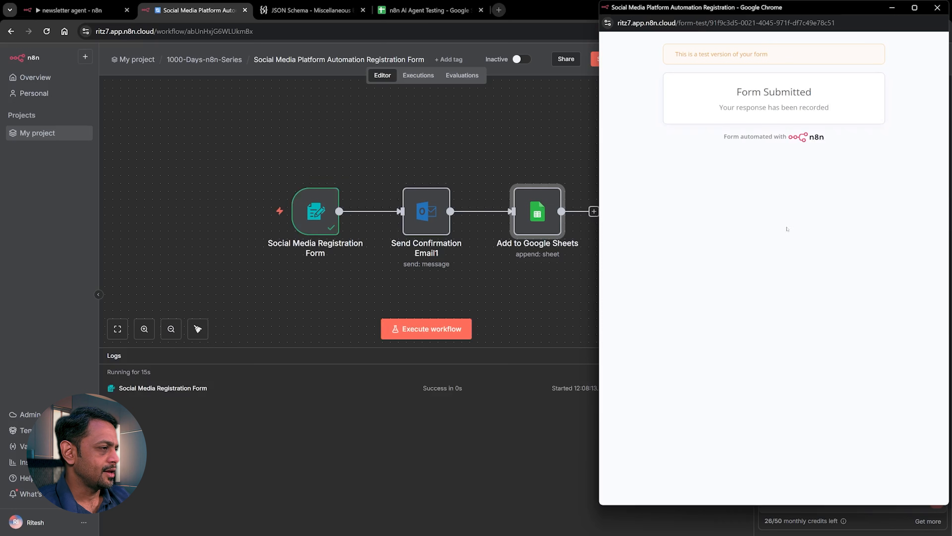
click(937, 8)
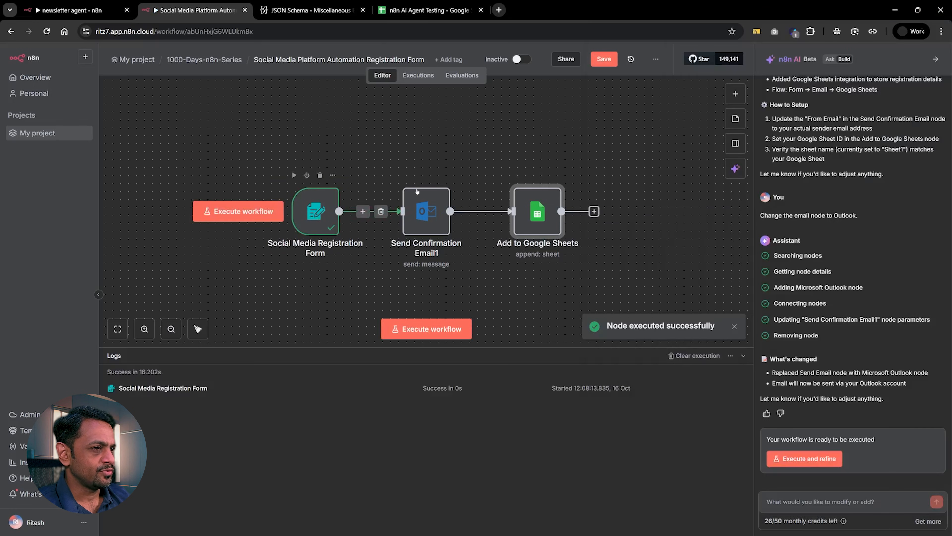
Execute the Send Confirmation Email1 node on its own to test the Outlook email with the submitted form data.
click(405, 175)
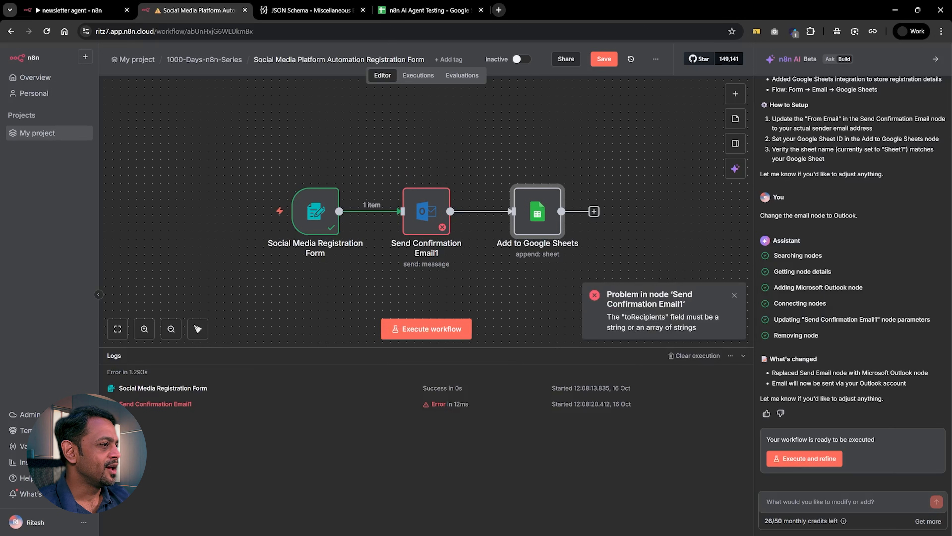
Inspect the Send Confirmation Email1 node's parameters and its error output, and return to the canvas.
click(409, 231)
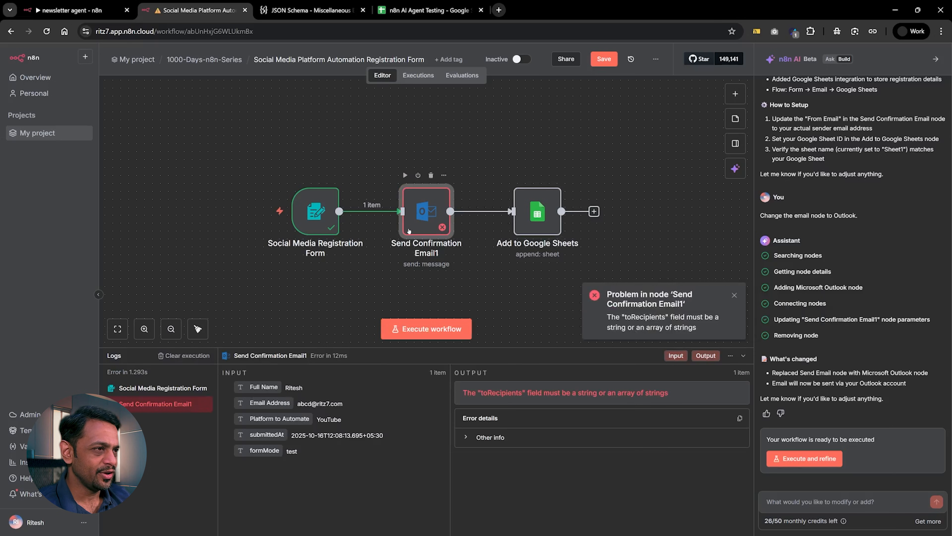
double_click(424, 206)
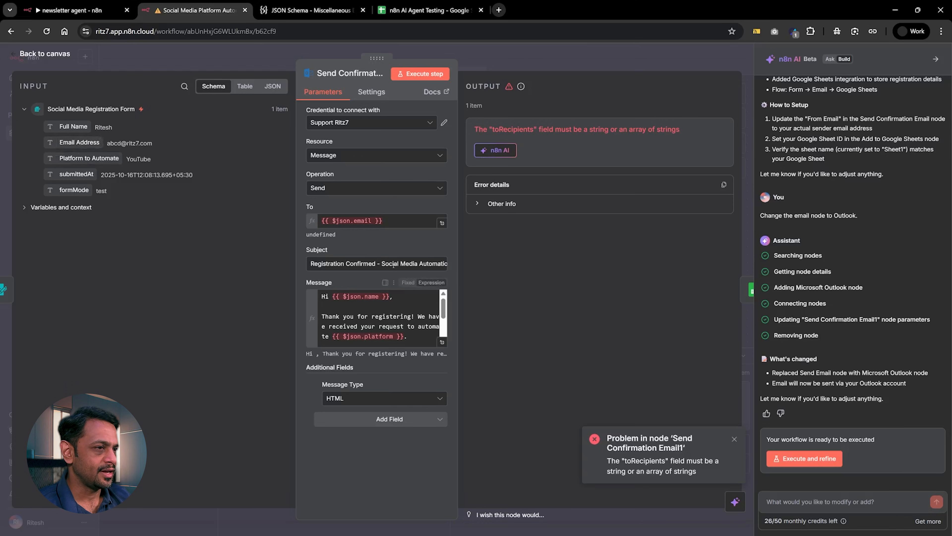
click(569, 54)
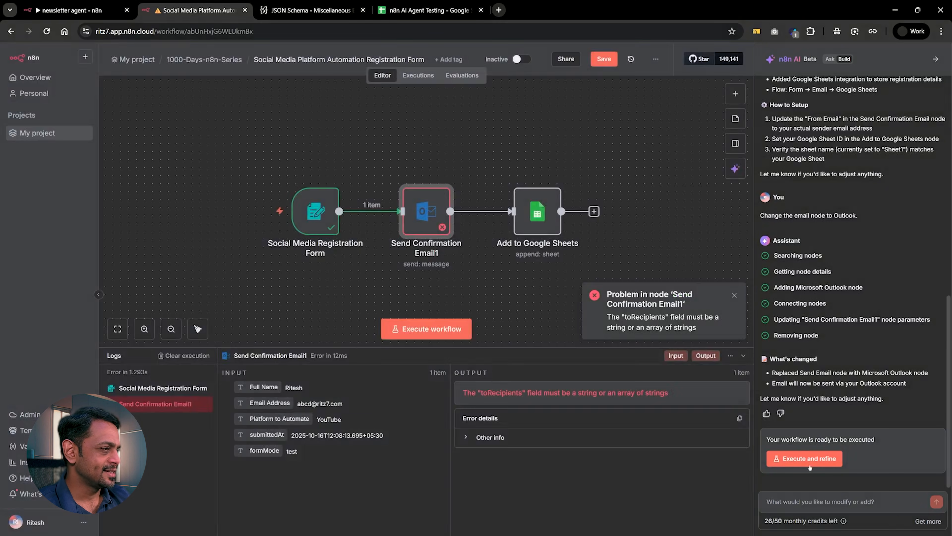
Send the AI builder the message "I have got an issue in node 2. Could you please check the error and resolve it?".
click(818, 501)
text(I have got)
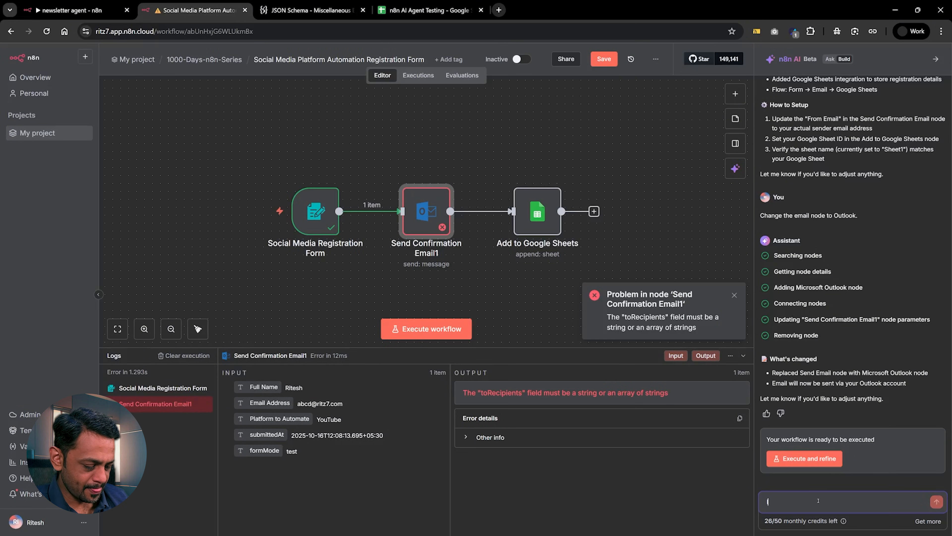
text( an)
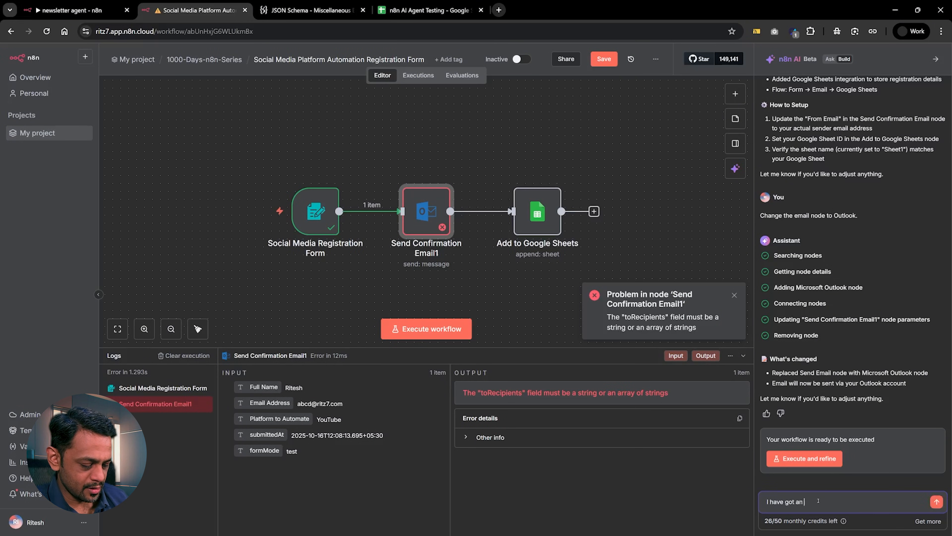
text( issue in)
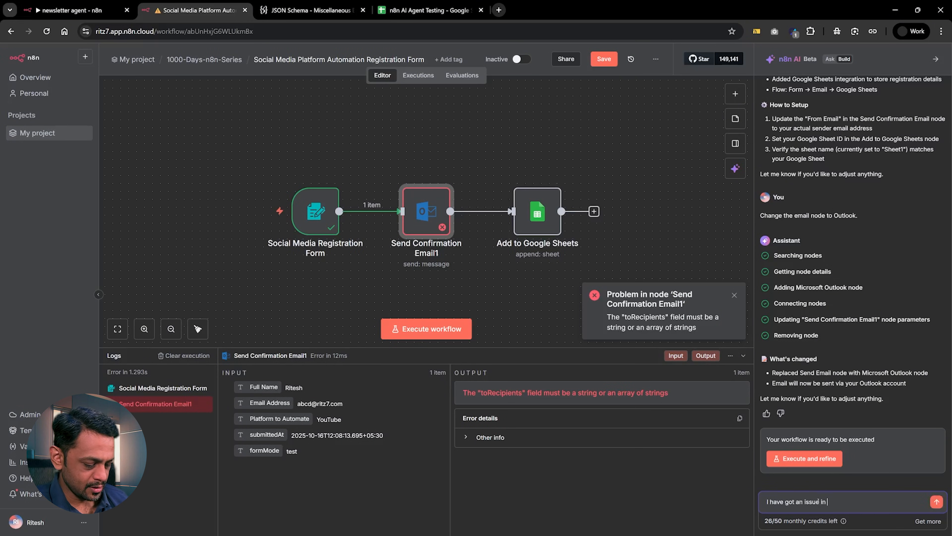
text( node 2. Could you p)
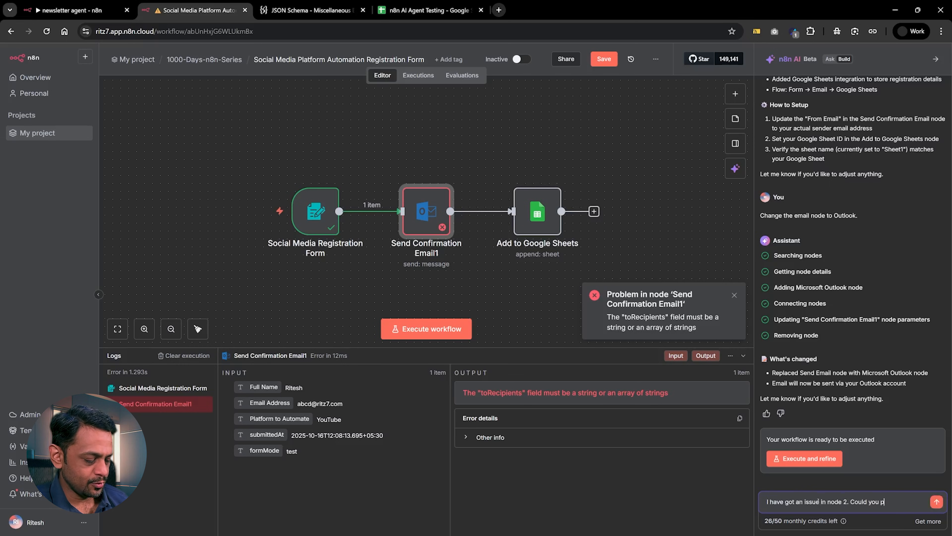
text(lease check t)
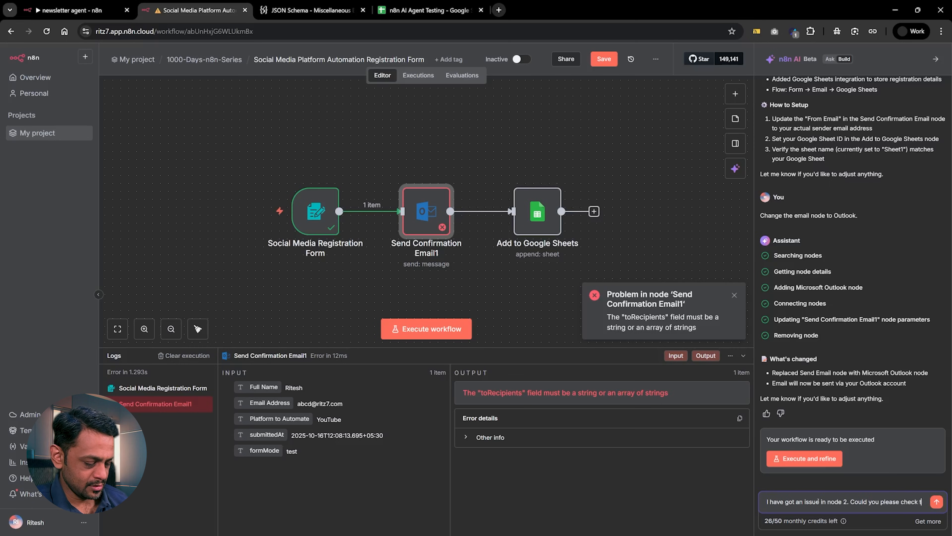
text(he error and resolve it?)
key(shift+Return)
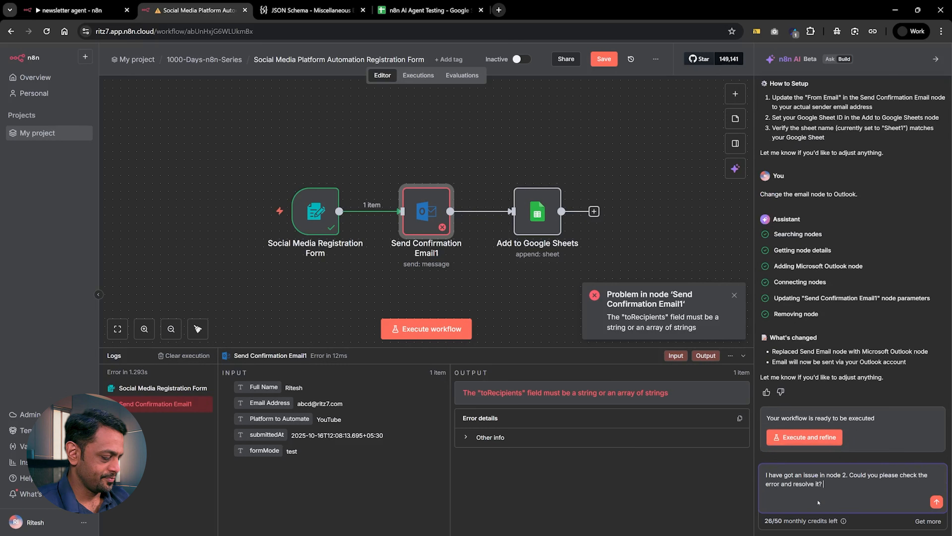
key(Return)
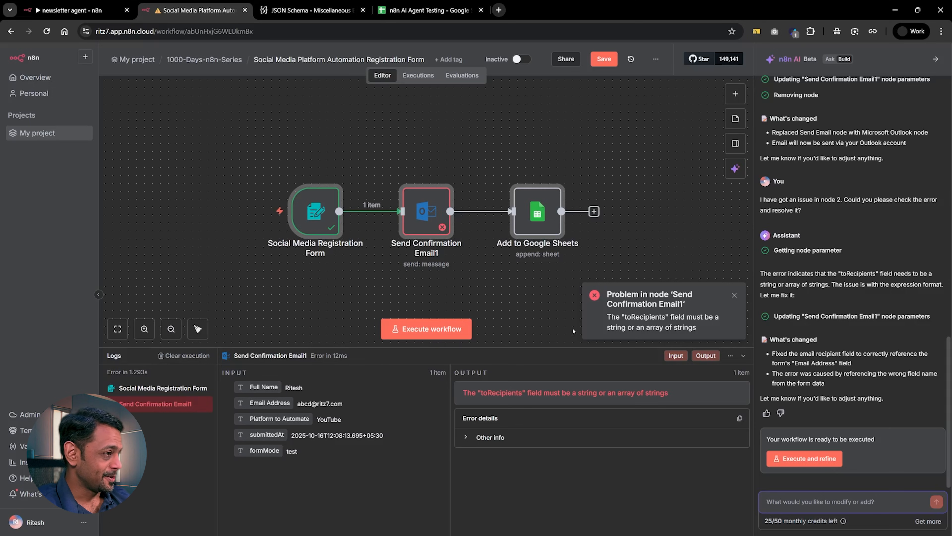
Open the Send Confirmation Email1 node and review its recipient expression and the full message body.
double_click(422, 212)
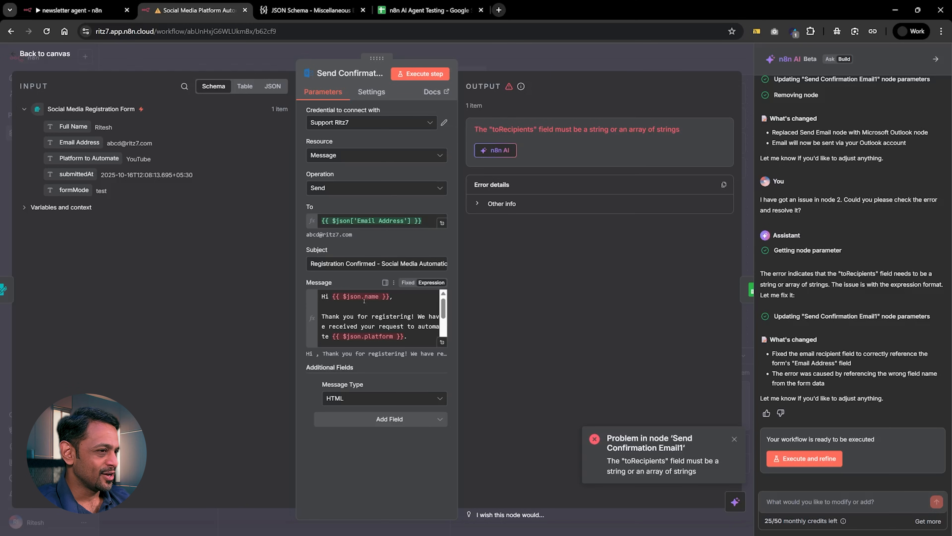
scroll(356, 329, down, 3)
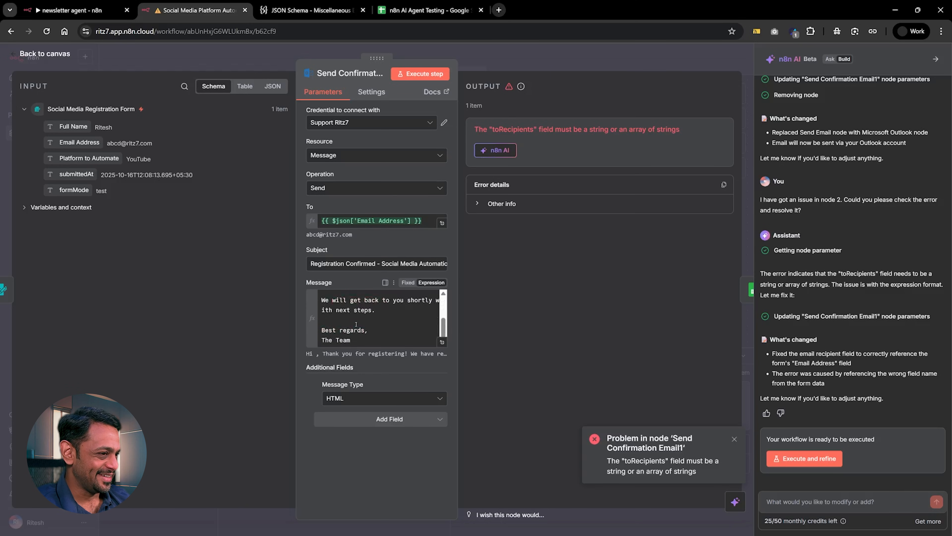
scroll(355, 329, up, 3)
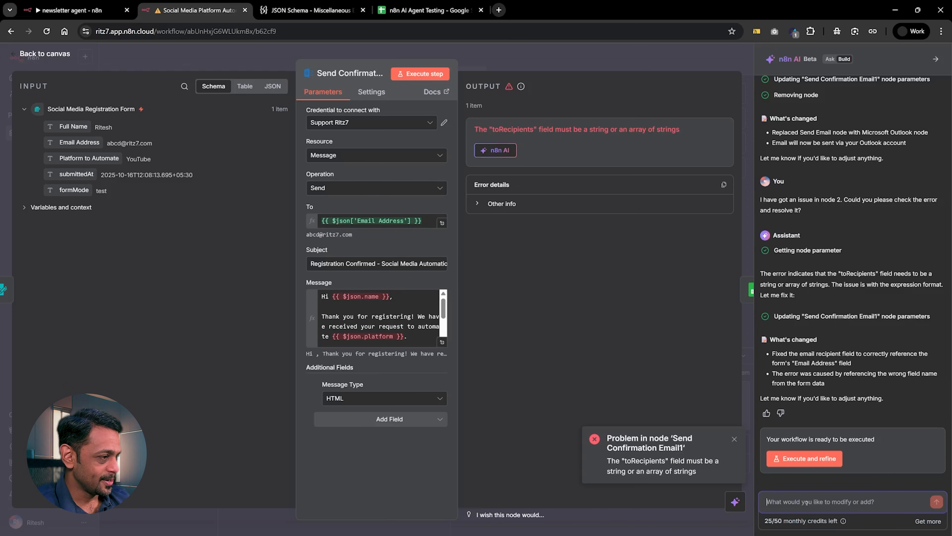
Draft an AI builder request: "There are a few other fields added in node-2 which needs to be mapped correctly from form node. Could you do that?".
text(There are a few other field)
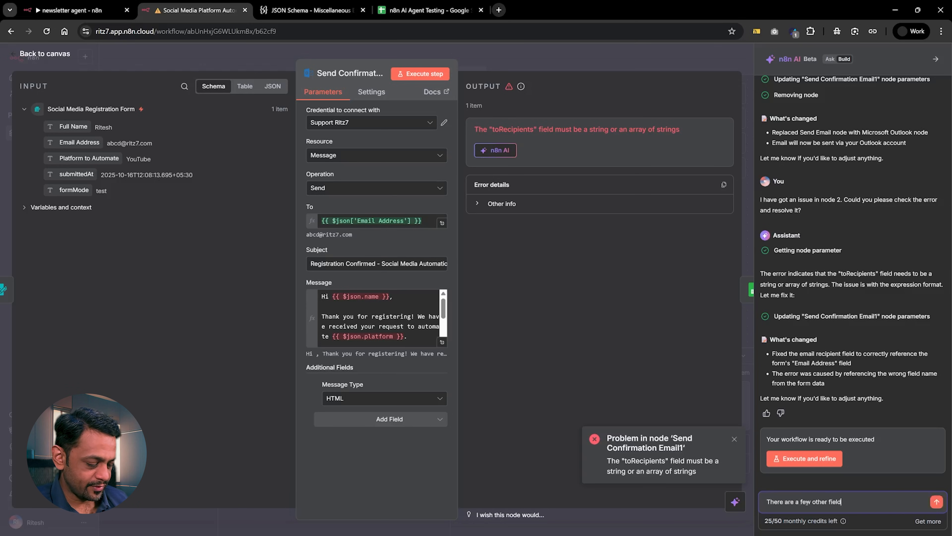
text(s added in node-2)
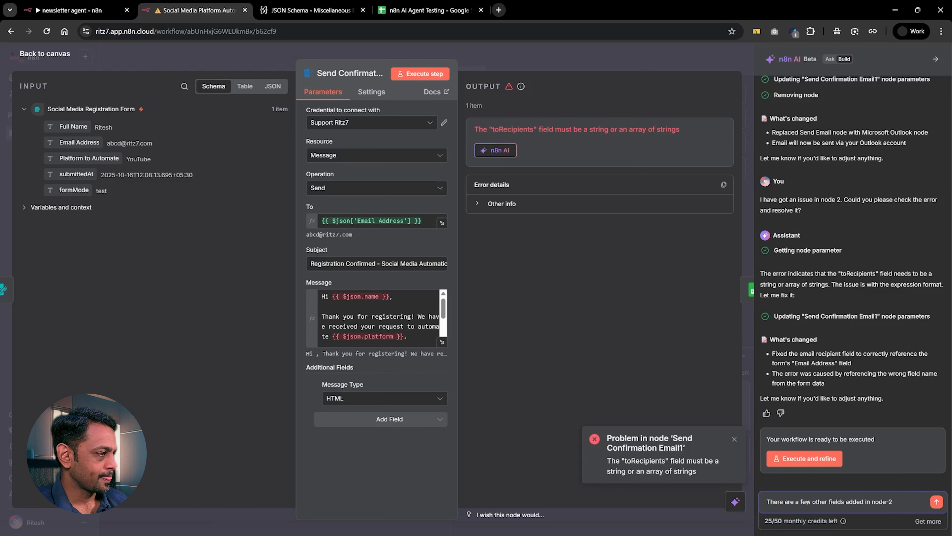
text( which needs to be mapped)
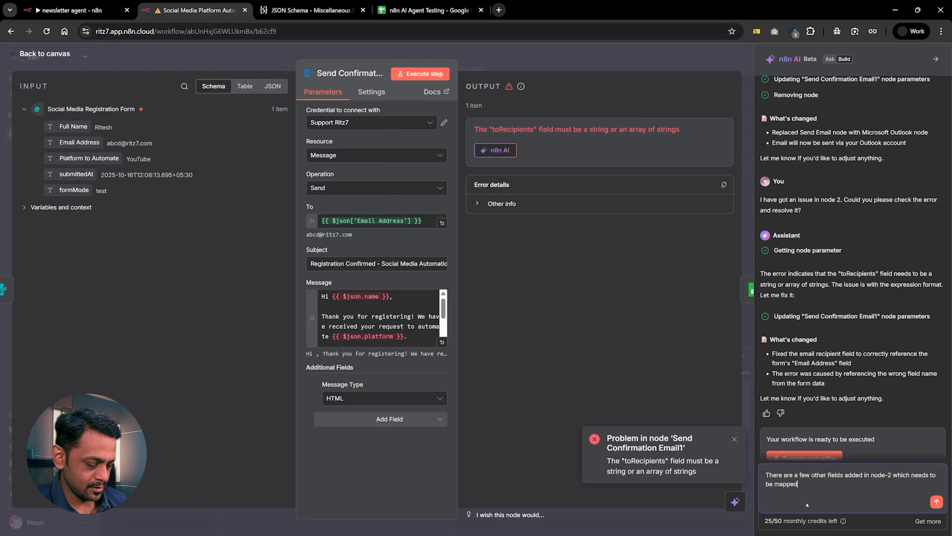
text( correctly fr)
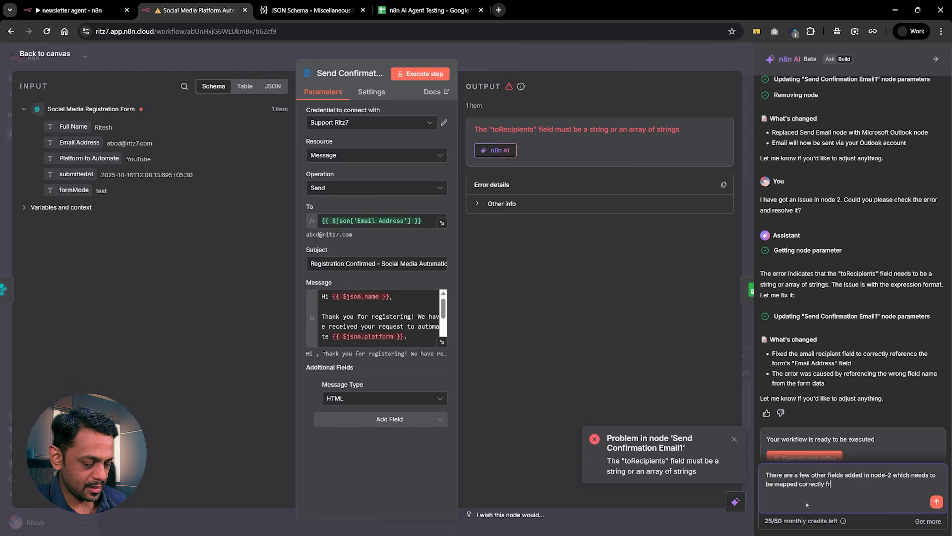
text(om form)
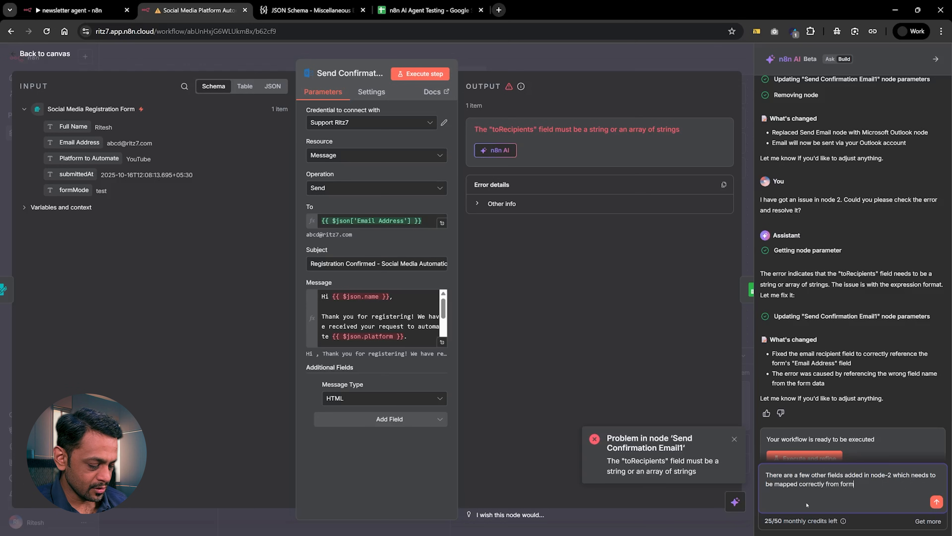
text( node)
text(. Could you )
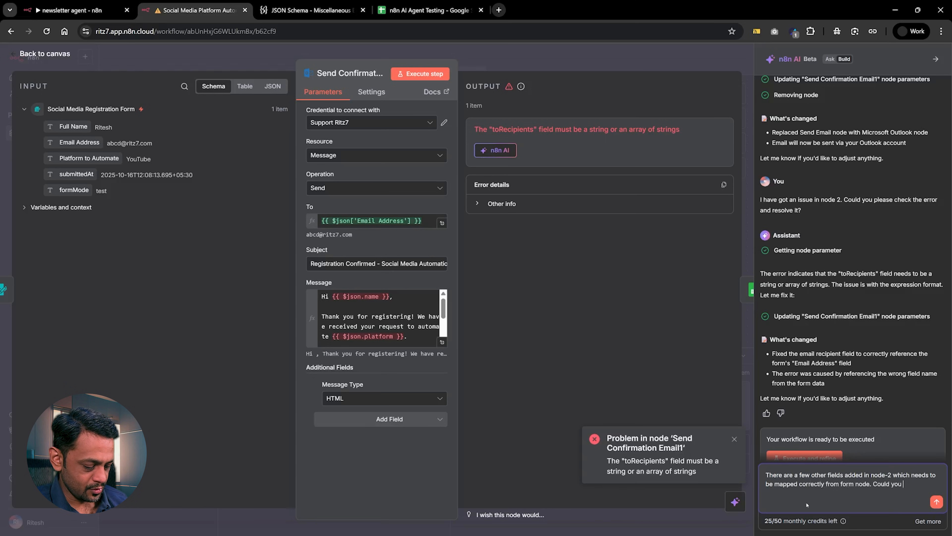
text(do that?)
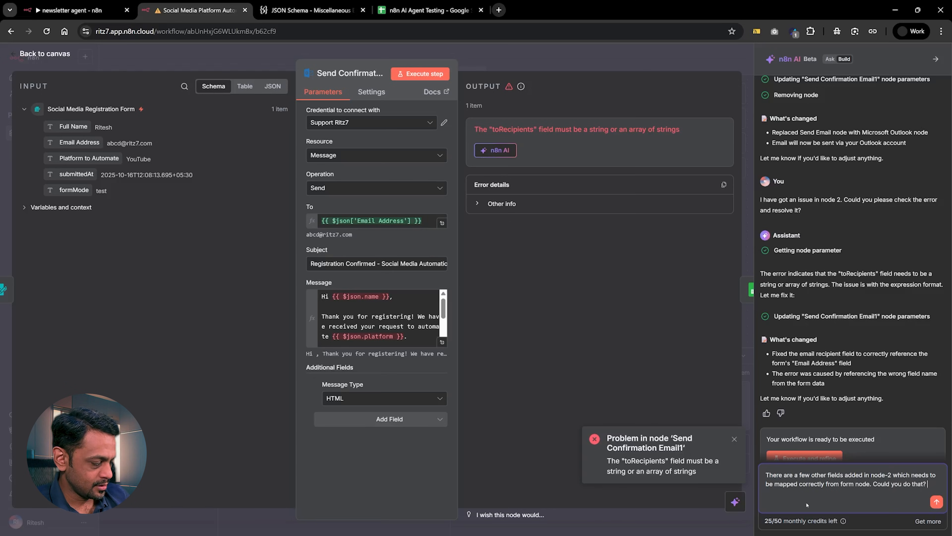
Add a new paragraph to the drafted request: "Also, please map the fields from form to the Google Sheets node.".
key(shift+Return)
key(shift+Return)
text(Also, please map the fields from form to)
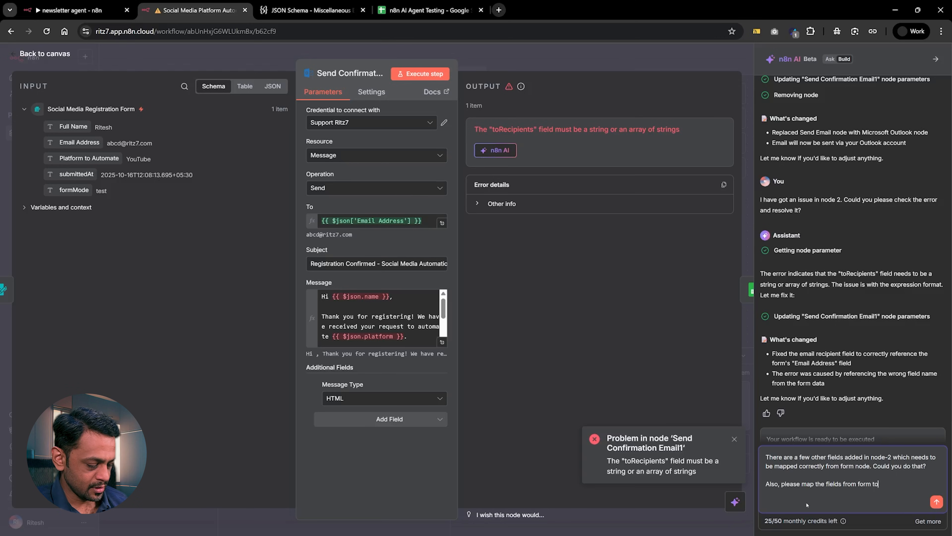
text( the Google)
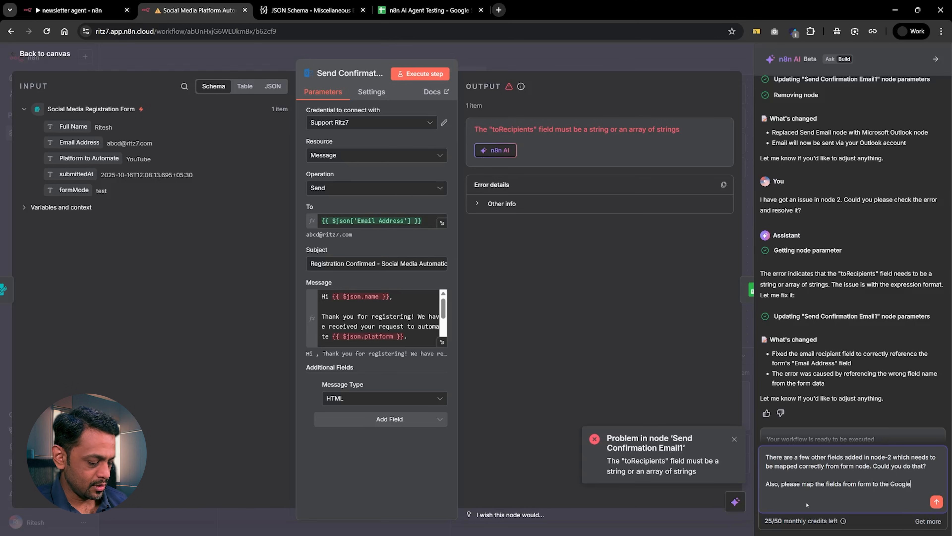
text( Sheets no)
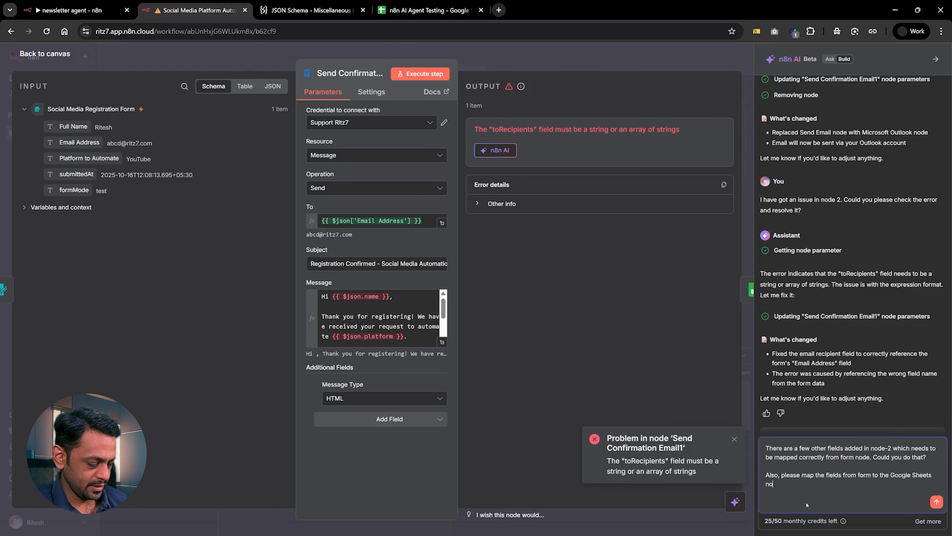
text(de. I ha)
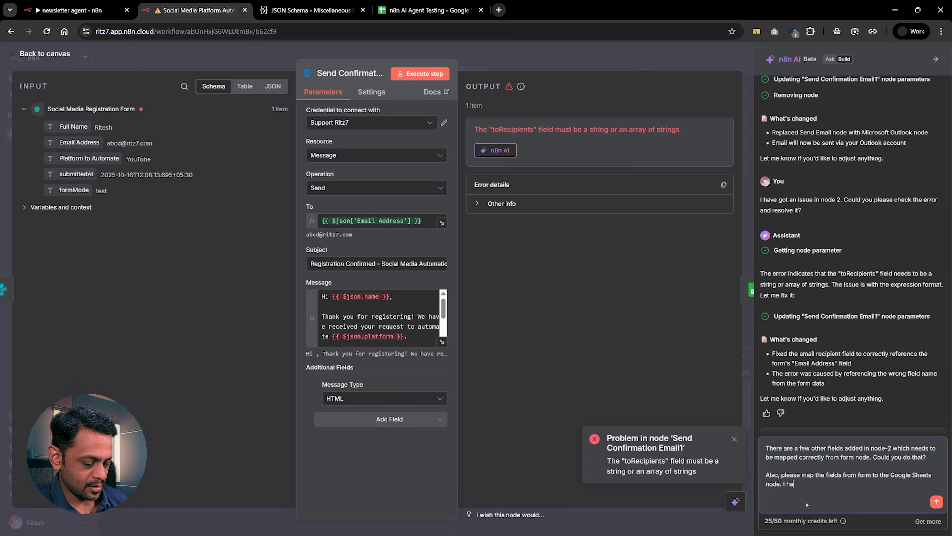
text(ve already)
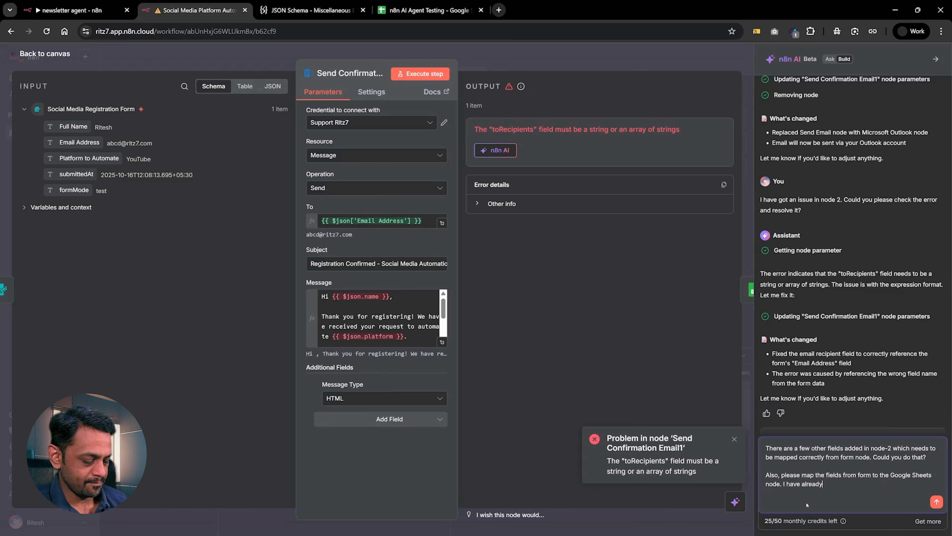
text( made the )
text(req)
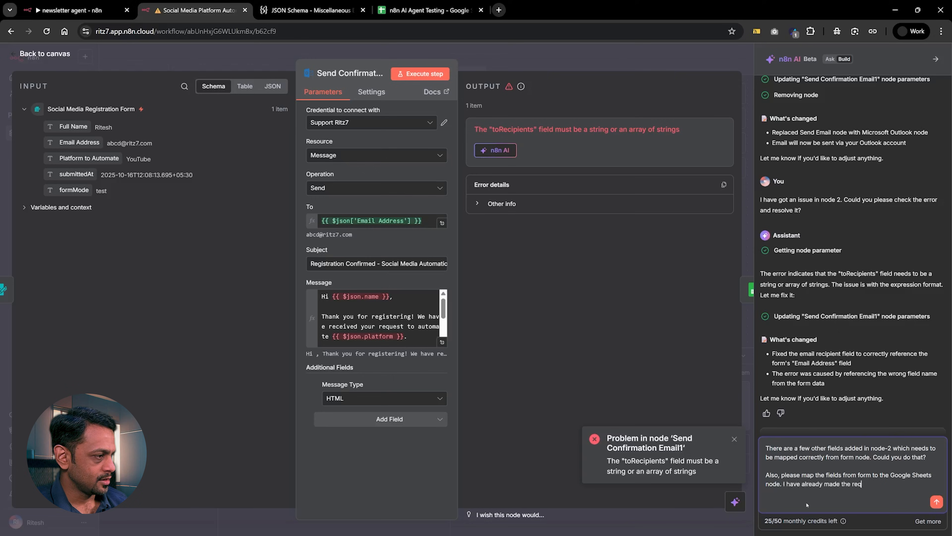
text(yuired changed)
Finish the request with "I have already mapped the correct Sheet in that node." and send it to the AI builder.
key(BackSpace)
text(s in the)
key(BackSpace)
key(BackSpace)
key(BackSpace)
key(BackSpace)
key(BackSpace)
key(BackSpace)
key(BackSpace)
key(BackSpace)
key(BackSpace)
key(BackSpace)
key(BackSpace)
key(BackSpace)
key(BackSpace)
key(BackSpace)
key(BackSpace)
key(BackSpace)
key(BackSpace)
key(BackSpace)
key(BackSpace)
key(BackSpace)
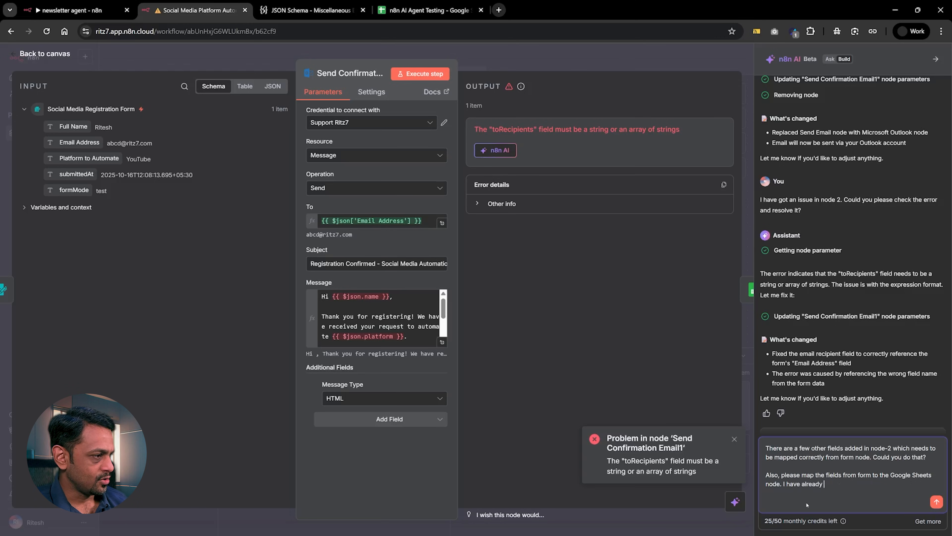
text(mapped the c)
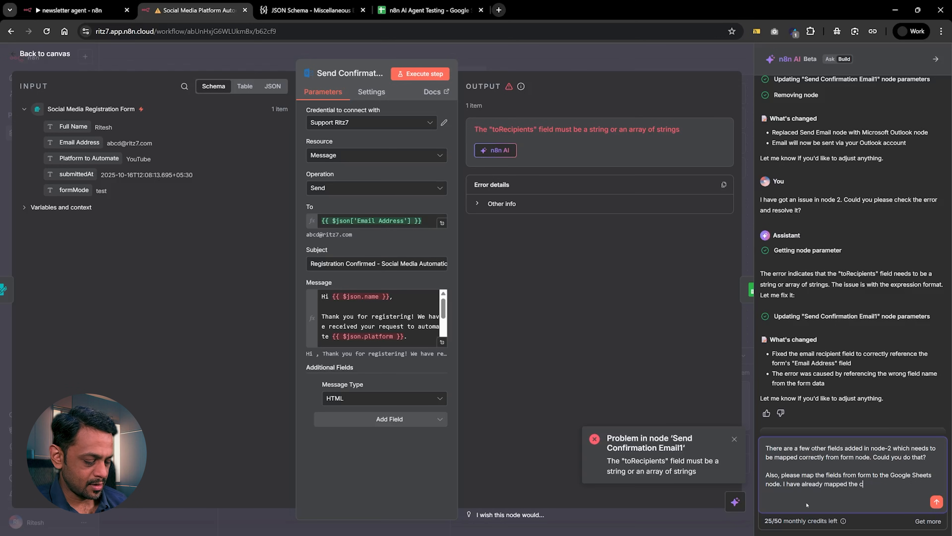
text(orrect Sheets)
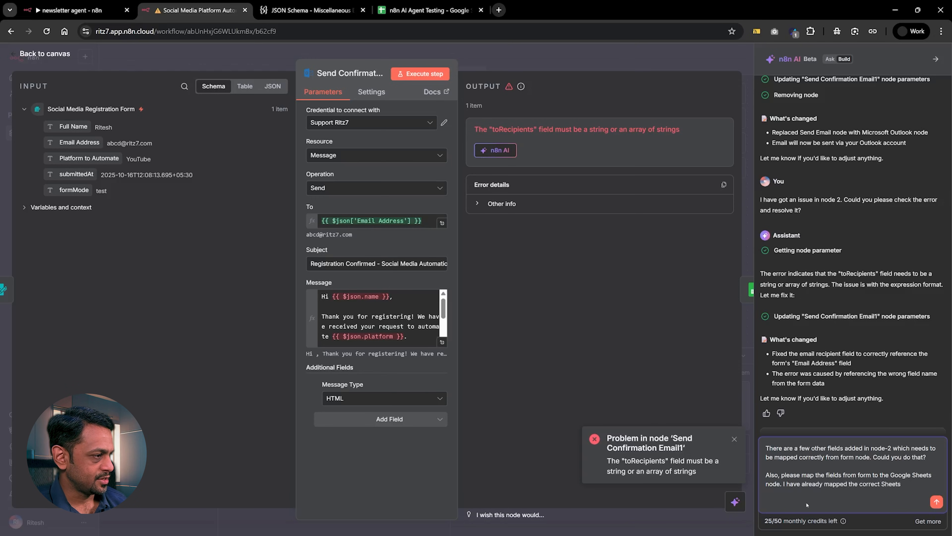
key(BackSpace)
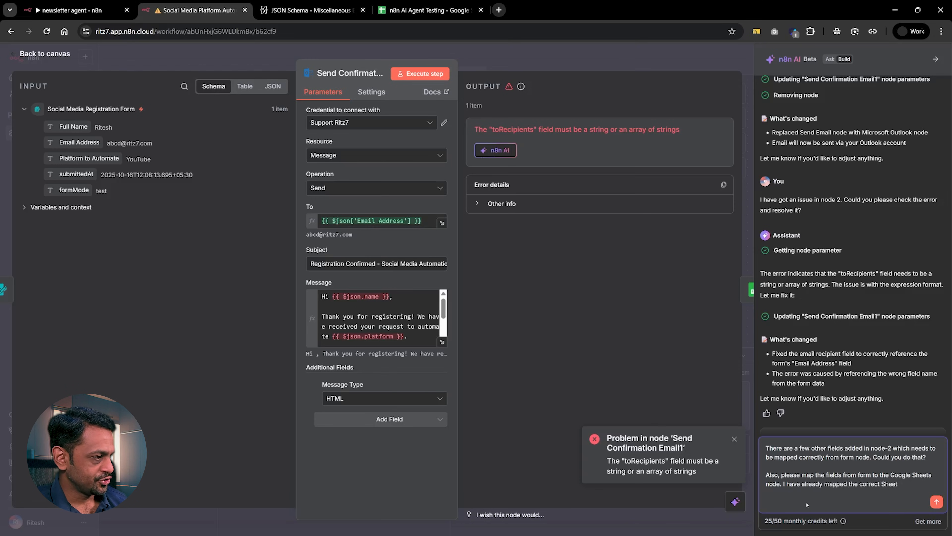
text(in that node.)
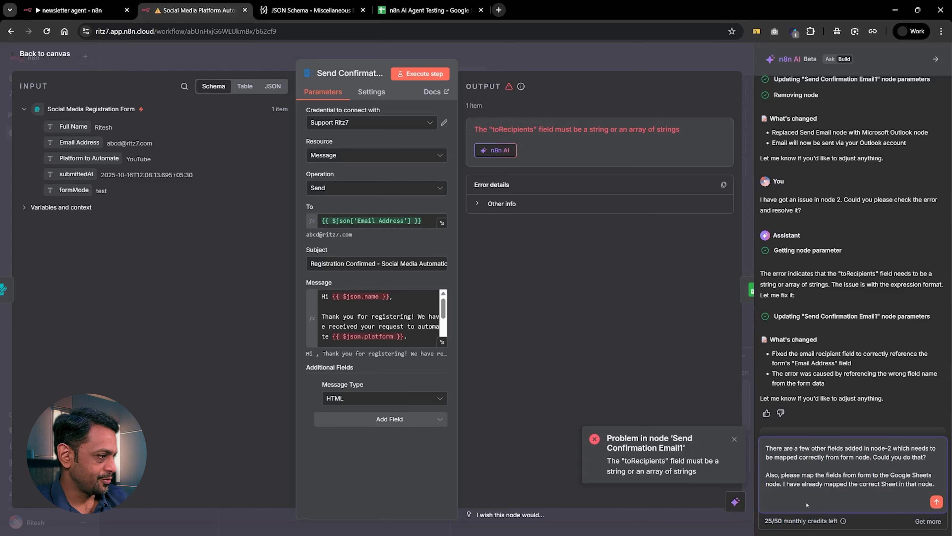
key(Return)
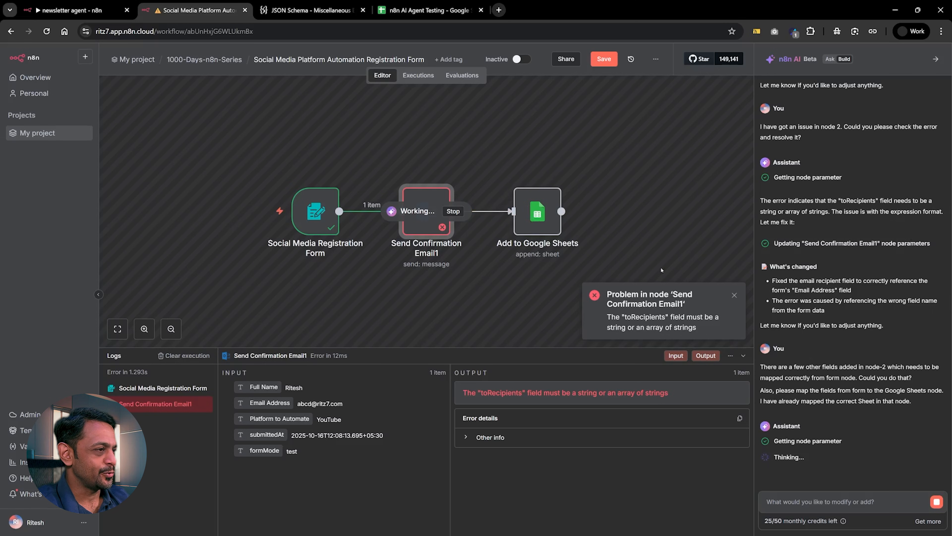
Dismiss the error notification and review the updated field mappings in the Send Confirmation Email1 node's message.
click(734, 295)
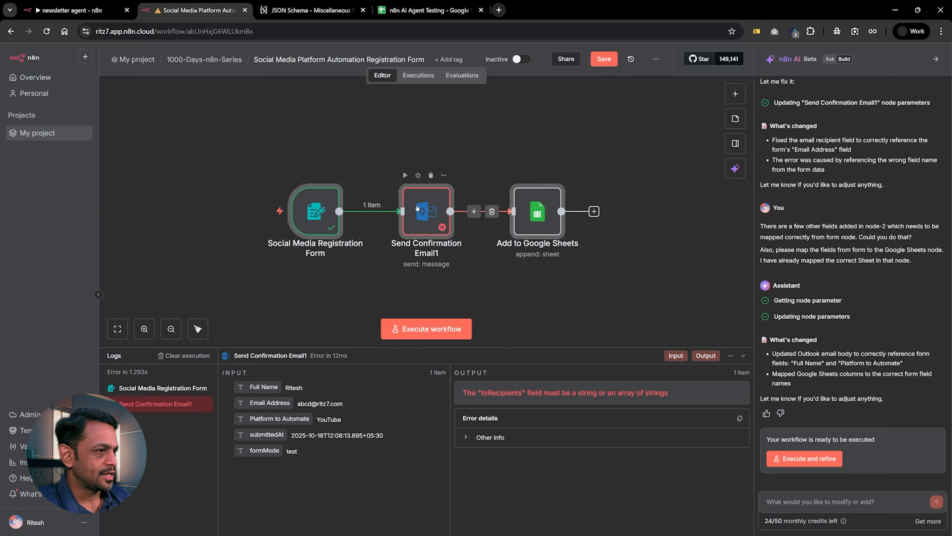
double_click(426, 211)
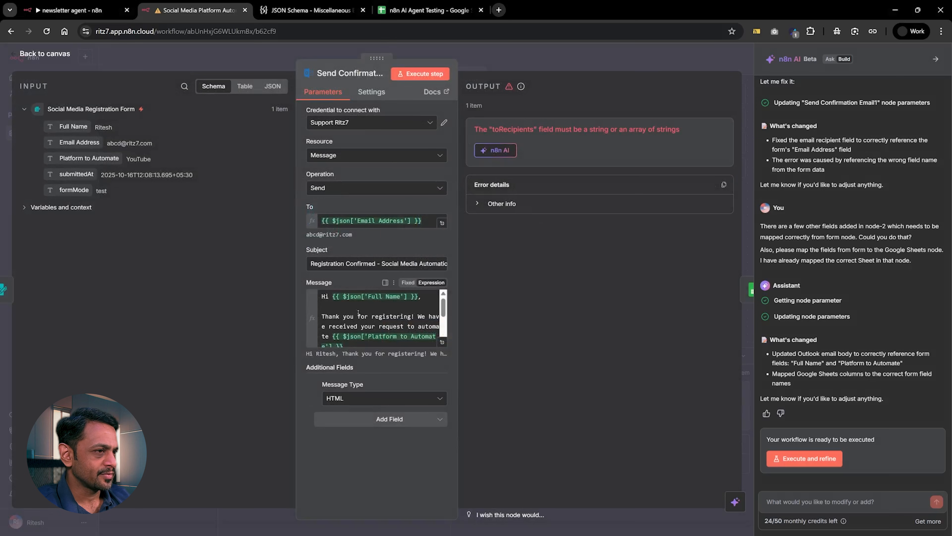
scroll(351, 314, down, 3)
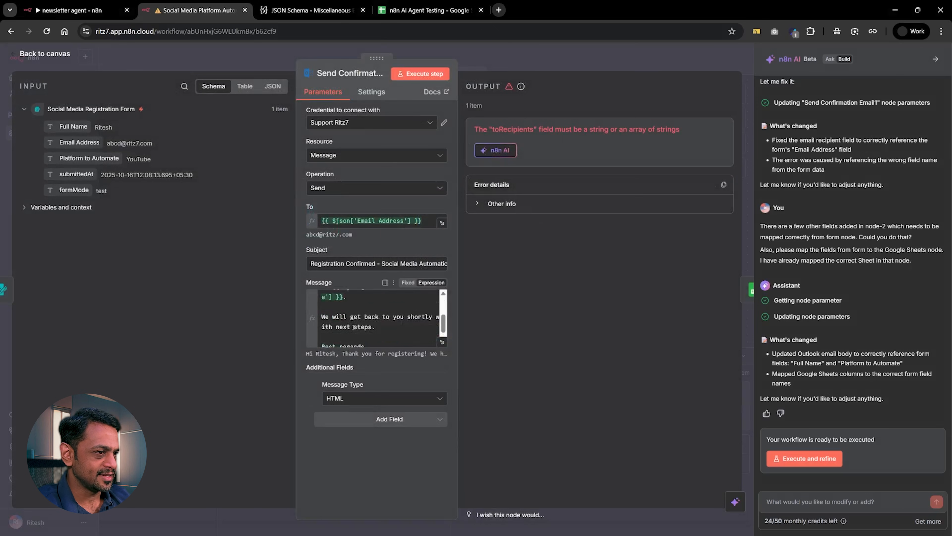
Review the field expressions in the confirmation email's message and the column mappings in the Add to Google Sheets node.
scroll(353, 326, up, 3)
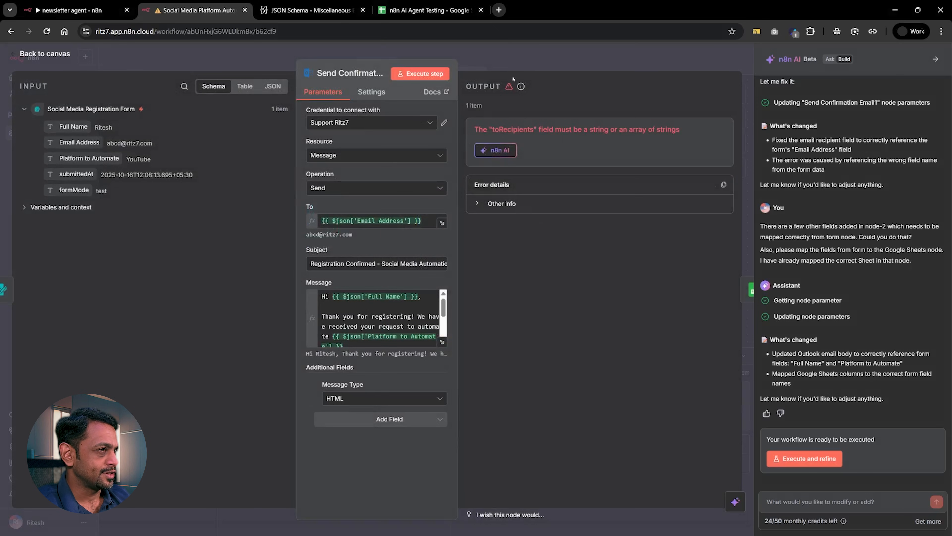
key(Escape)
double_click(537, 206)
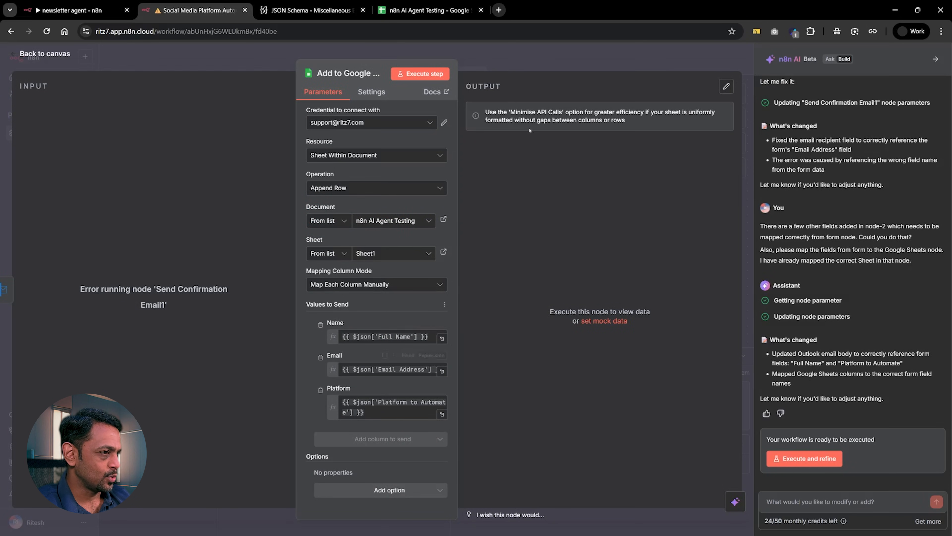
click(533, 60)
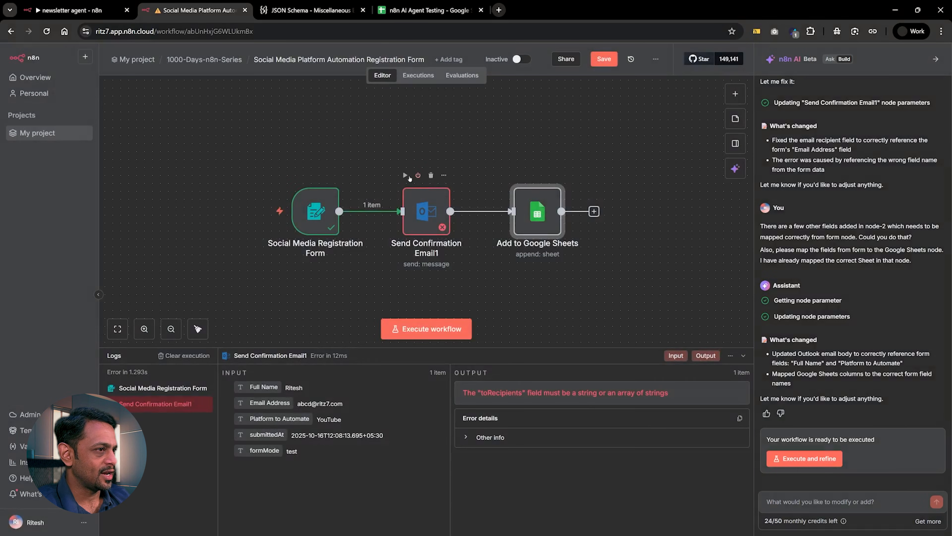
Execute the Send Confirmation Email1 and Add to Google Sheets nodes individually, and check the latter's output and the n8n AI Agent Testing spreadsheet.
click(405, 175)
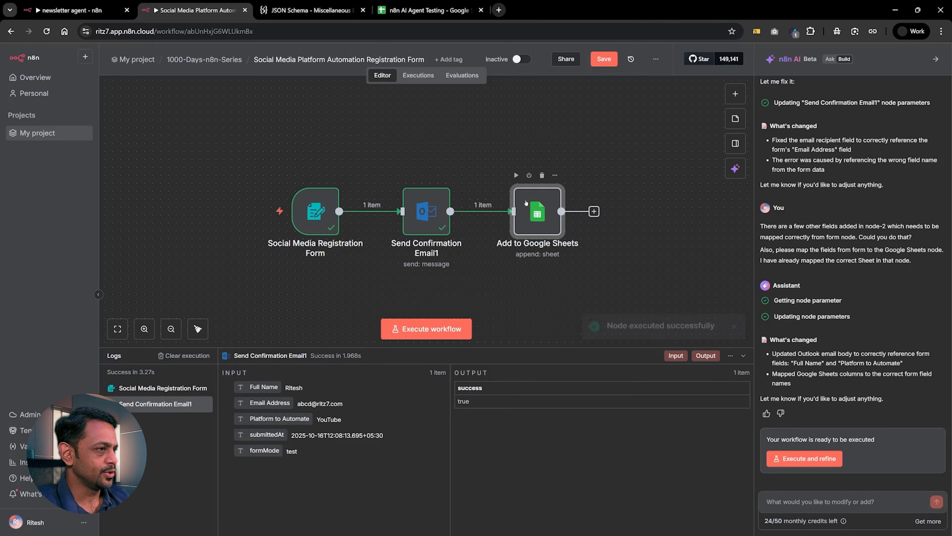
click(517, 175)
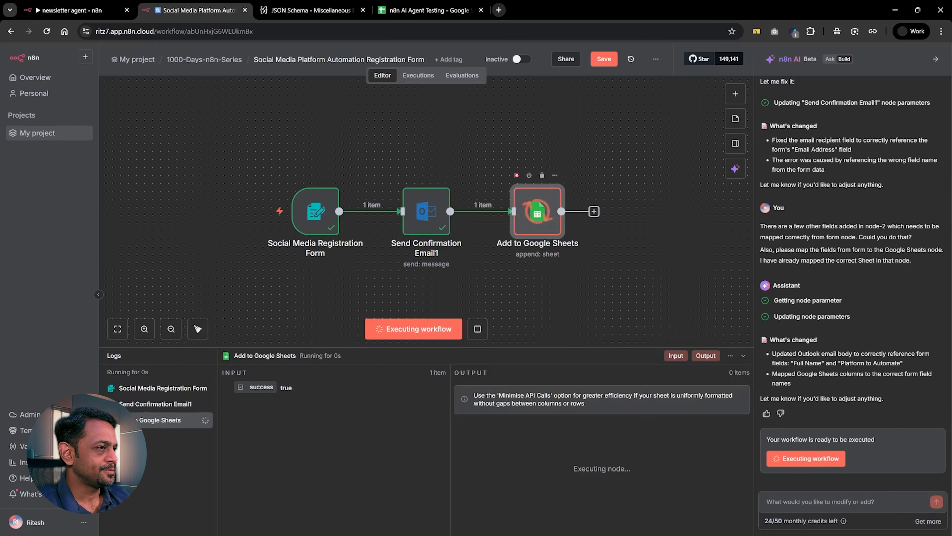
double_click(538, 210)
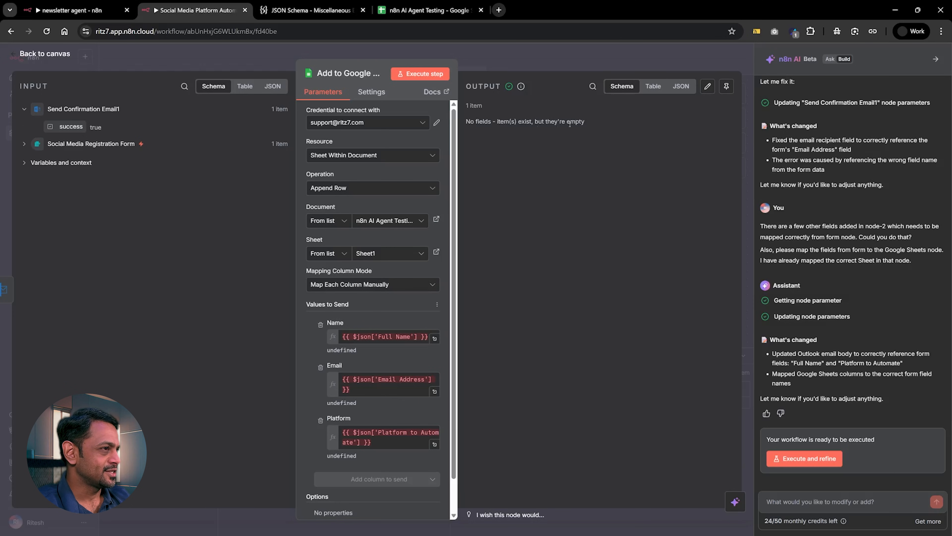
click(427, 10)
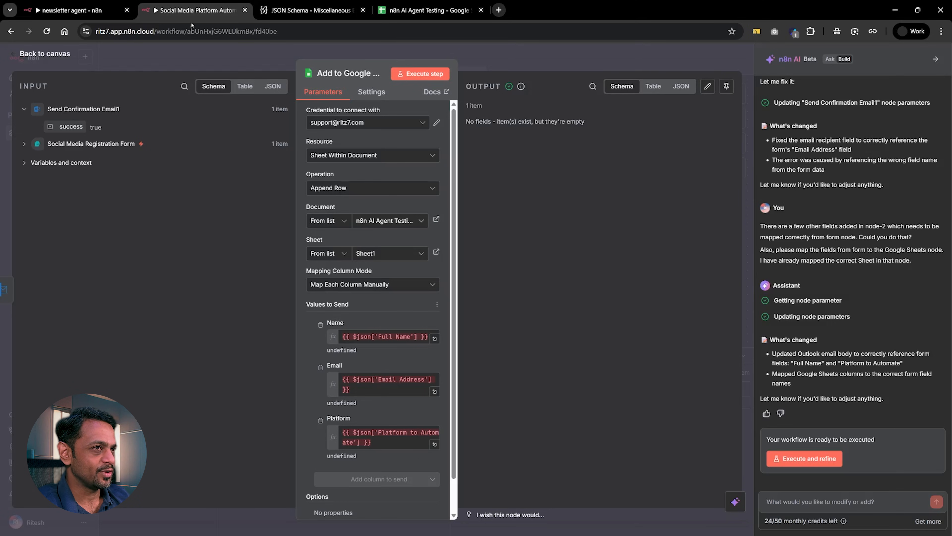
click(188, 10)
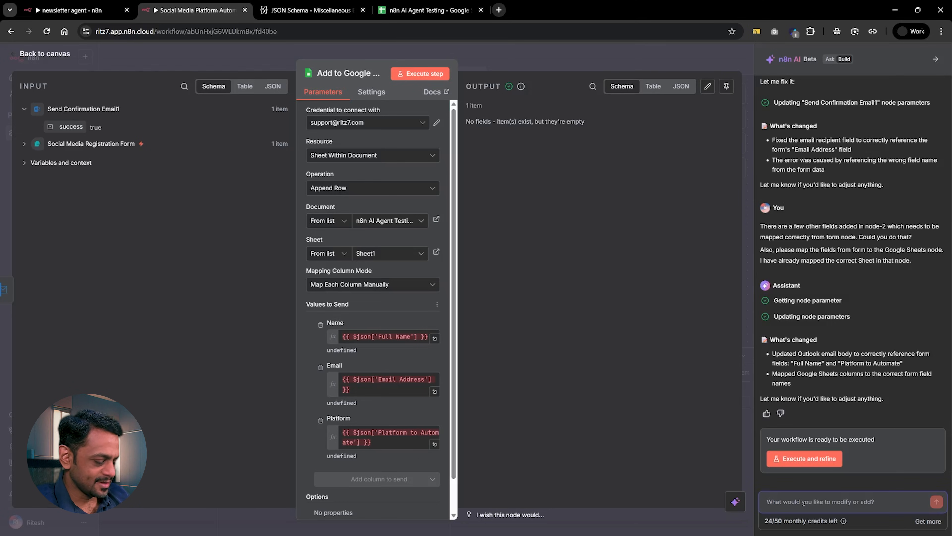
Send the AI builder the message "The Google Sheets node didn't run properly. We have an issue there in mapping.".
text(The Googl)
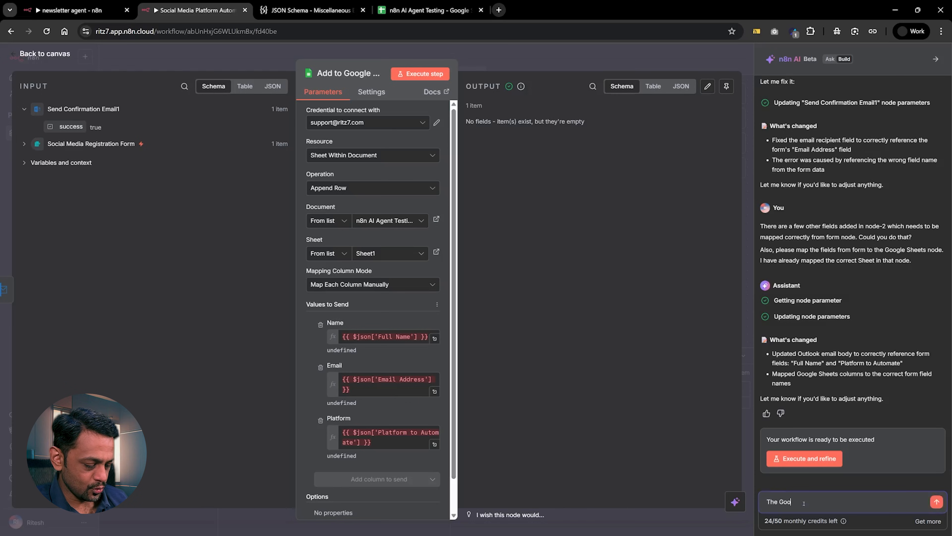
key(BackSpace)
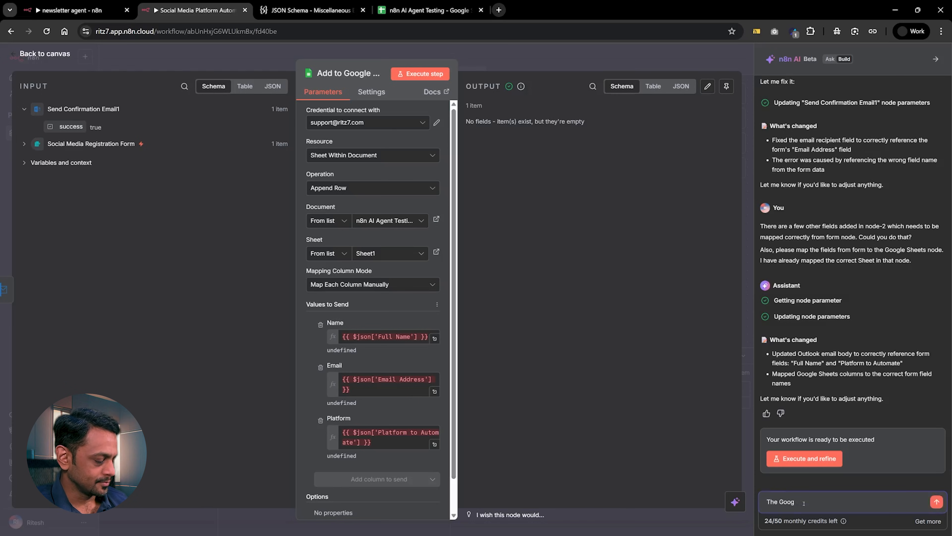
text(le Sheets n)
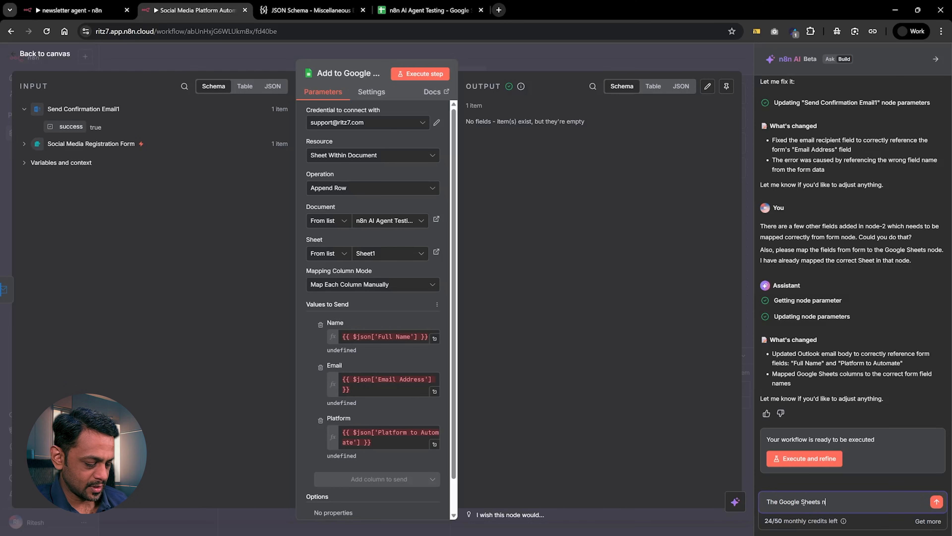
text(ode didn't r)
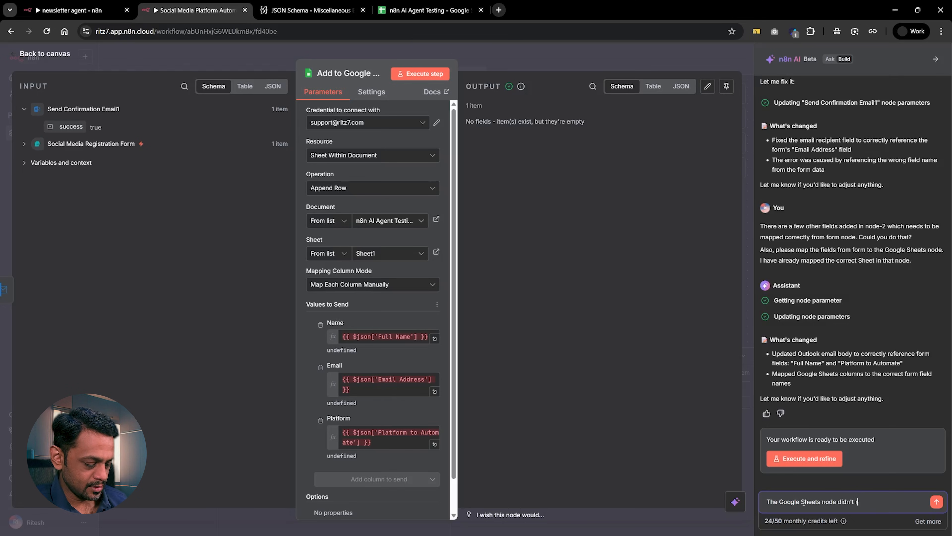
text(un p)
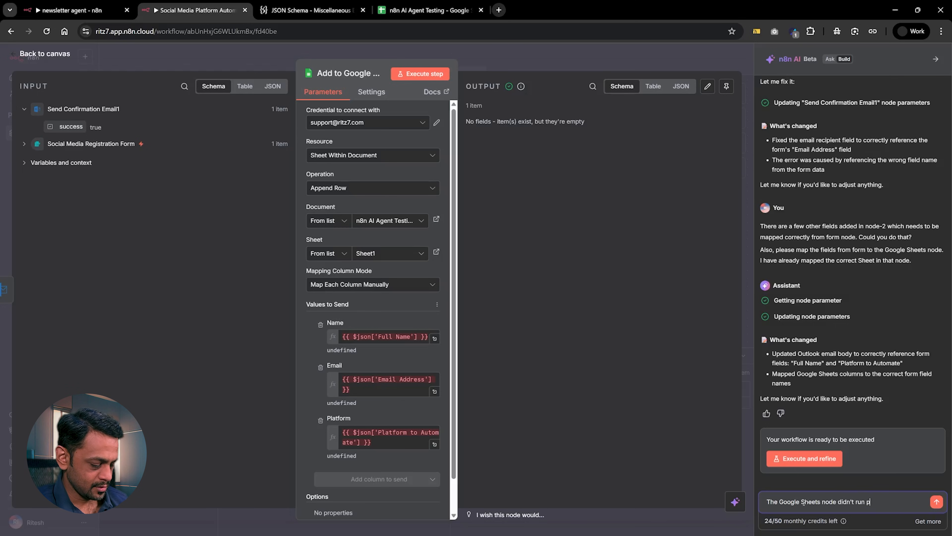
text(roperly. We have)
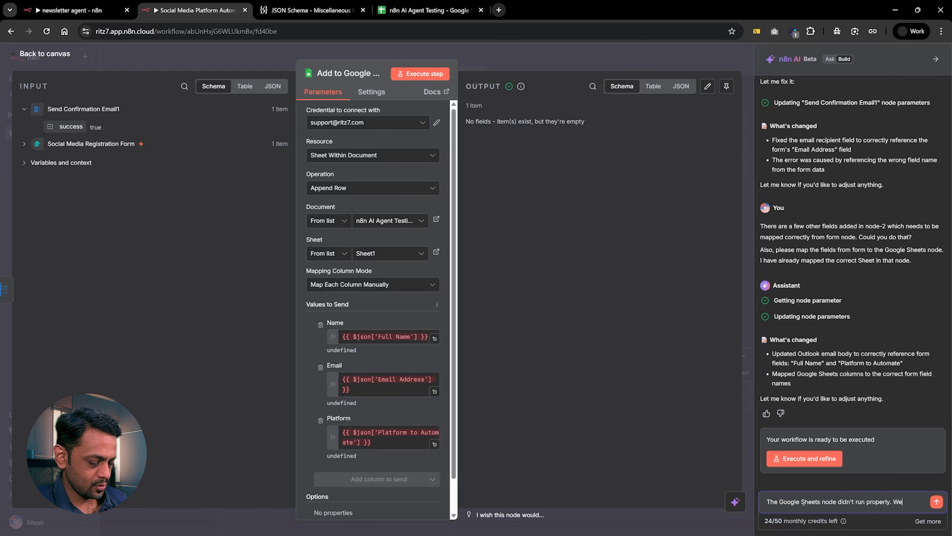
text(issu)
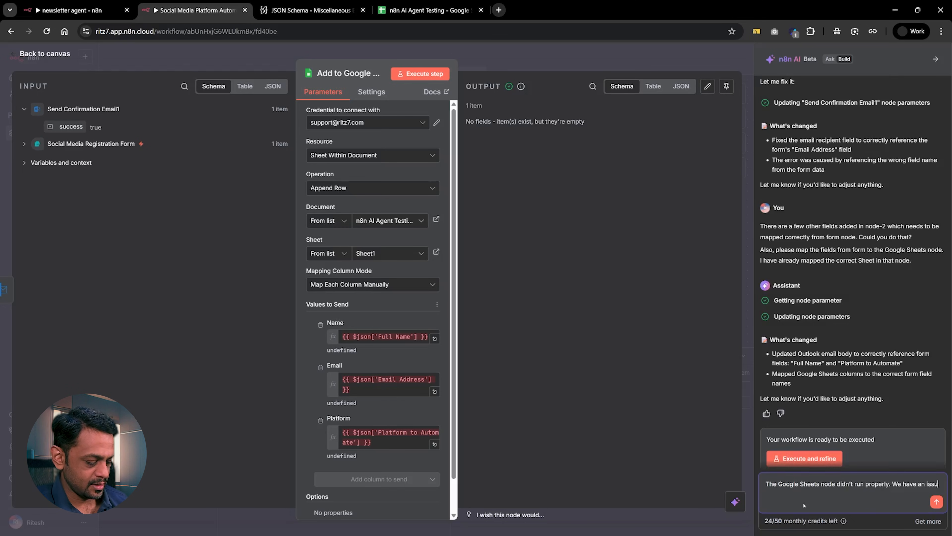
text(e there in mapping.)
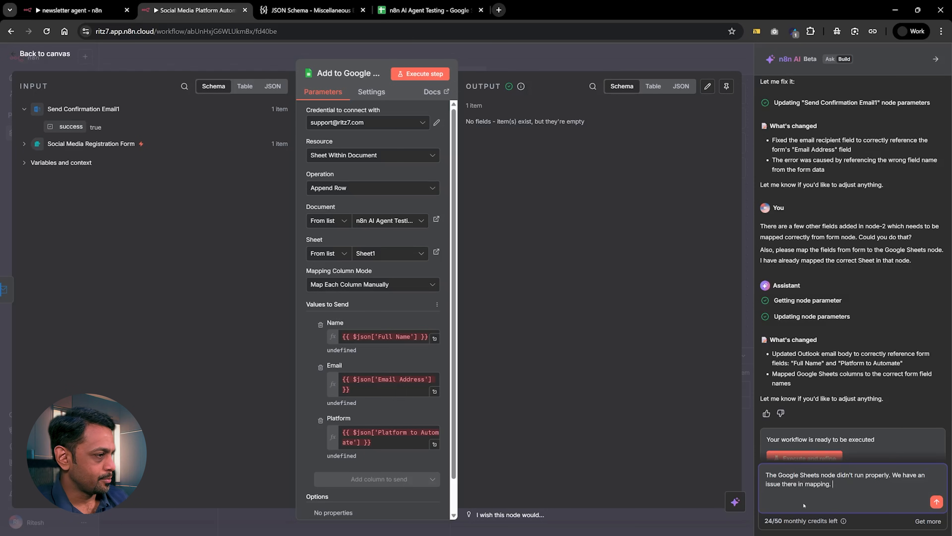
click(936, 501)
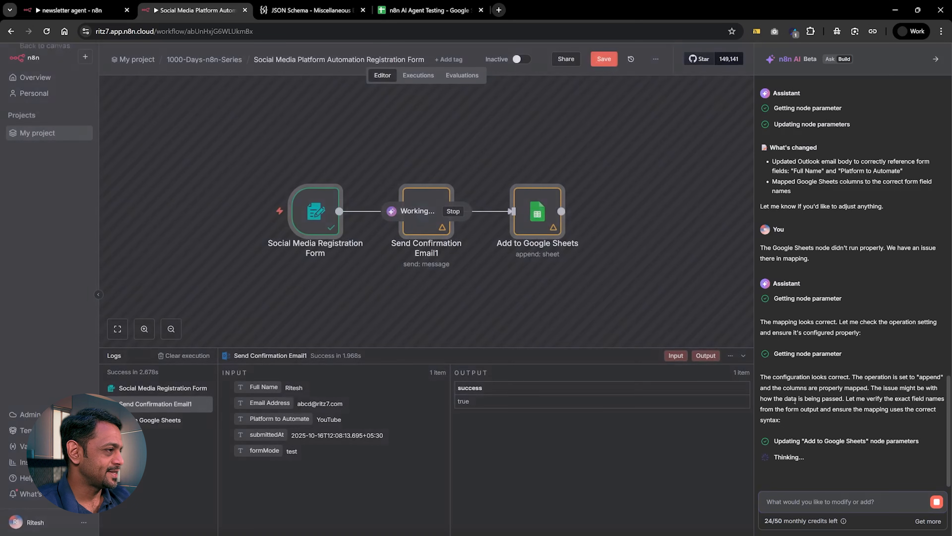
Replace the Name column's expression in Add to Google Sheets with the Full Name field from the Social Media Registration Form node.
double_click(532, 218)
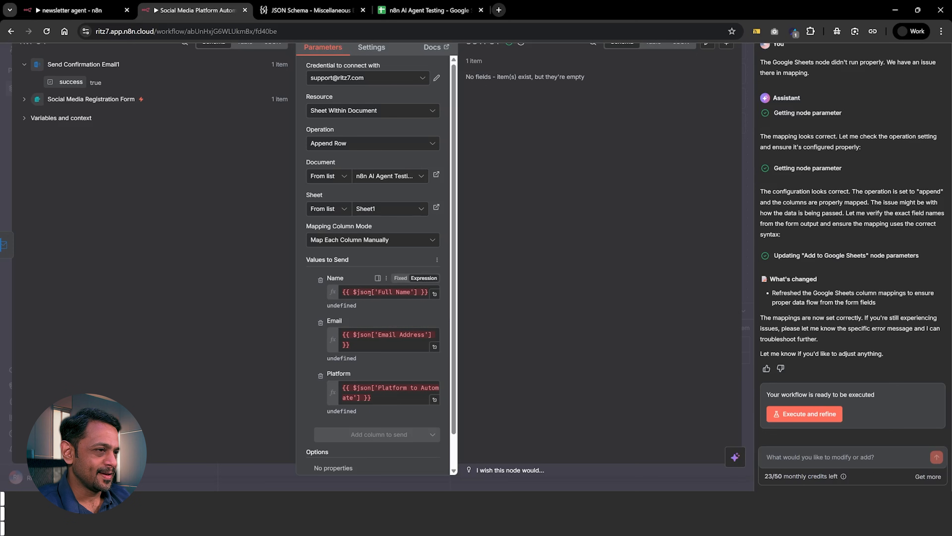
drag(403, 292, 334, 292)
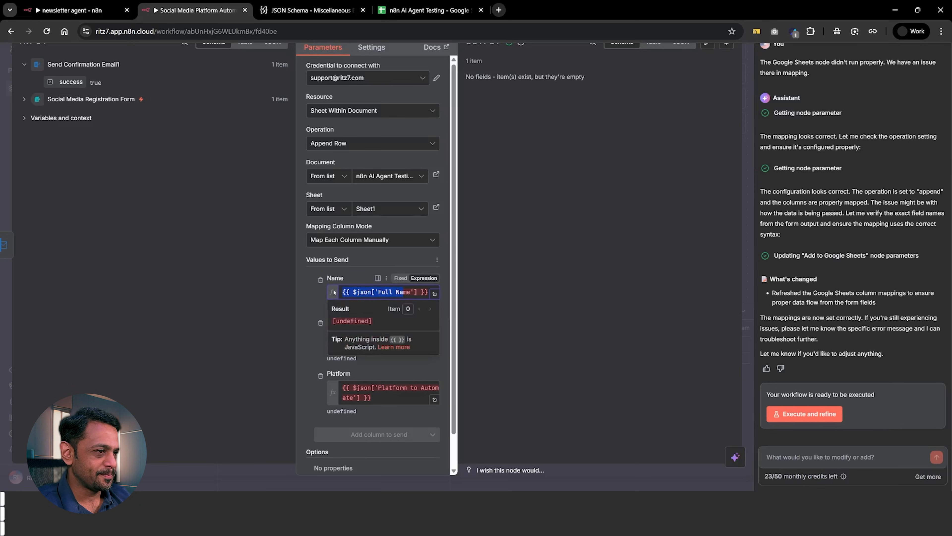
key(BackSpace)
key(Delete)
key(Delete)
key(Delete)
key(Delete)
key(Delete)
key(Delete)
key(Delete)
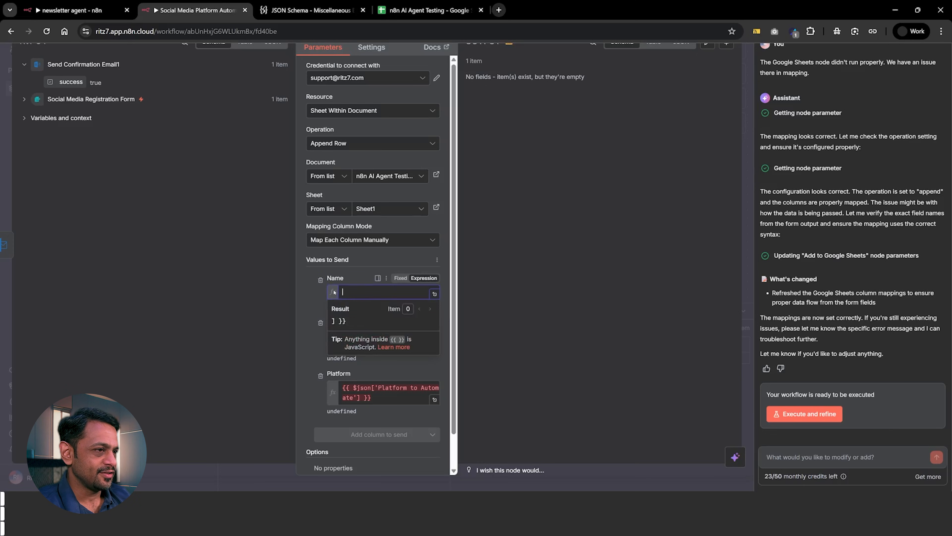
click(23, 98)
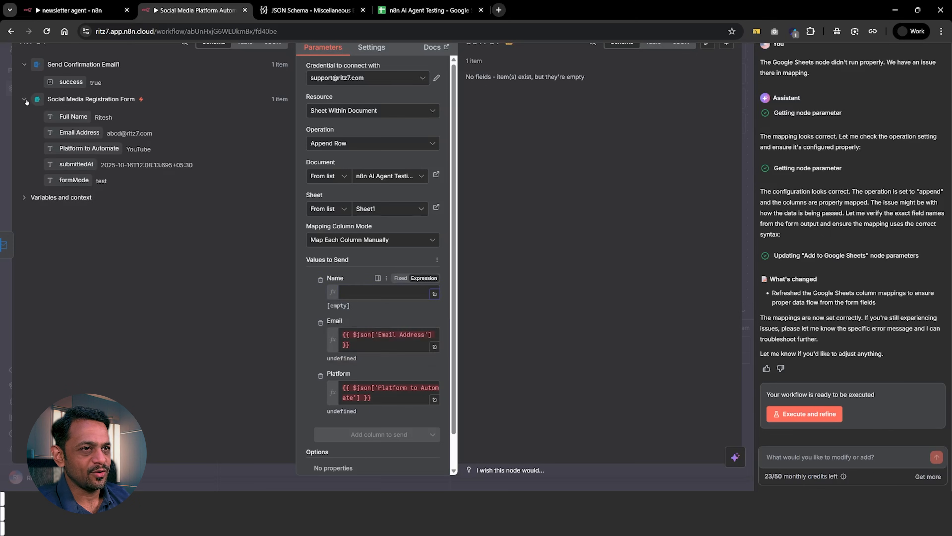
drag(60, 117, 360, 296)
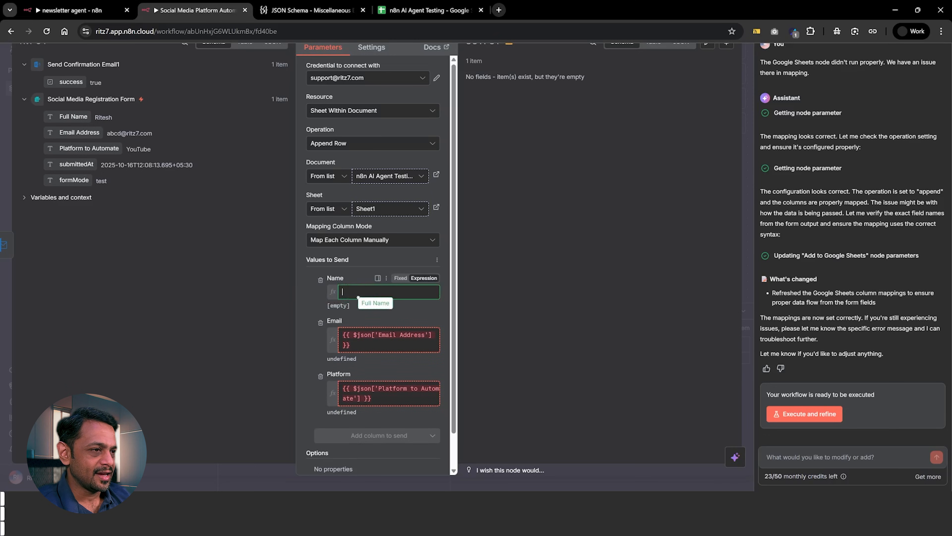
click(313, 296)
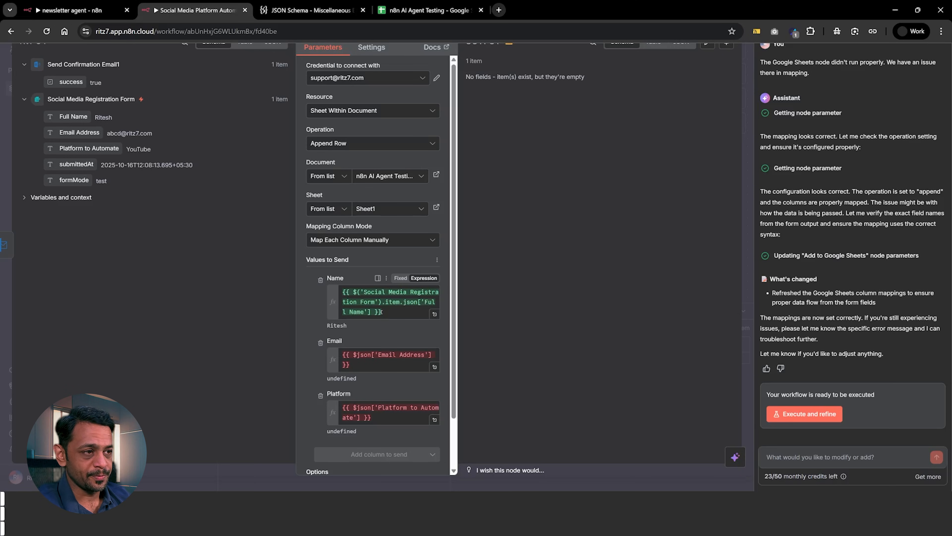
Clear the Name column's expression in the Add to Google Sheets node and return to the canvas.
drag(390, 314, 331, 290)
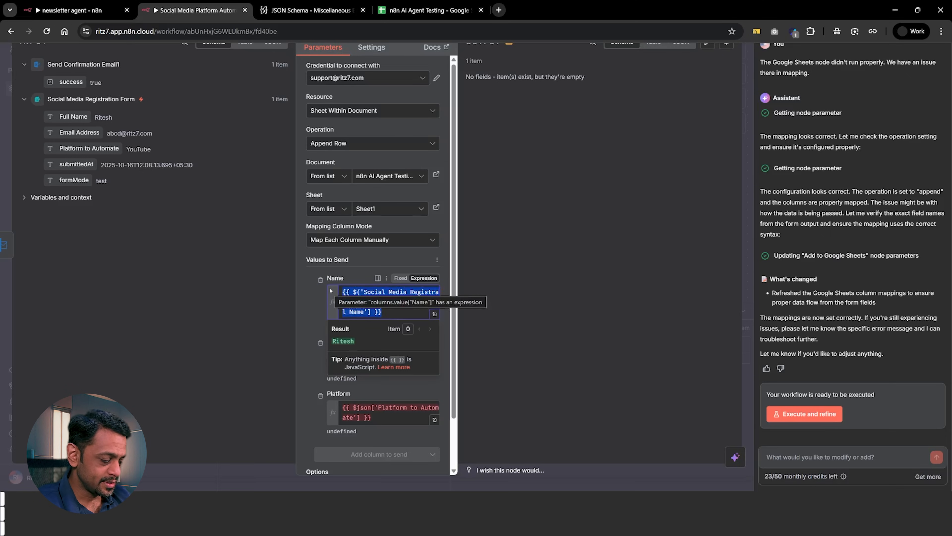
key(BackSpace)
click(310, 293)
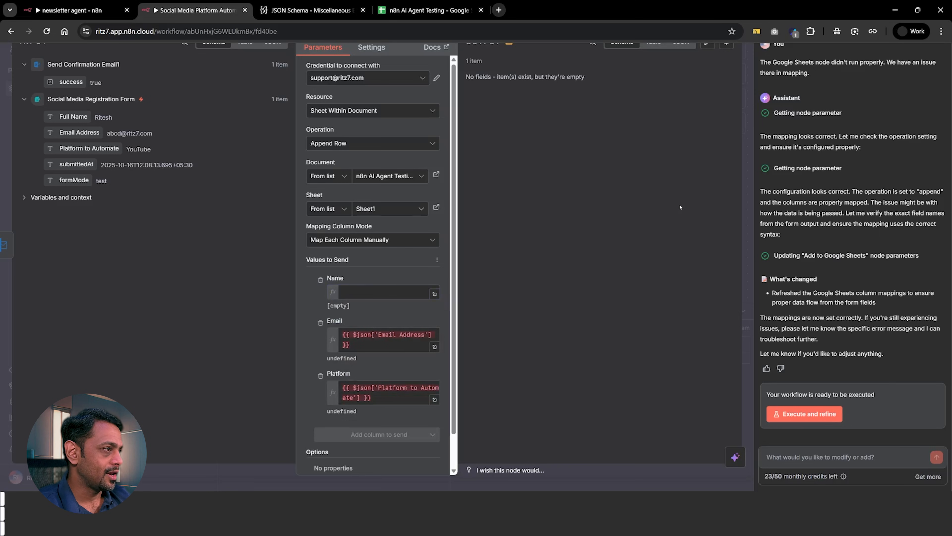
click(748, 188)
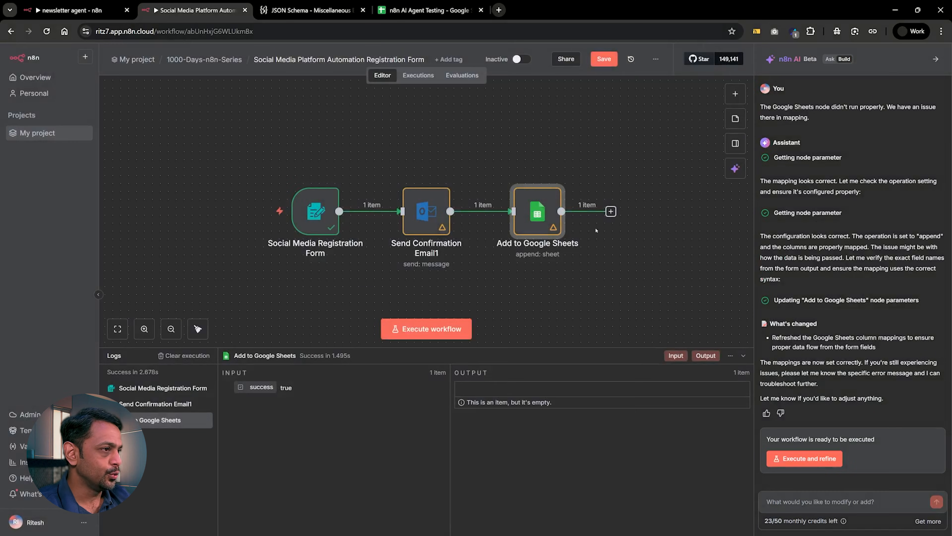
Disconnect Add to Google Sheets from Send Confirmation Email1, connect it directly to Social Media Registration Form, and arrange both nodes as parallel branches.
click(491, 212)
drag(536, 217, 544, 264)
drag(443, 223, 483, 183)
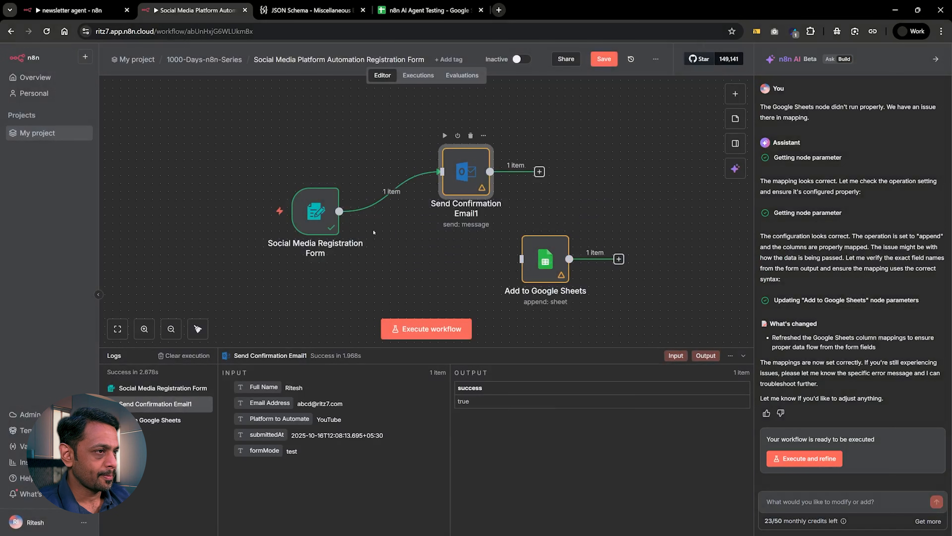
mouse_move(339, 212)
mouse_down()
mouse_move(450, 254)
mouse_move(521, 259)
mouse_move(473, 267)
mouse_up()
double_click(473, 267)
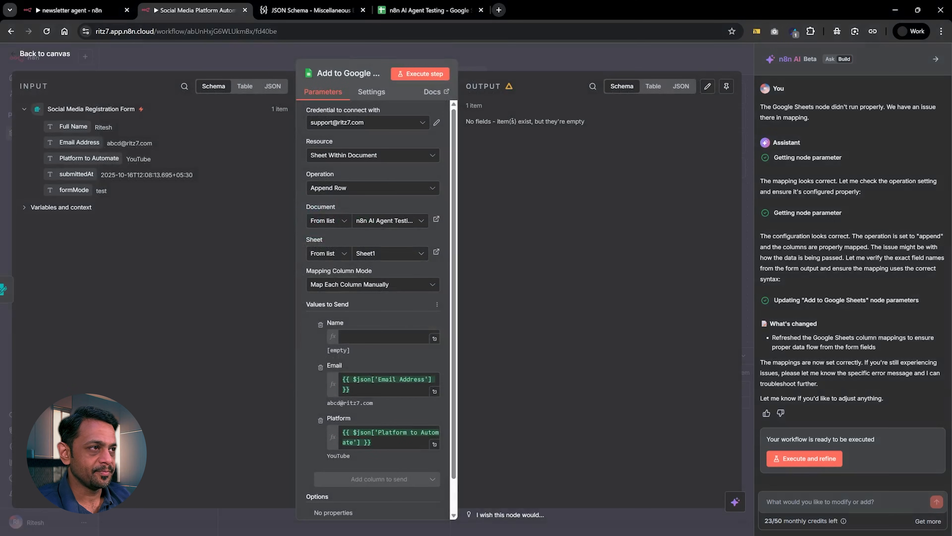
key(Escape)
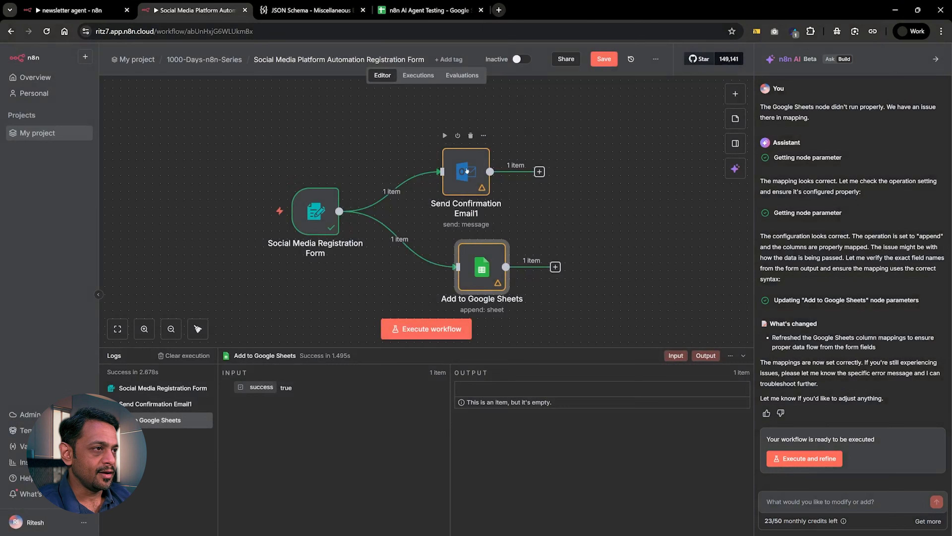
drag(468, 170, 484, 162)
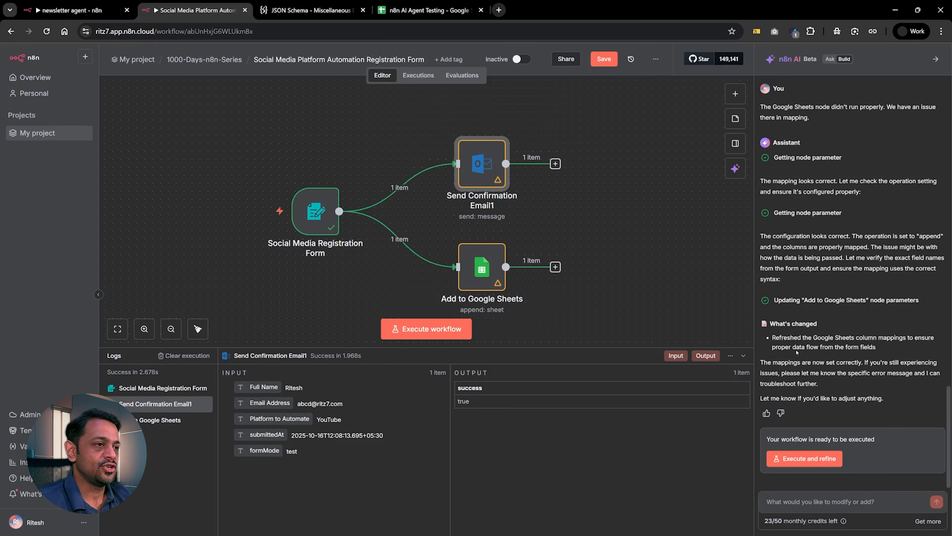
Map the form's Full Name field to the Name column in Add to Google Sheets and execute that node.
double_click(482, 266)
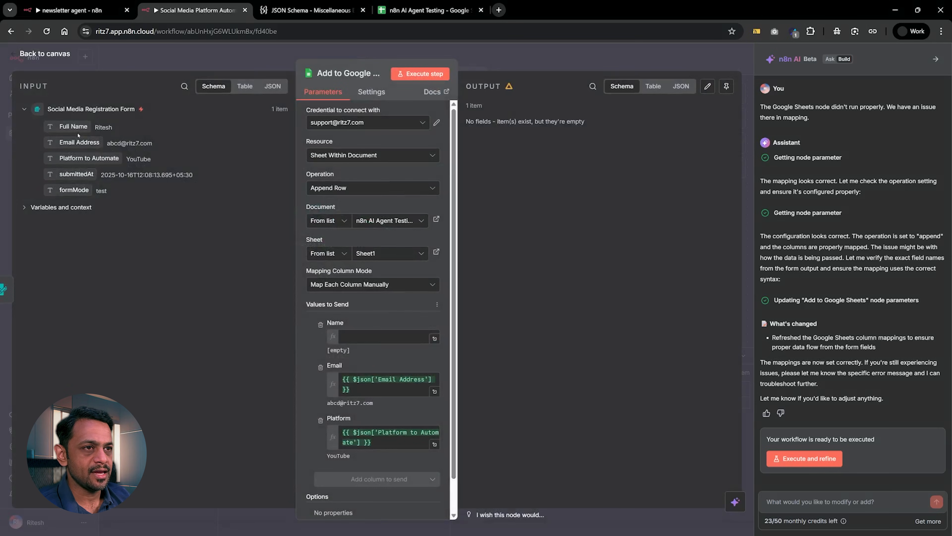
drag(73, 126, 342, 340)
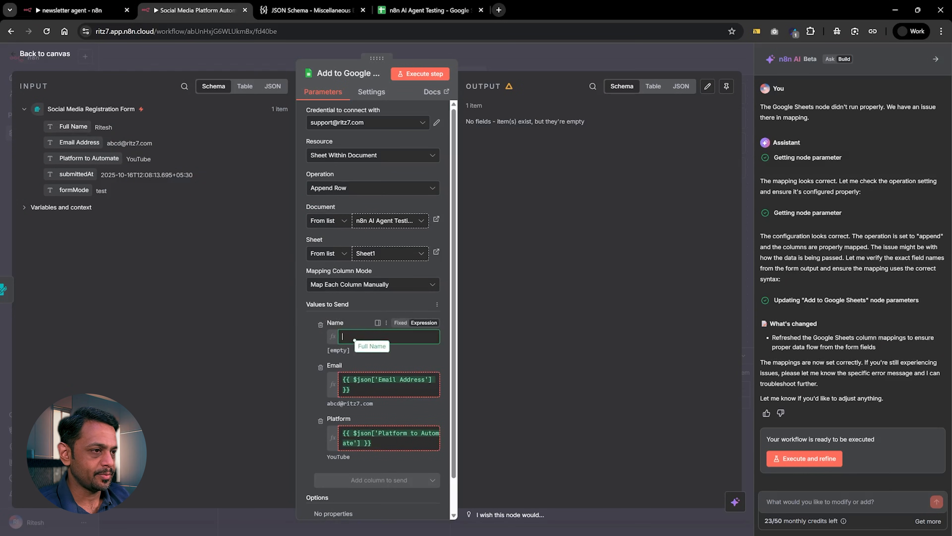
click(371, 308)
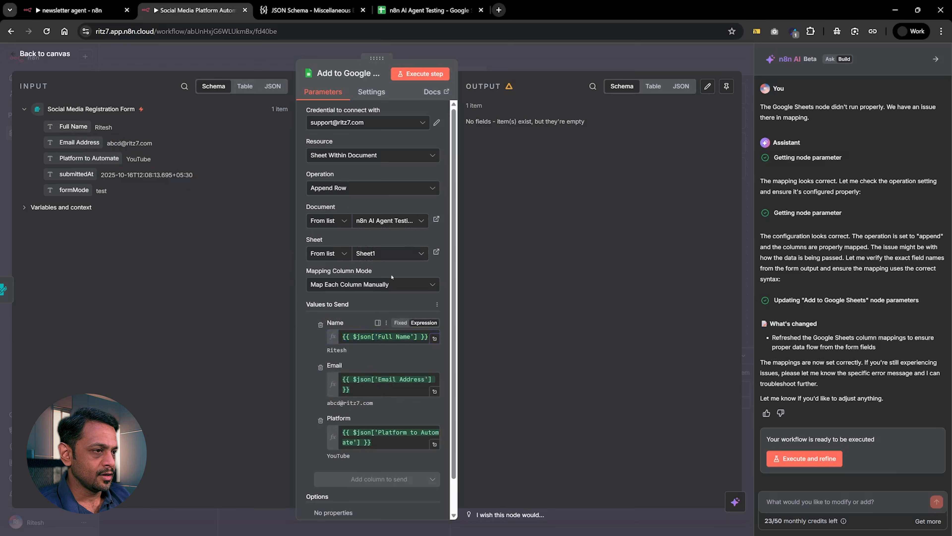
click(495, 59)
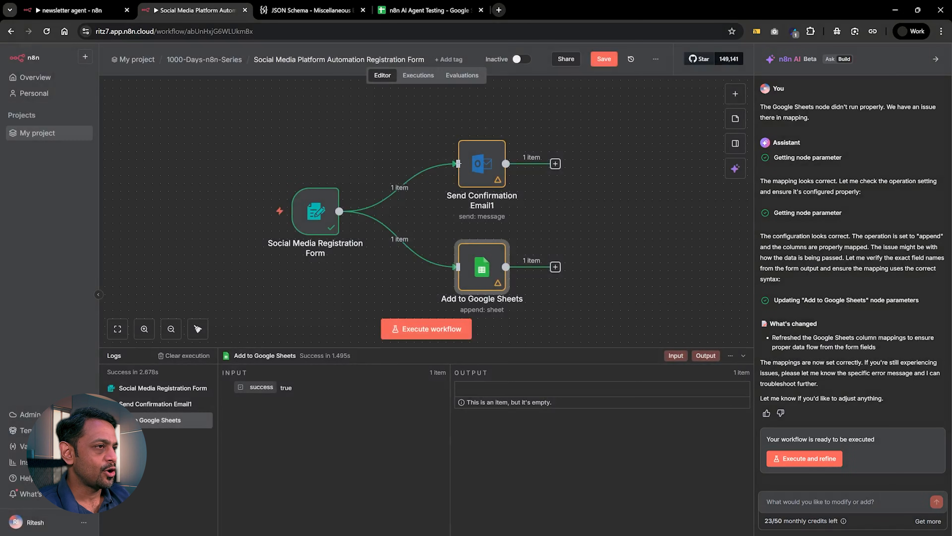
click(461, 231)
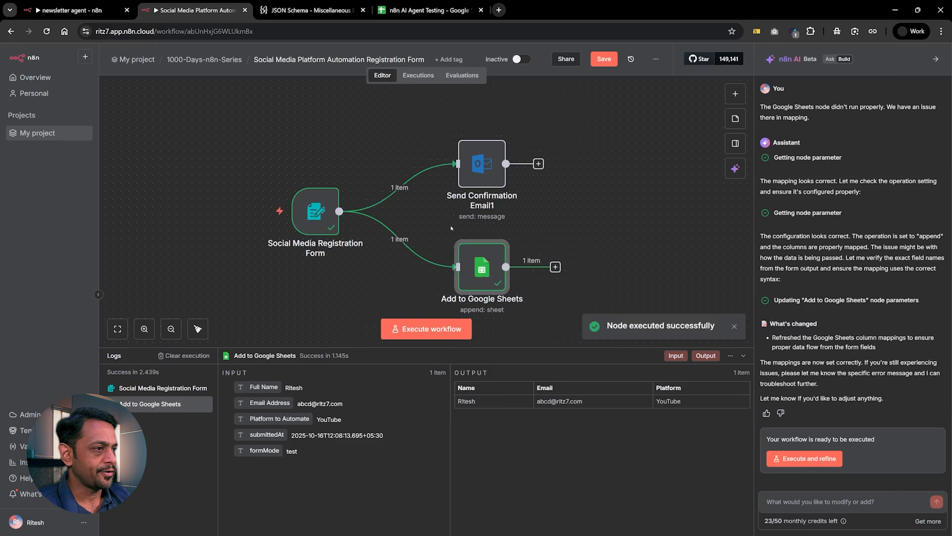
Execute the Send Confirmation Email1 node and delete all three workflow nodes from the canvas.
click(461, 128)
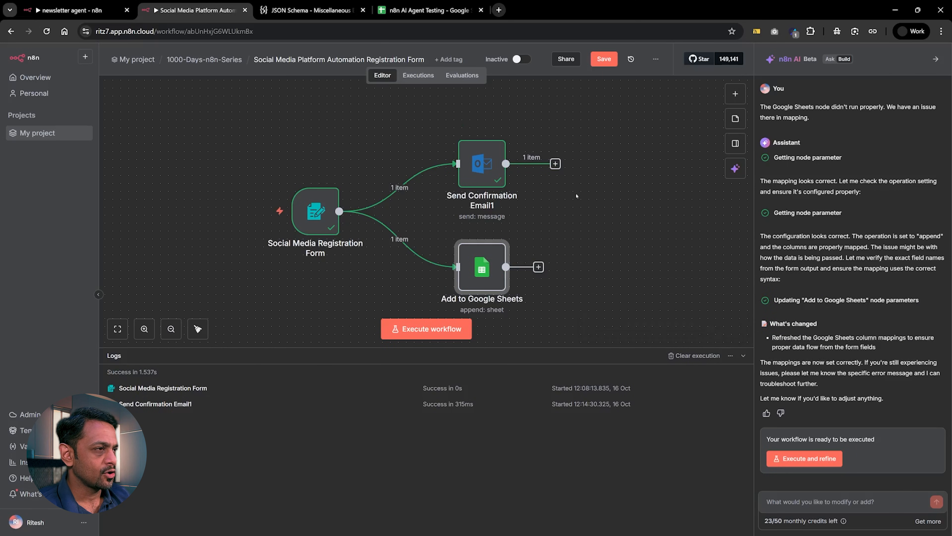
drag(245, 131, 593, 329)
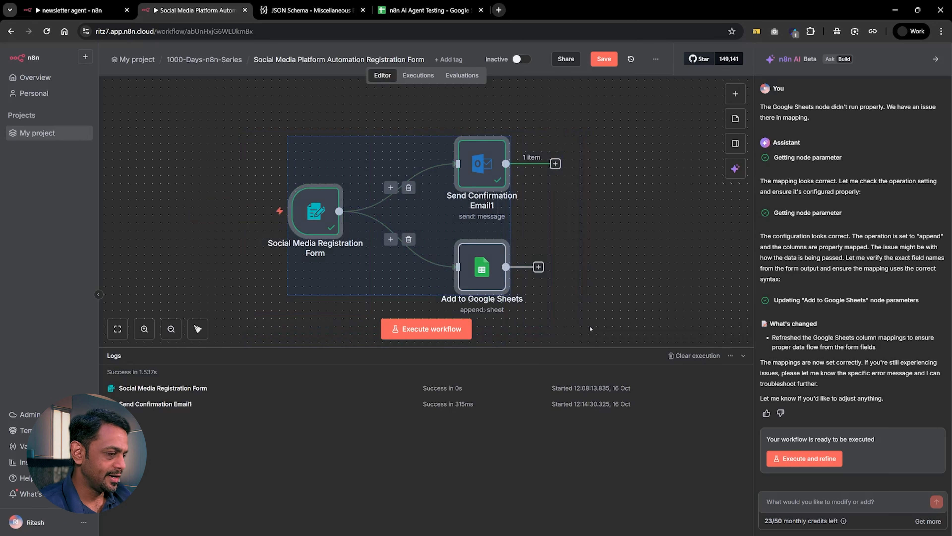
key(Delete)
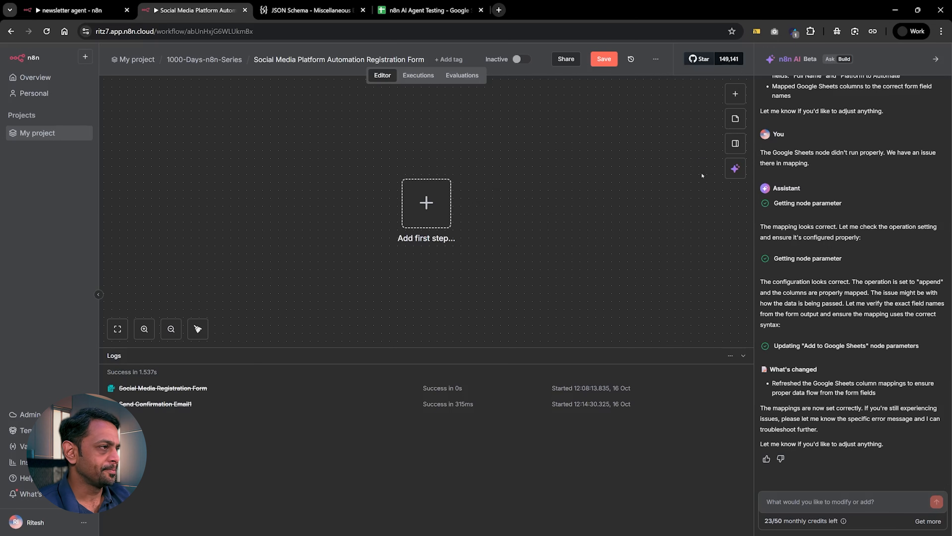
Begin a new AI builder prompt with "Create a new flow where the user will input the details from chat node".
click(735, 168)
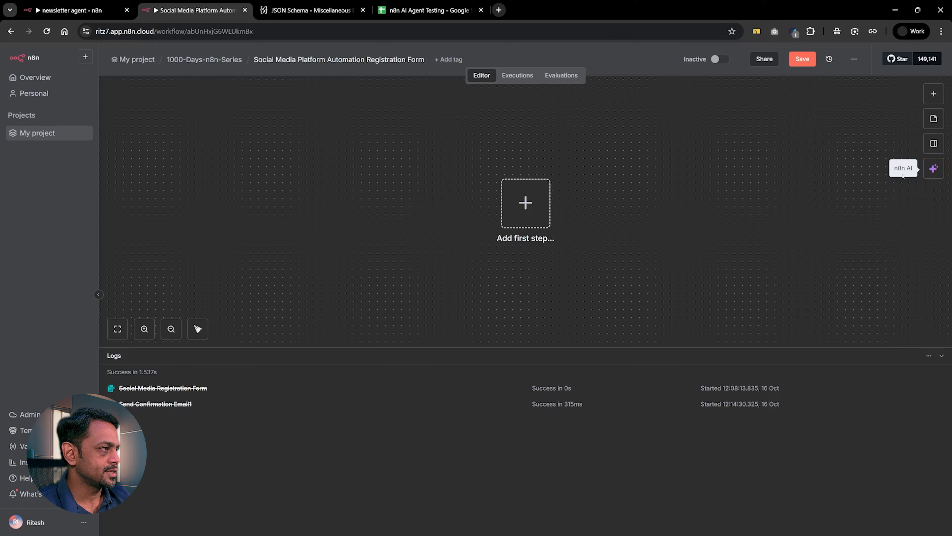
click(933, 168)
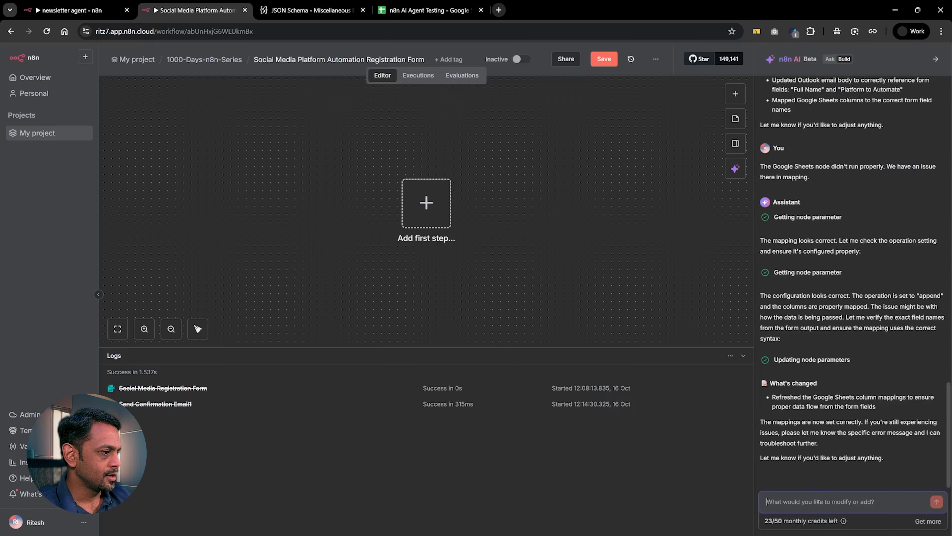
text(Create a )
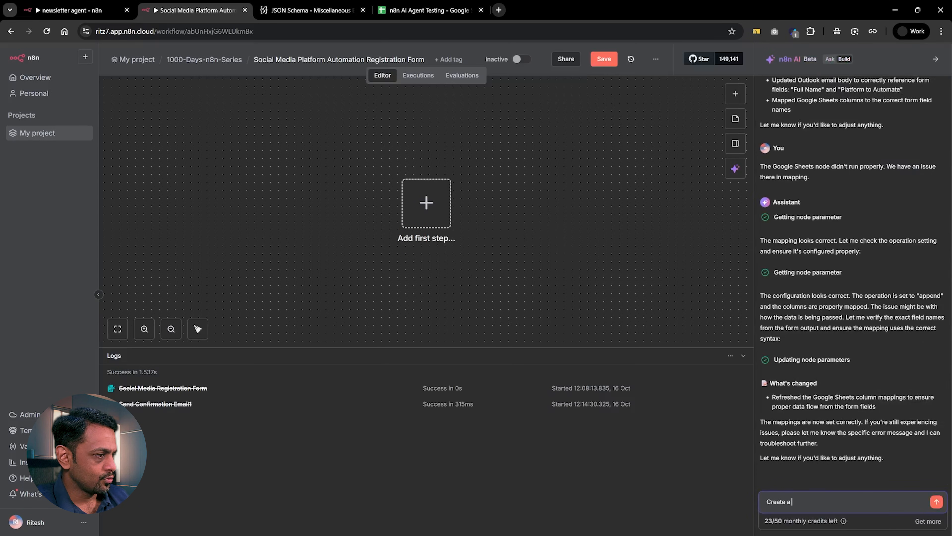
text(new )
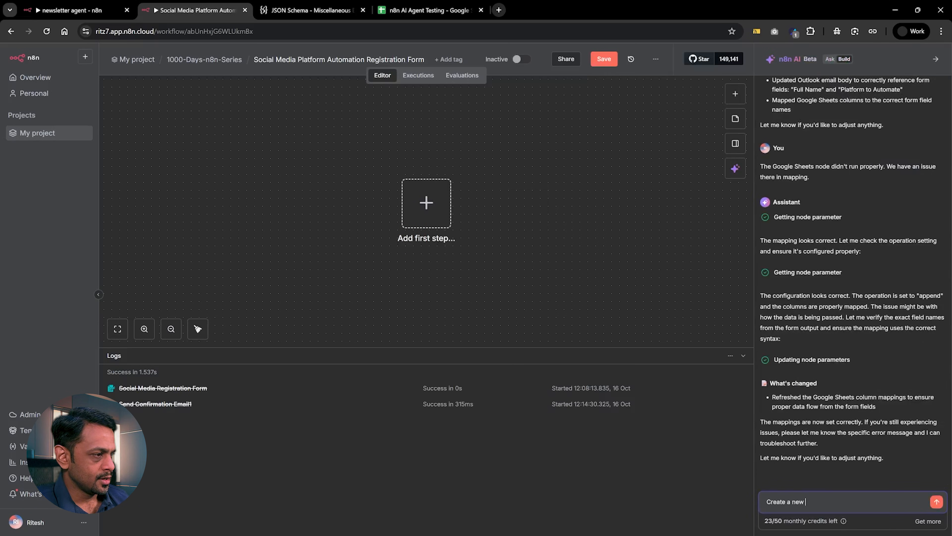
text(flow where the u)
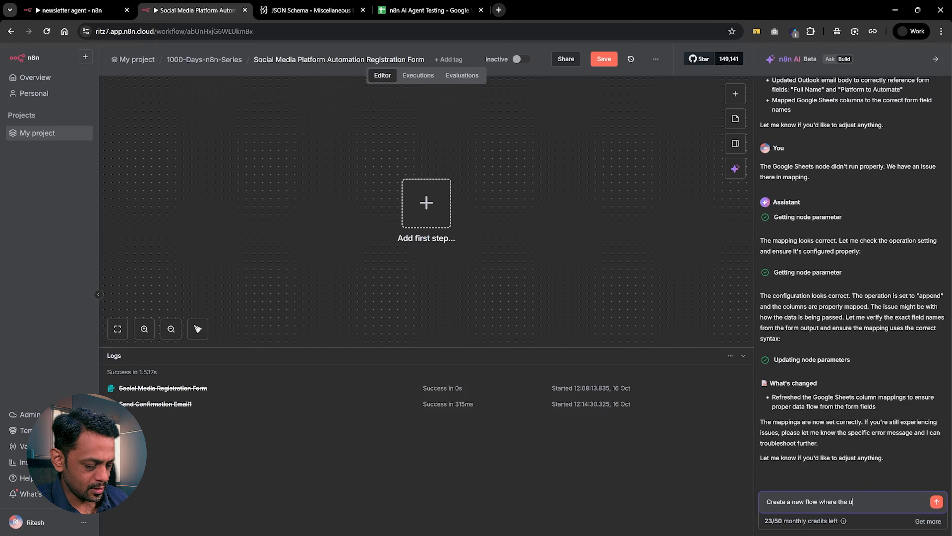
text(ser will input )
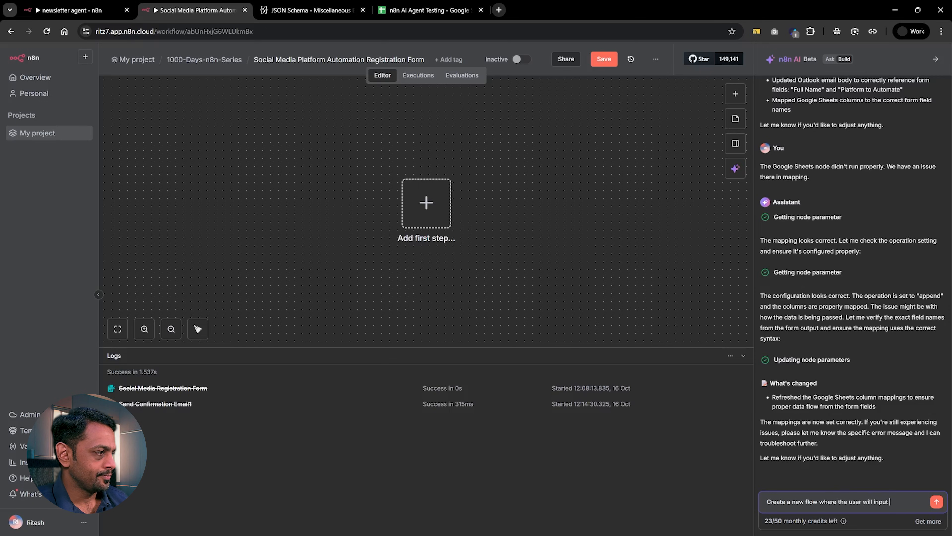
text(the det)
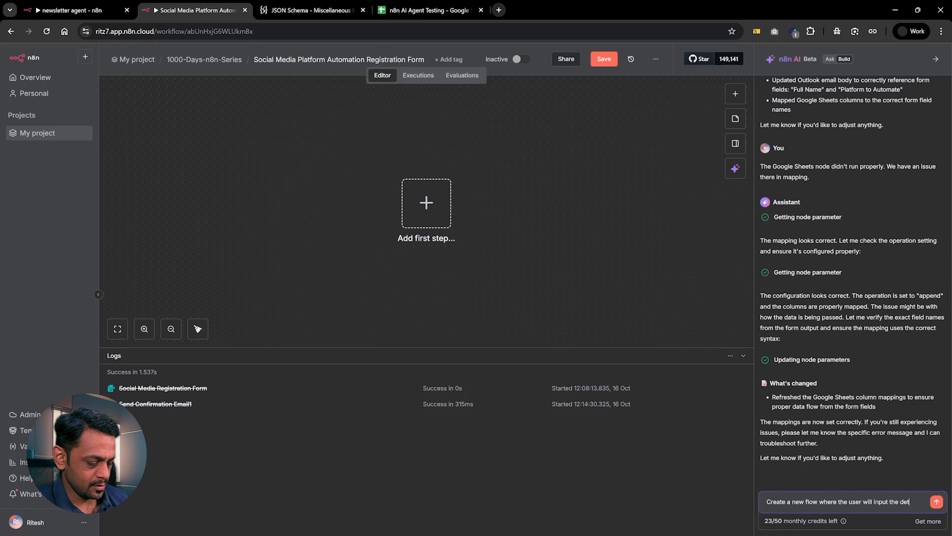
text(ails from )
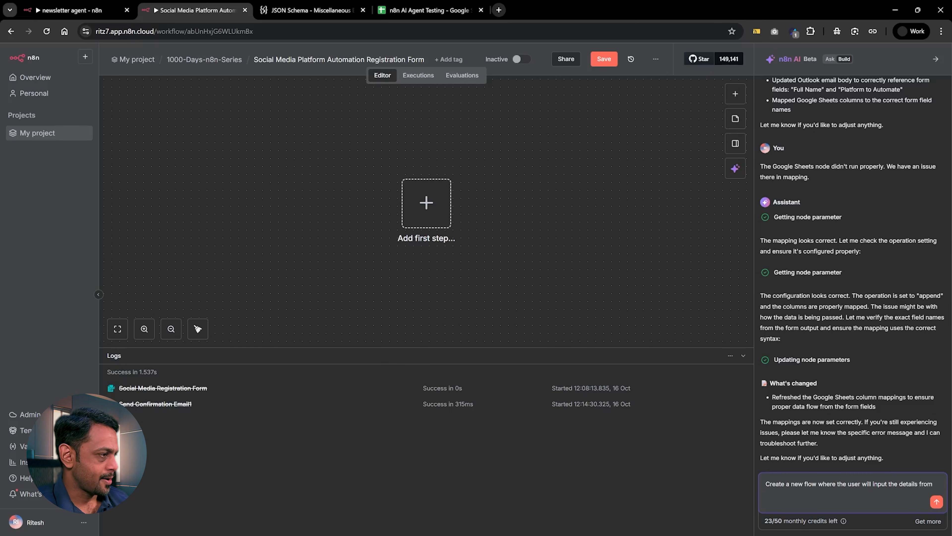
text(chat n)
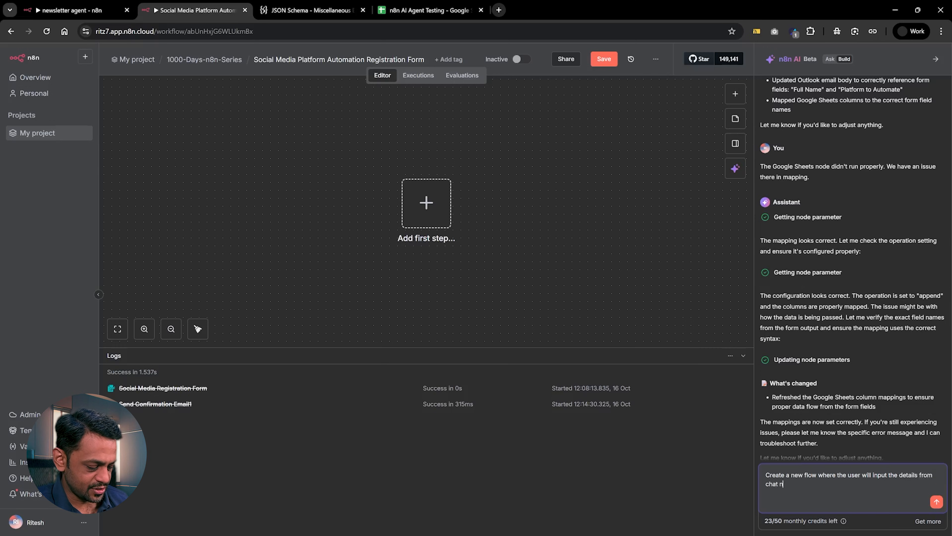
text(ode and th)
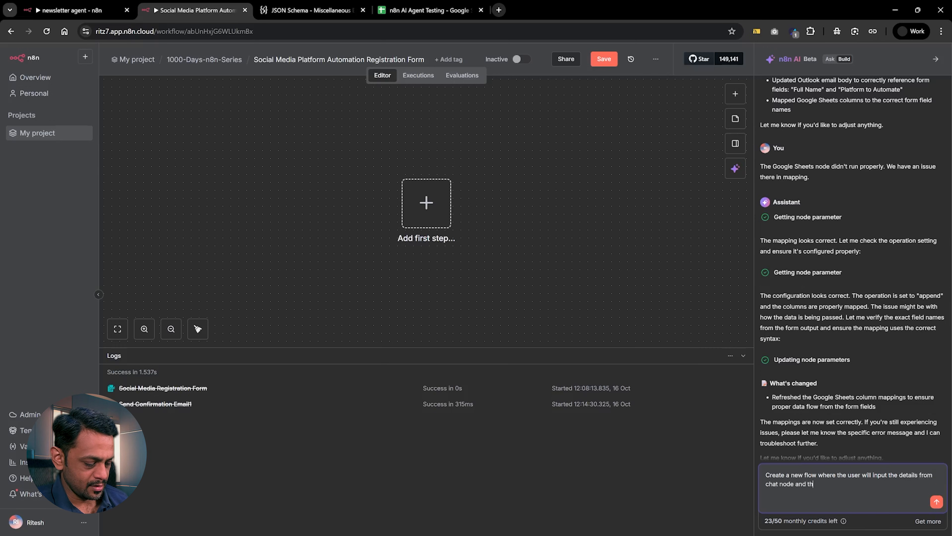
text(e AI)
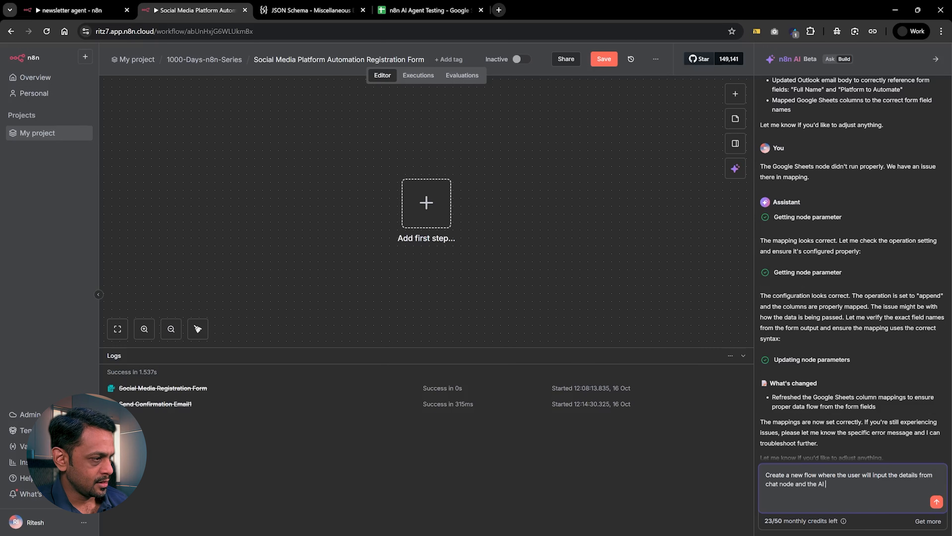
text( agent should)
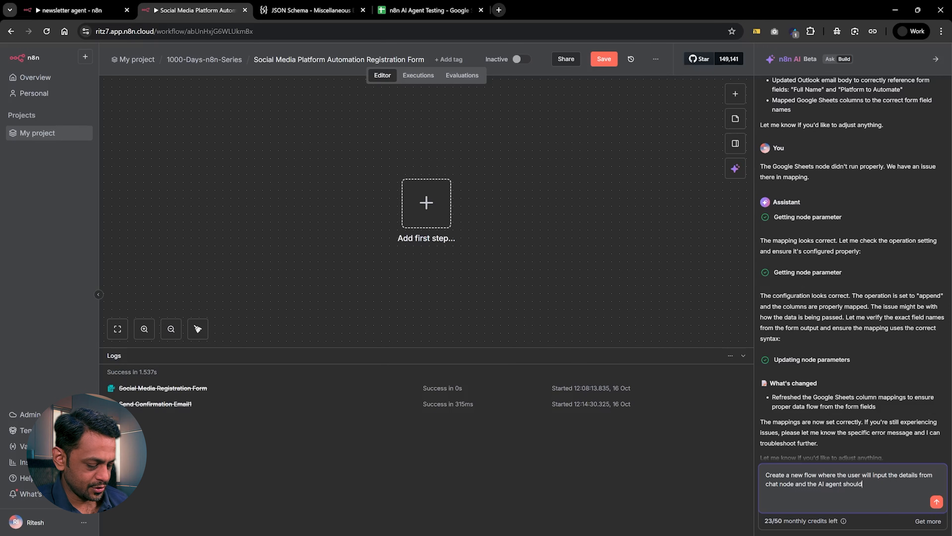
text( be c)
text(asking relevant questio)
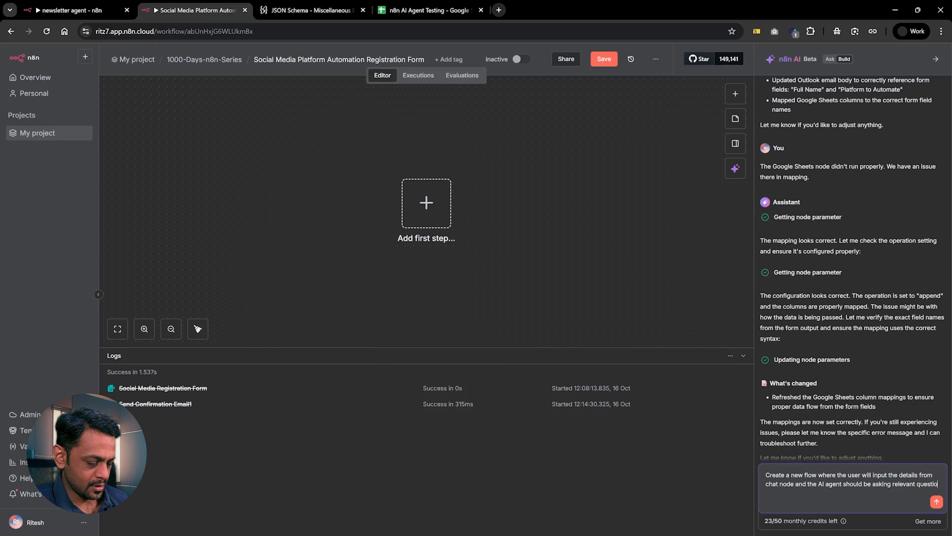
text(ns until it gets all the required d)
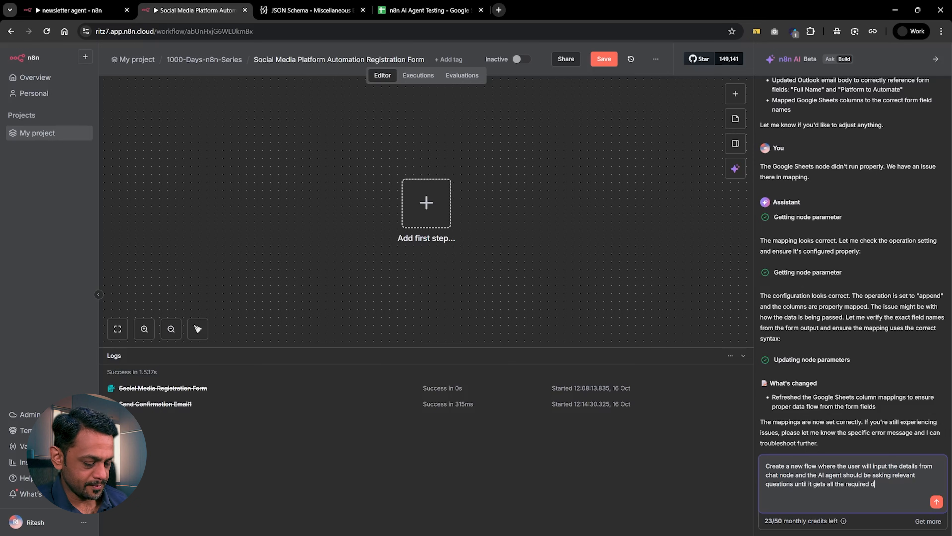
text(ata)
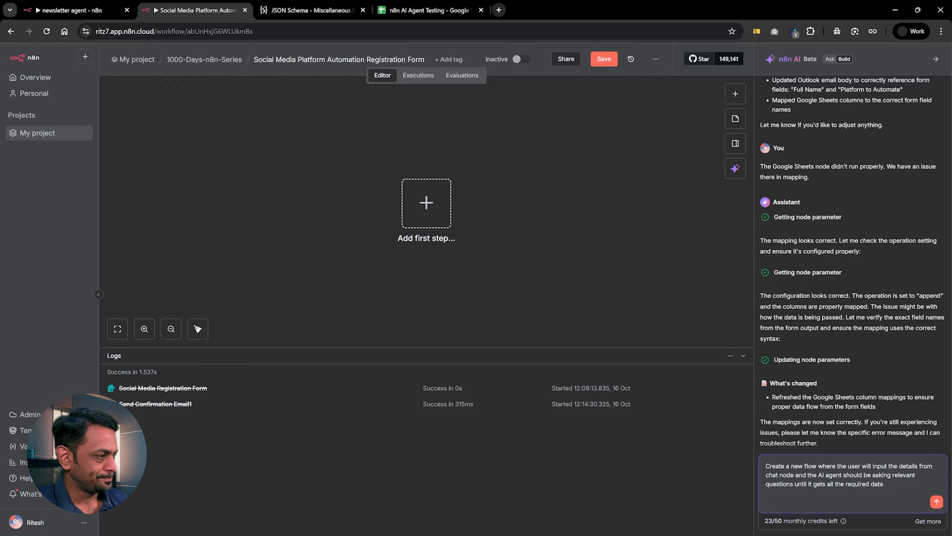
text( and )
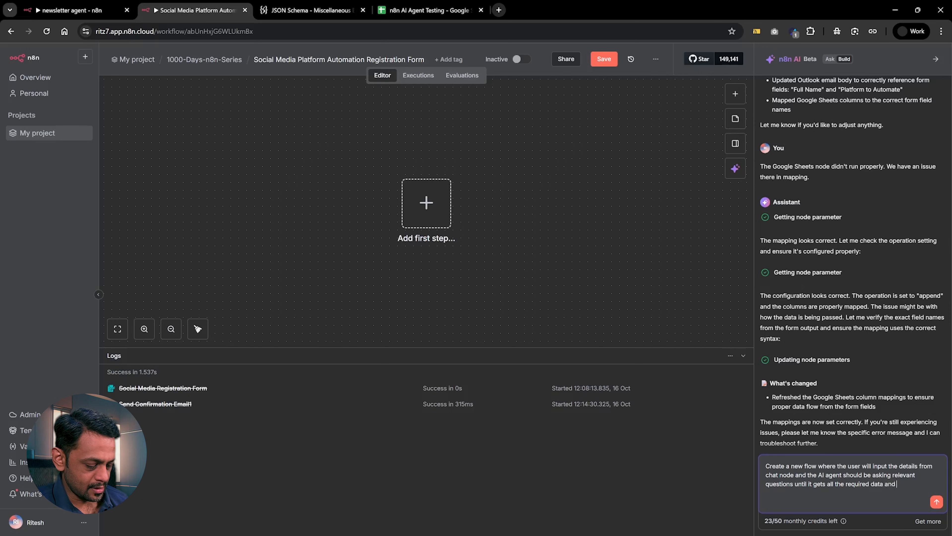
text(then sends)
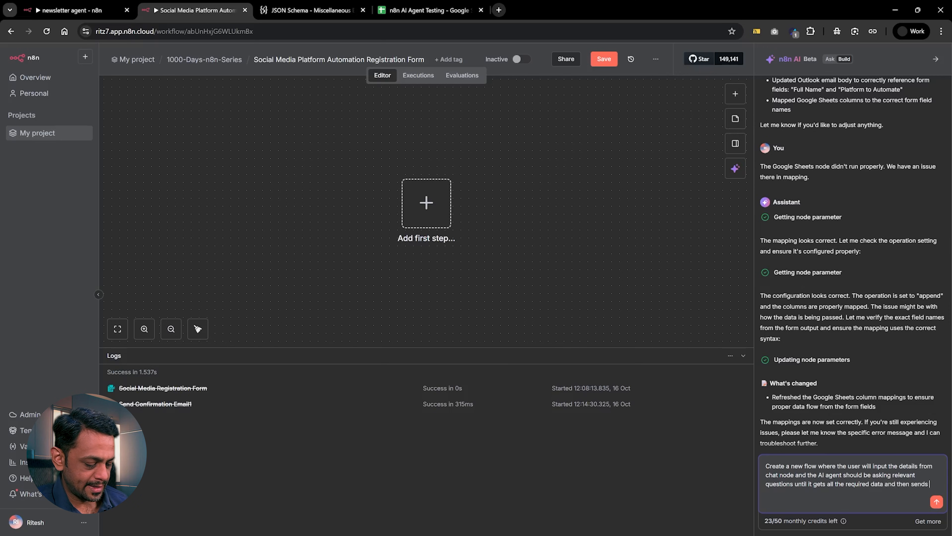
text( the detail)
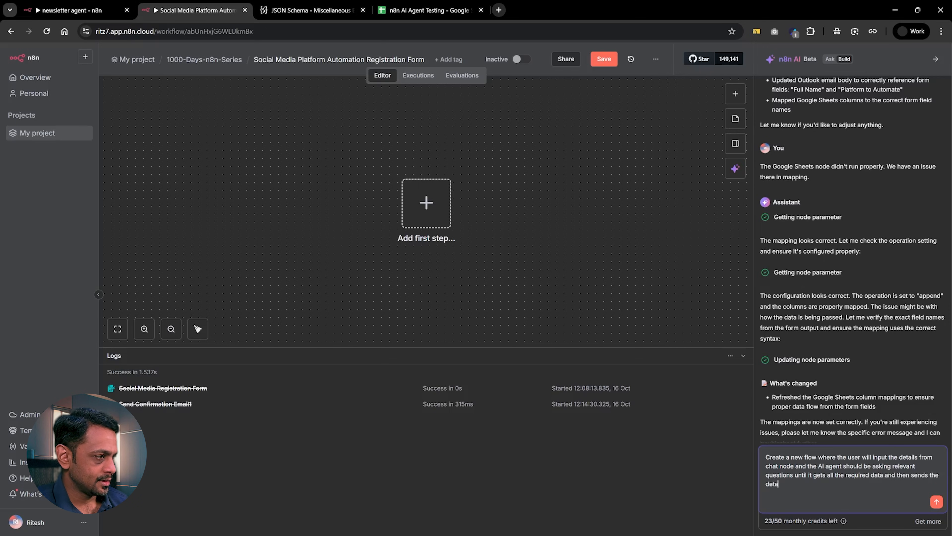
text(s to Google Sheets, only when)
Complete the prompt with "and then sends the details to Google Sheets, only when all the data is collected." and submit it.
text(all the data)
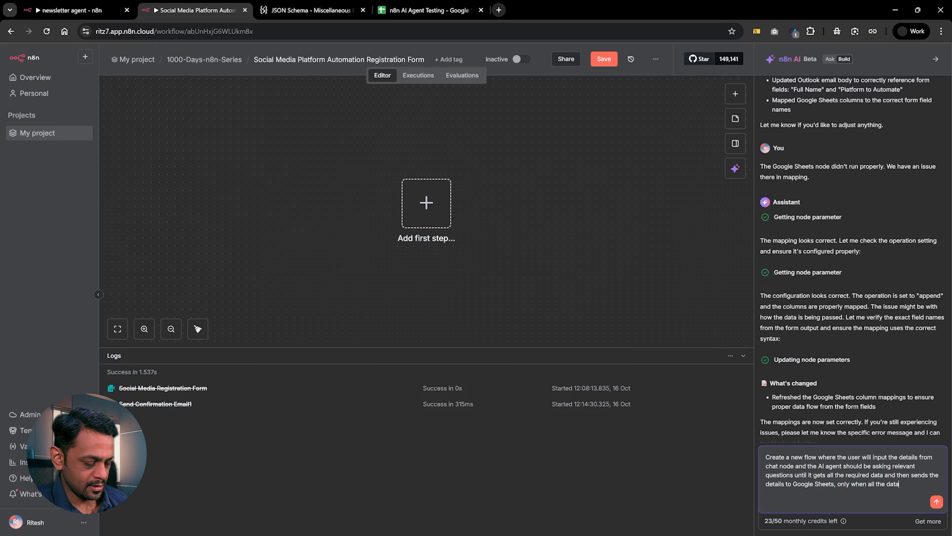
text( is collected)
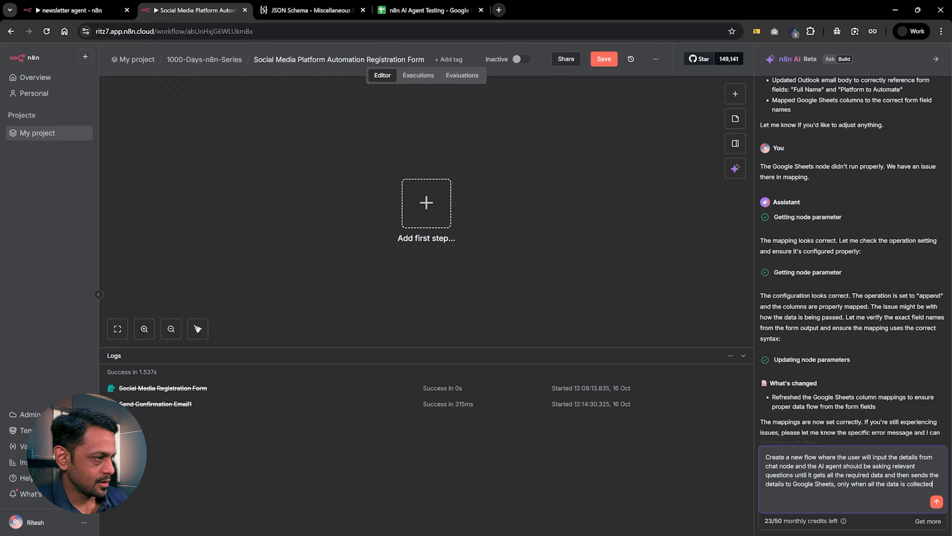
text(.)
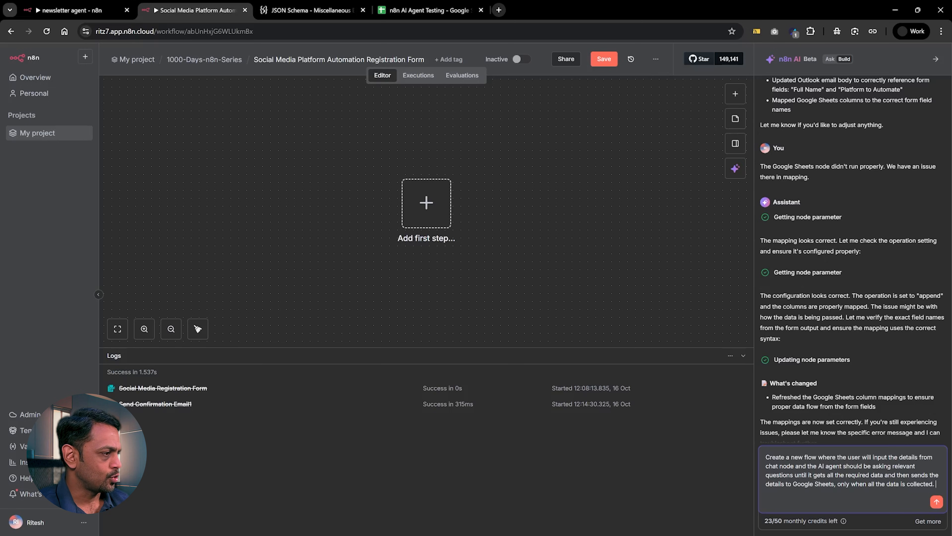
key(Return)
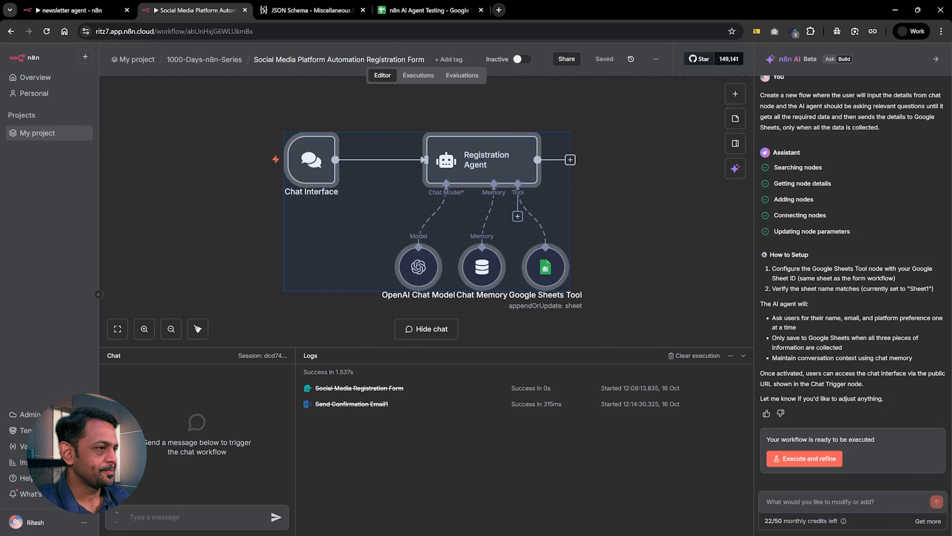
Set the Google Sheets Tool node's credential to the support e-mail account.
click(587, 270)
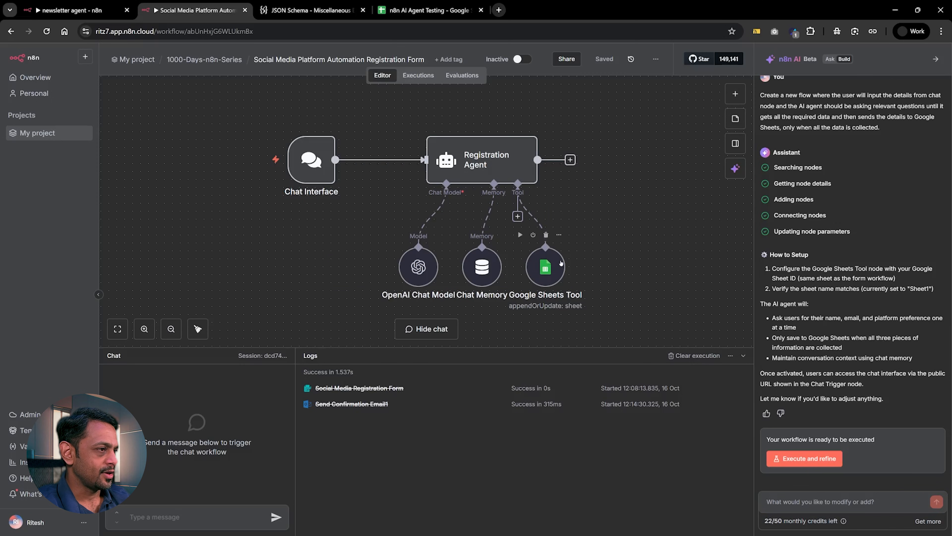
click(548, 264)
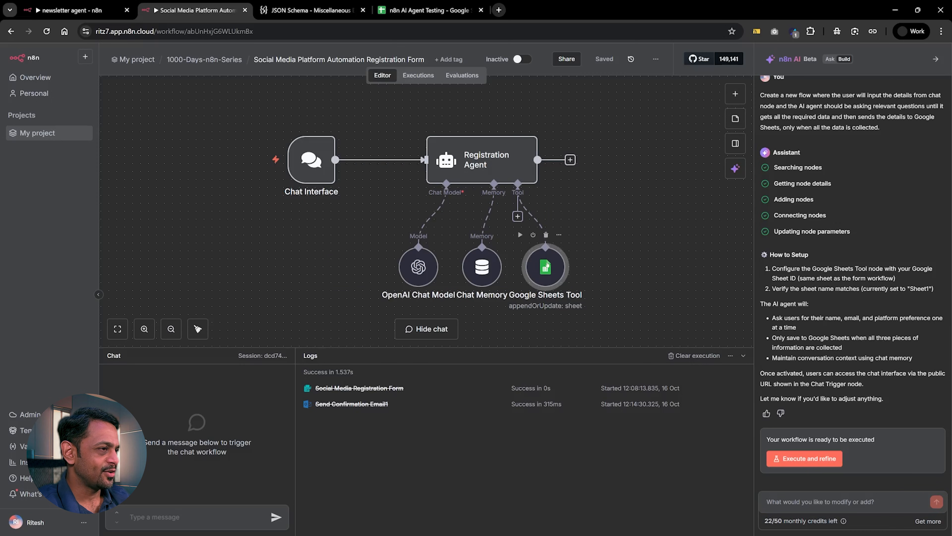
double_click(547, 265)
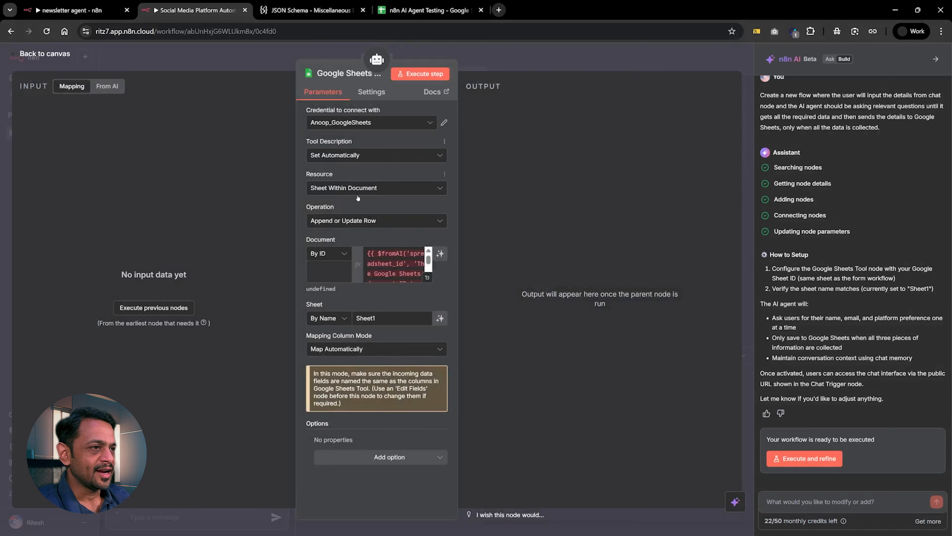
click(349, 123)
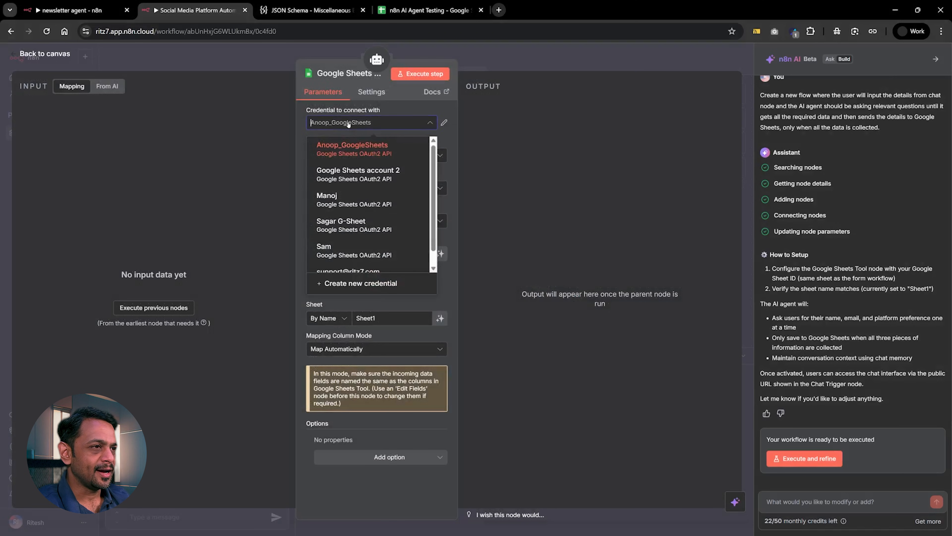
scroll(338, 253, down, 1)
click(339, 258)
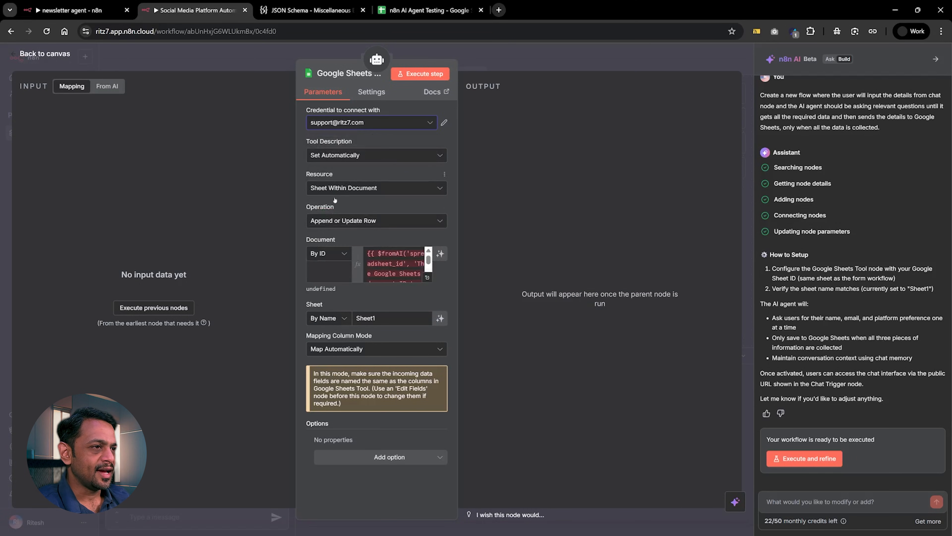
click(328, 253)
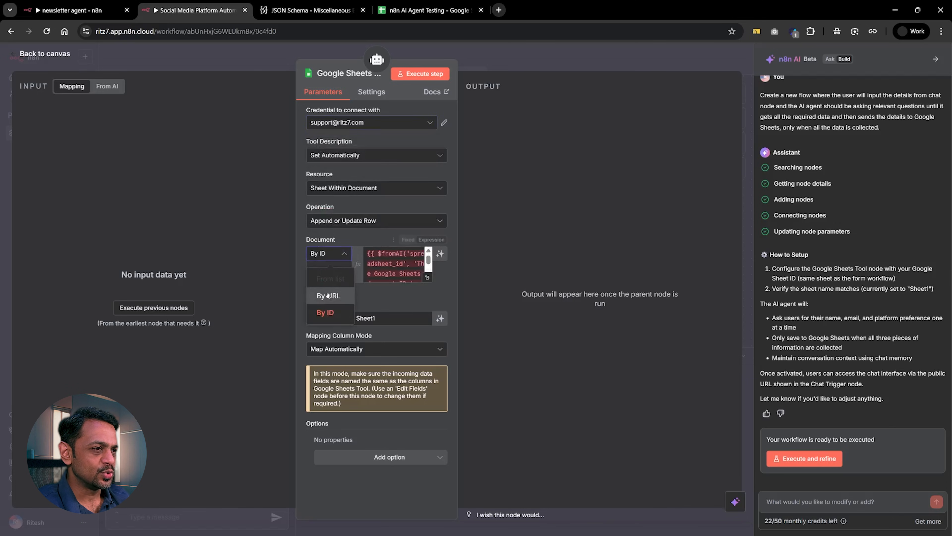
click(331, 254)
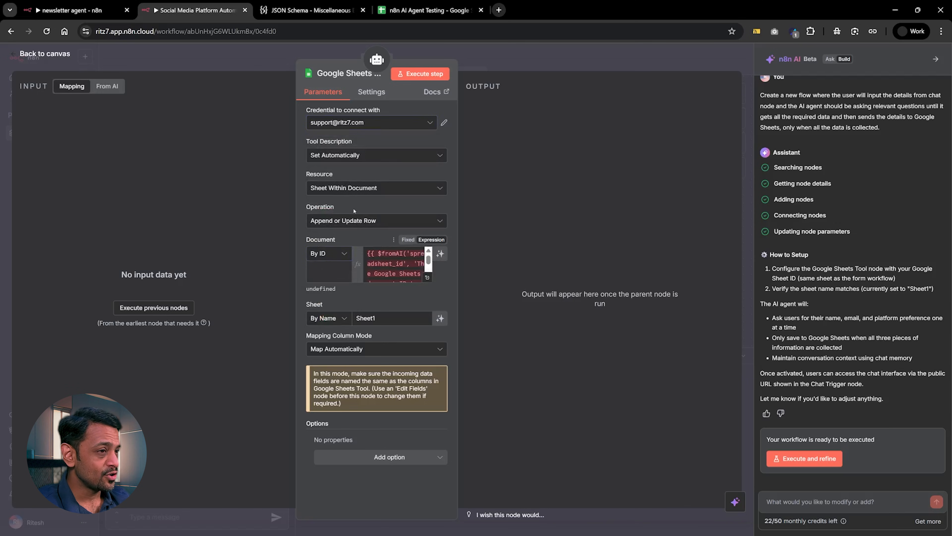
click(353, 189)
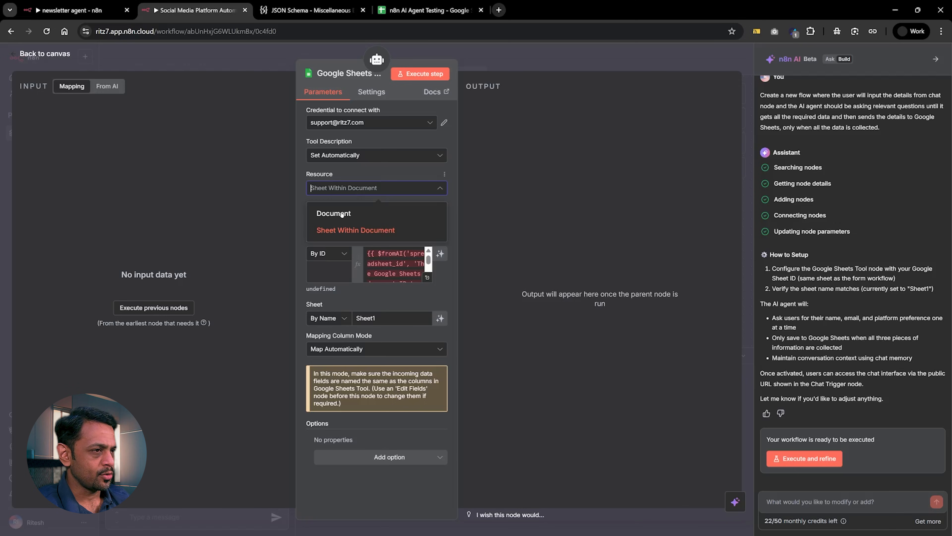
click(352, 175)
click(352, 156)
click(352, 156)
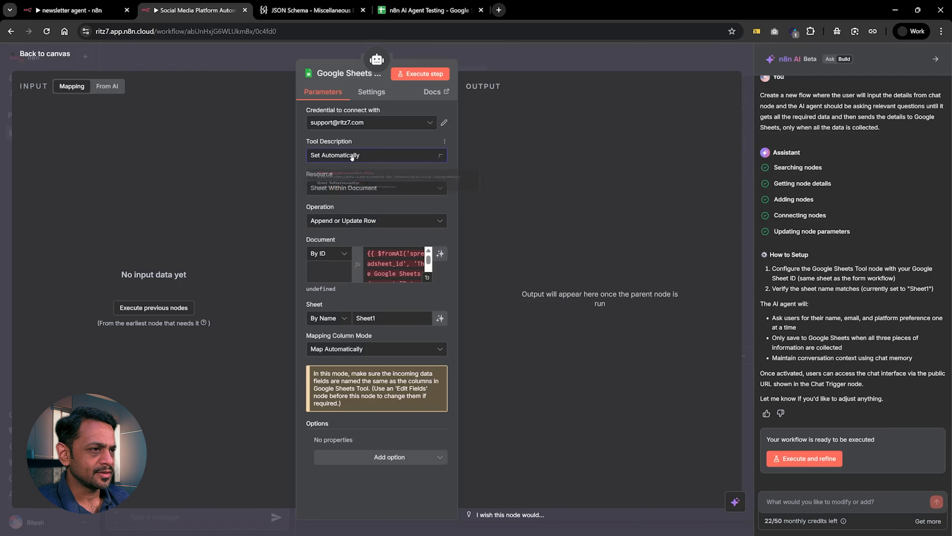
Switch the Google Sheets Tool node's resource to Document and back to Sheet Within Document.
click(343, 192)
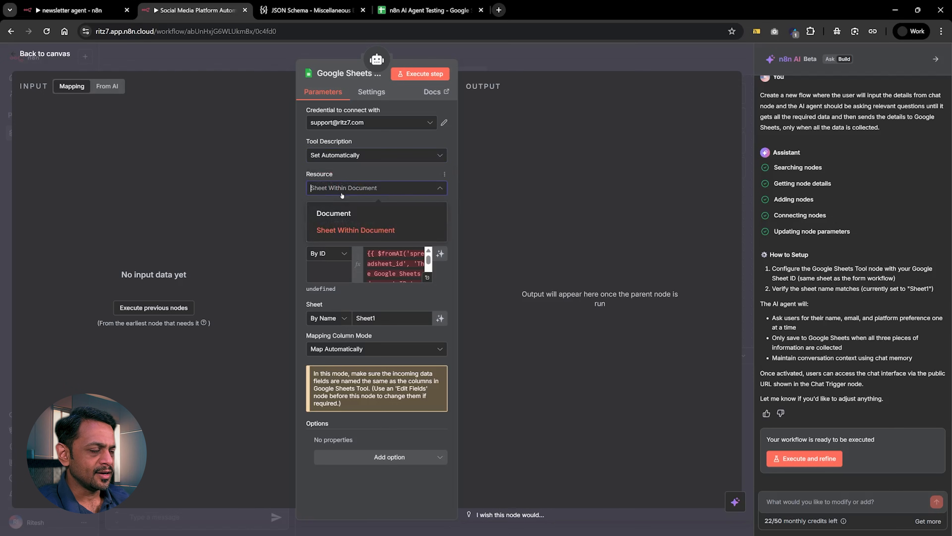
click(335, 213)
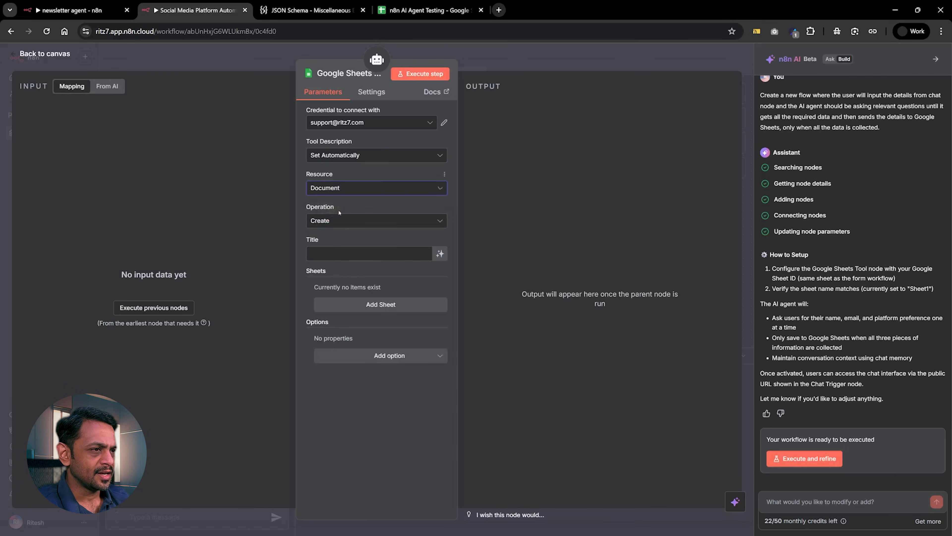
click(328, 221)
click(330, 187)
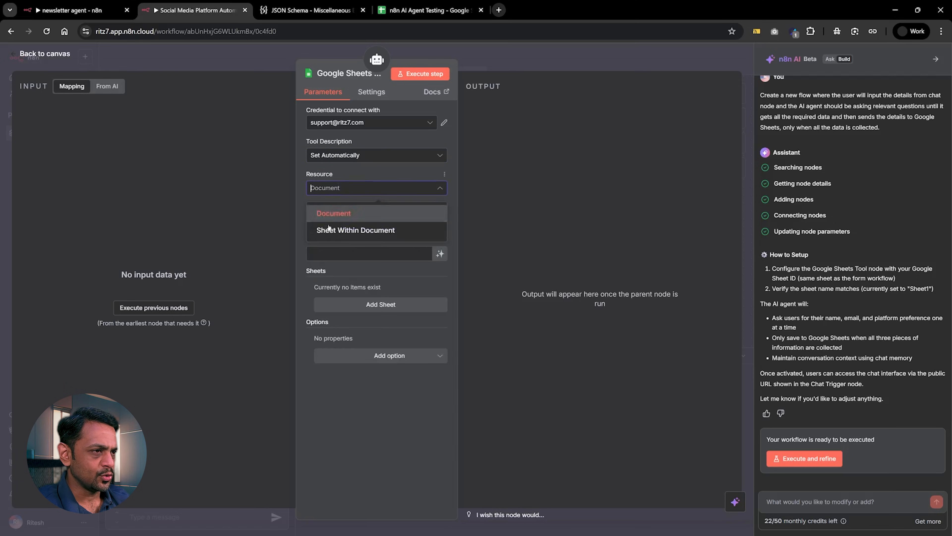
click(332, 228)
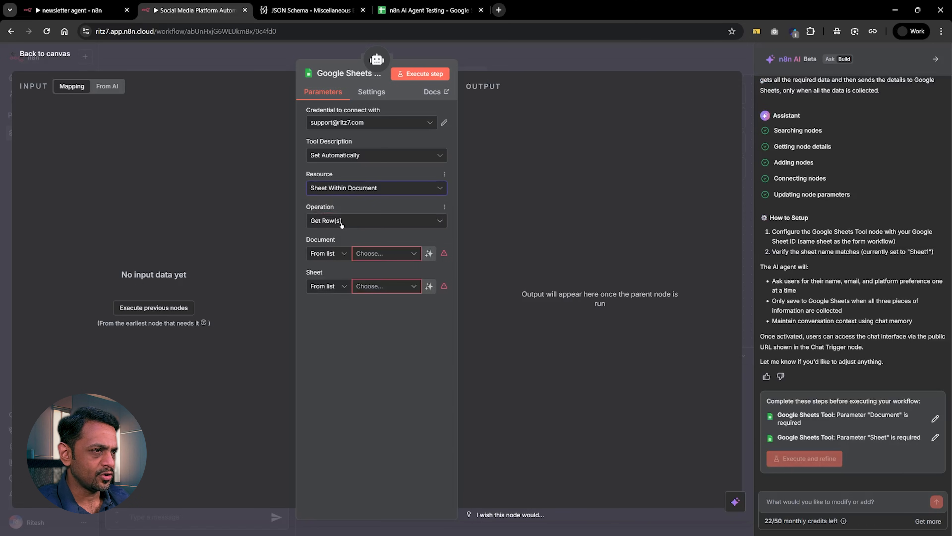
click(340, 222)
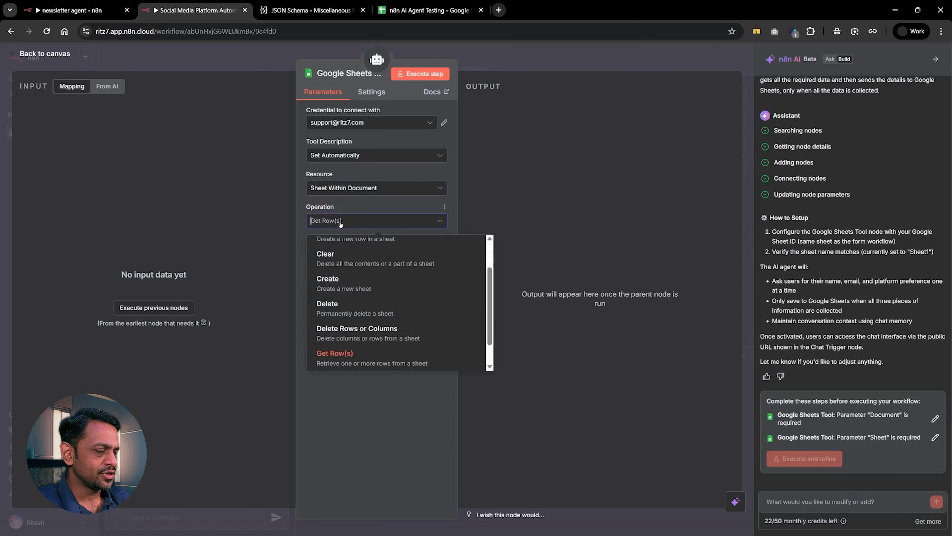
click(363, 207)
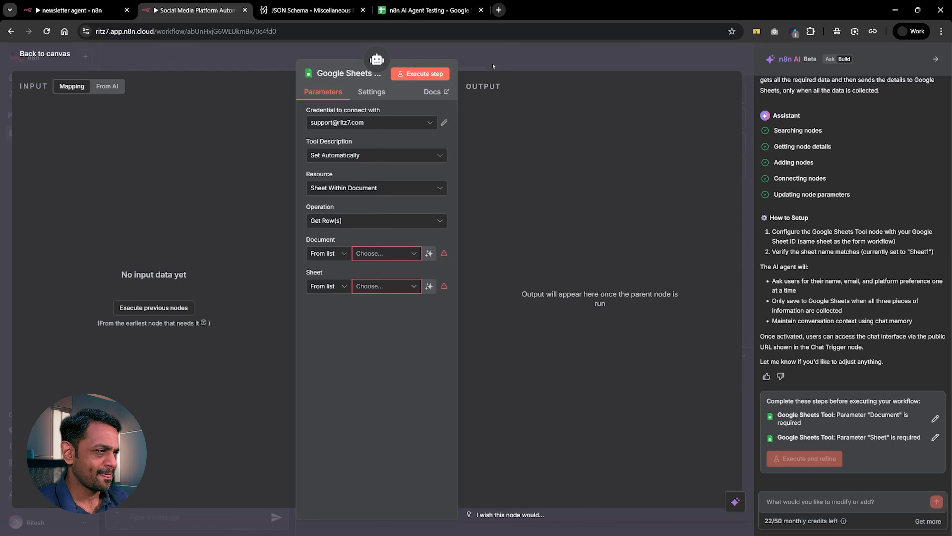
click(336, 219)
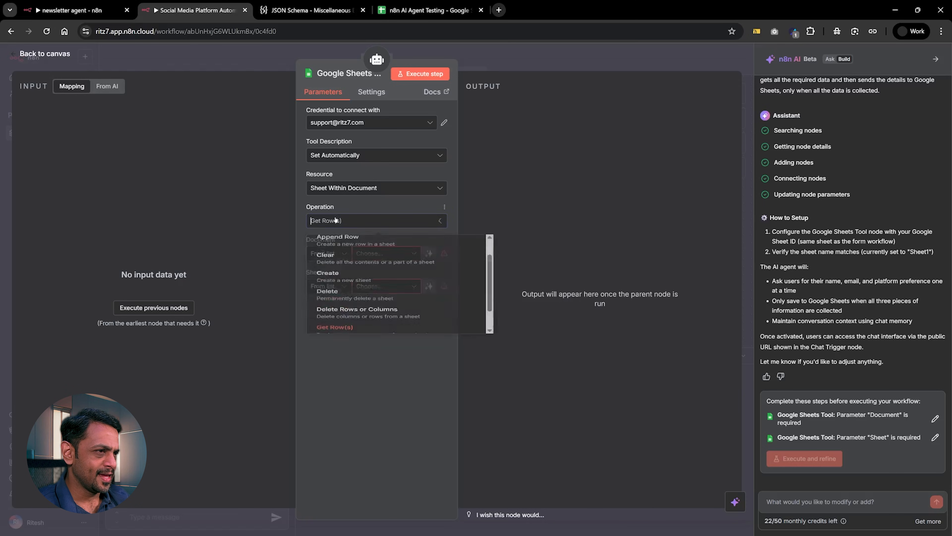
scroll(336, 305, up, 2)
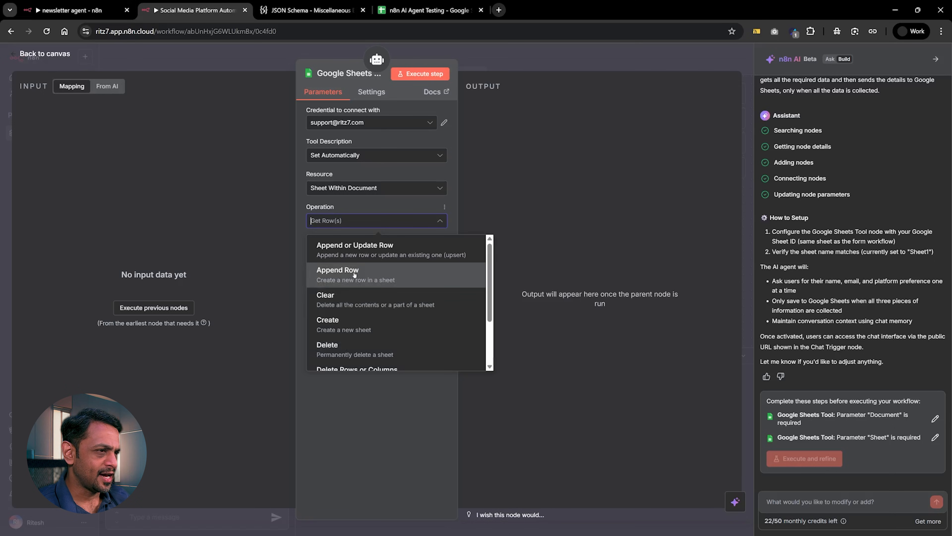
click(382, 210)
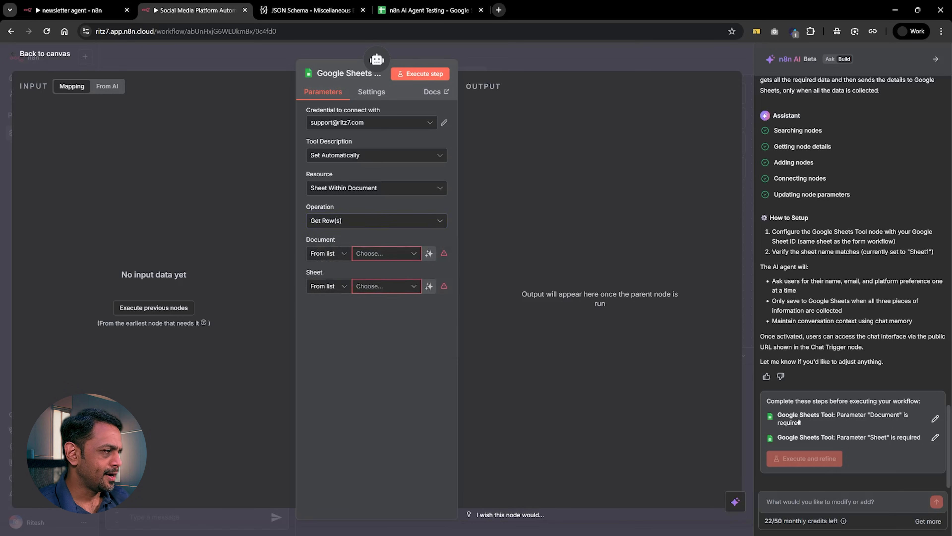
Begin a new AI builder message with "I messed up the Google Sheets tool".
click(830, 501)
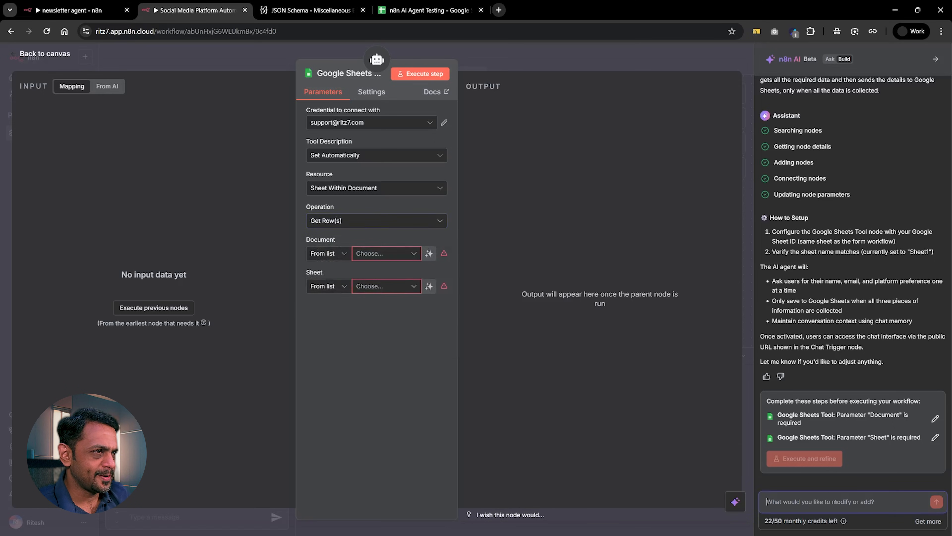
text(I ms)
text(e)
text(ss)
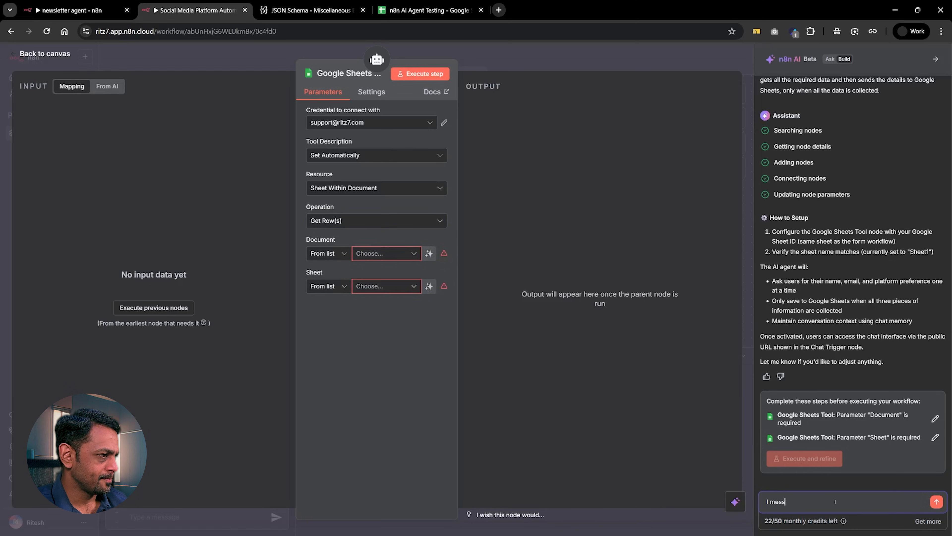
text(ed up the)
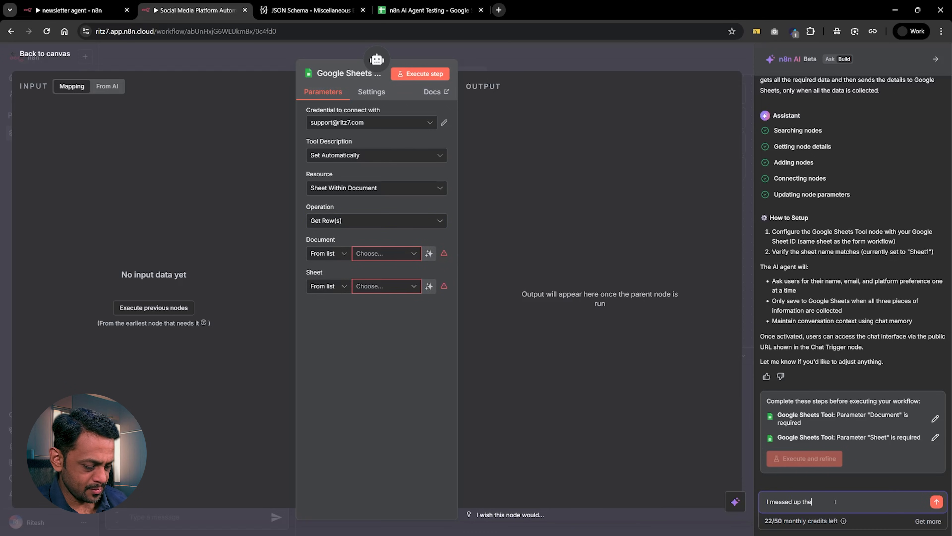
text( Google Sheets tool)
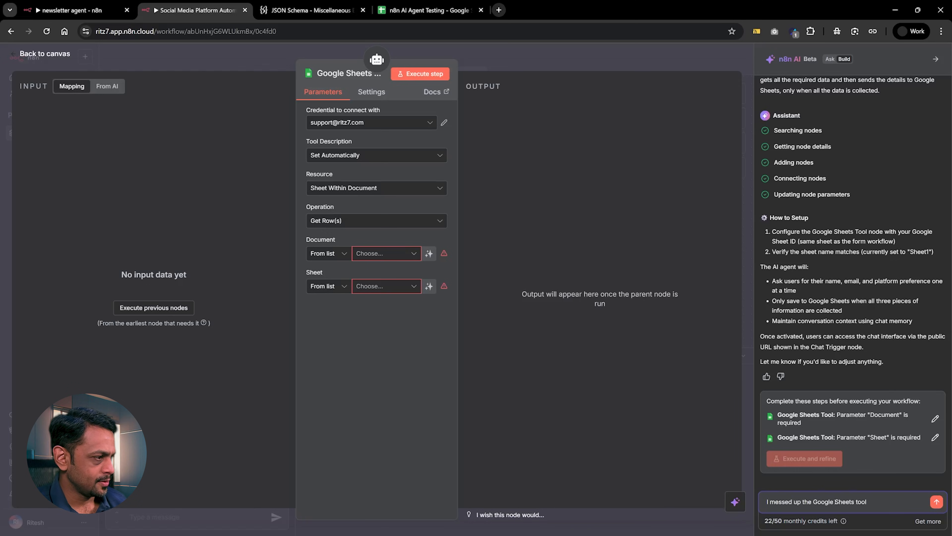
text(s. Could yo)
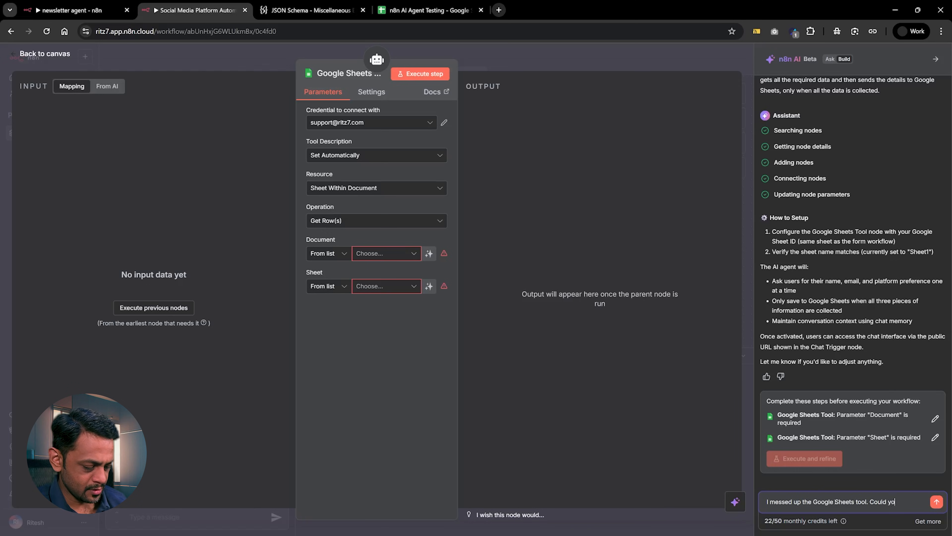
text(u please cor)
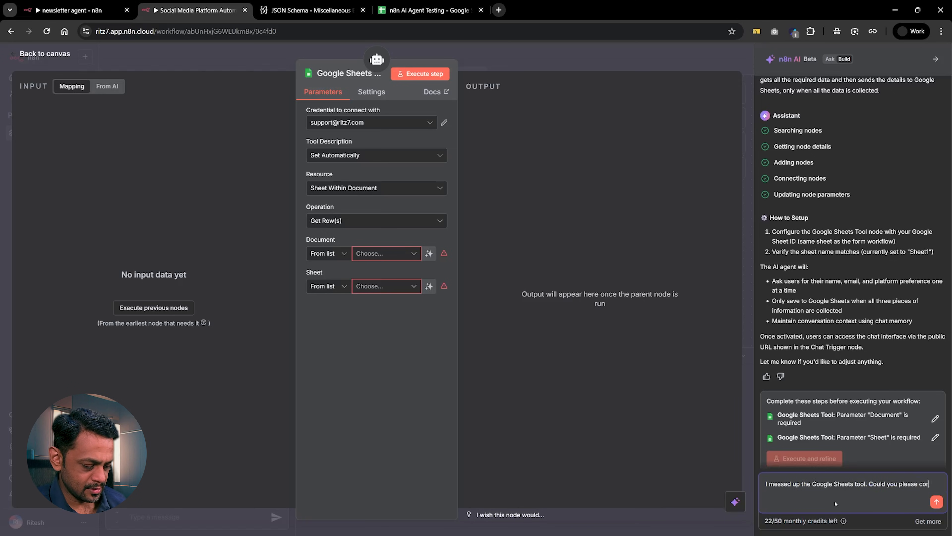
text(rect it to ap)
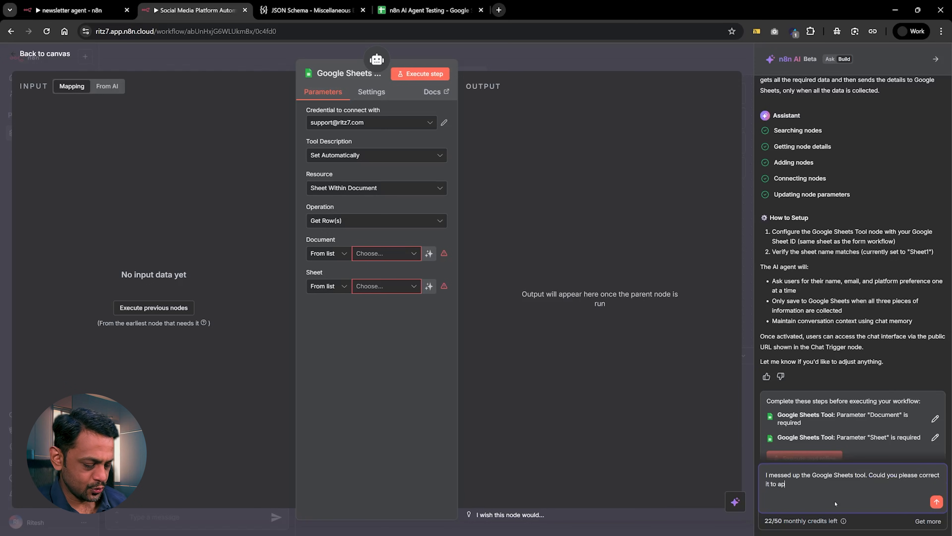
text(pend the o)
text( row in the Sheets?)
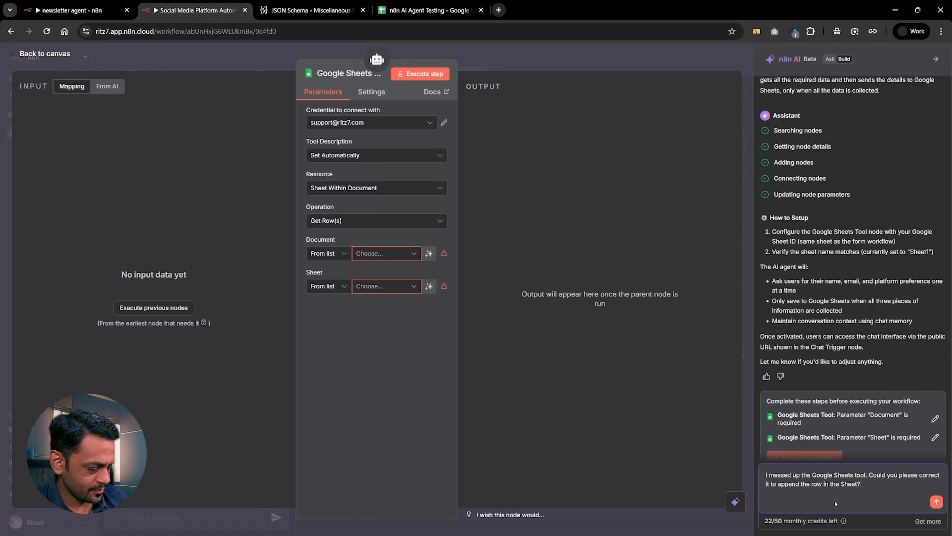
Reword "to append the row" in the message as "so that we can add new rows".
key(ctrl+Right)
key(ctrl+Right)
key(ctrl+Right)
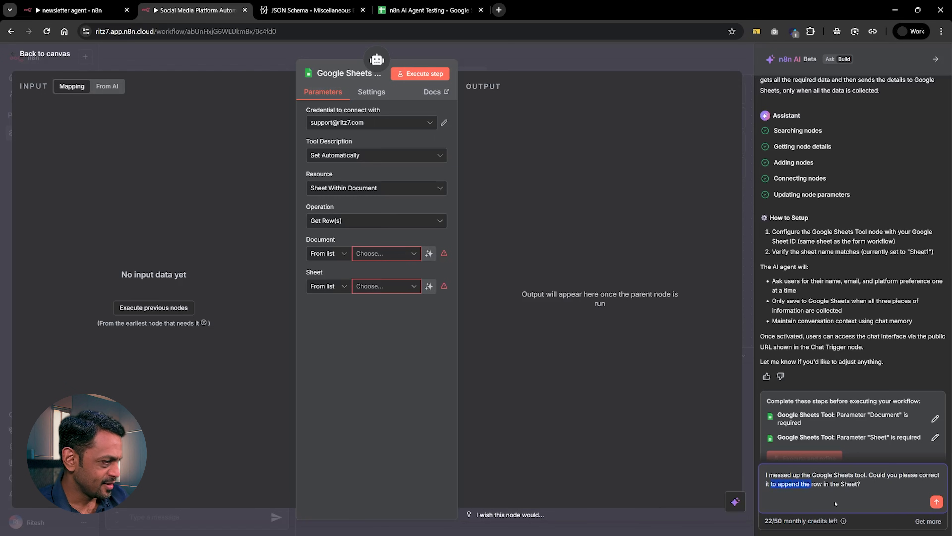
text(so that we can add new rows)
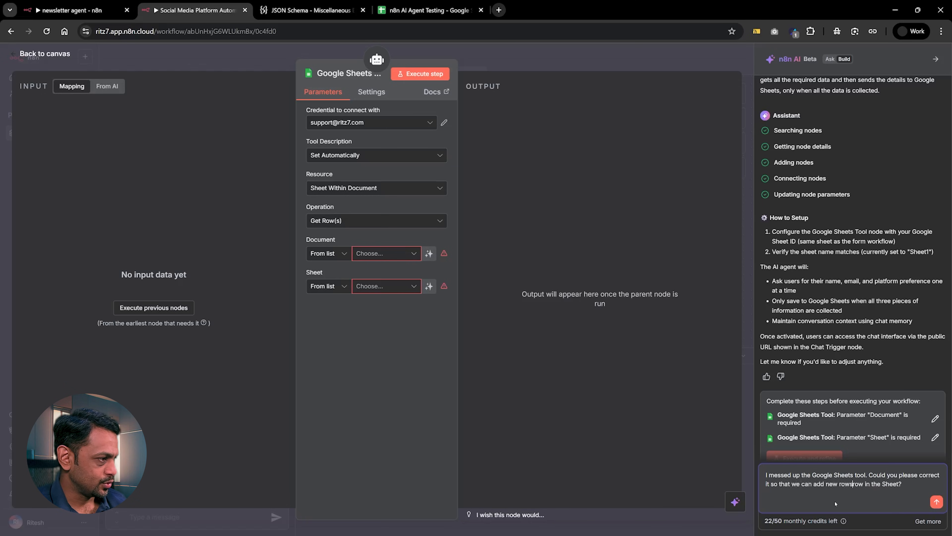
key(Delete)
key(Delete)
key(Delete)
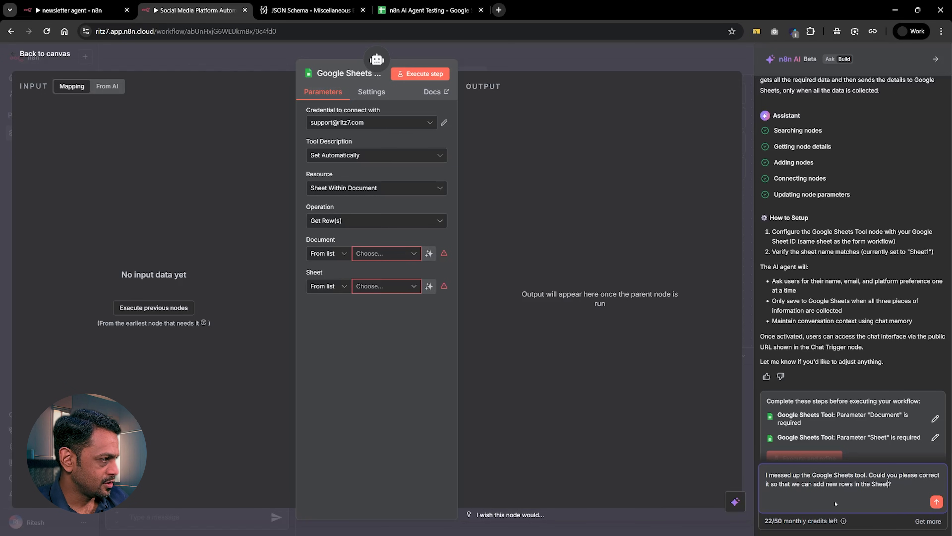
Add "for each new record with all three details" before the message's question mark and submit it.
text(for each new record)
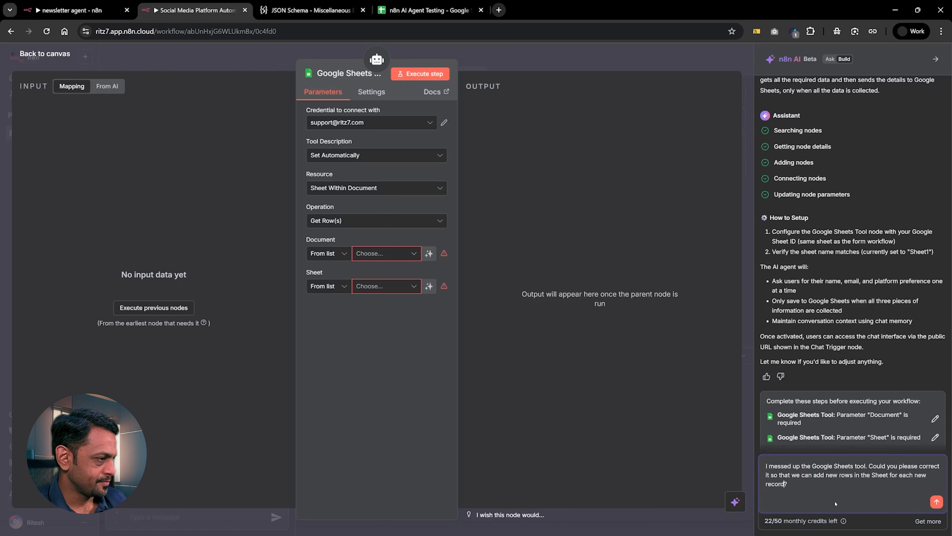
text( with all three details)
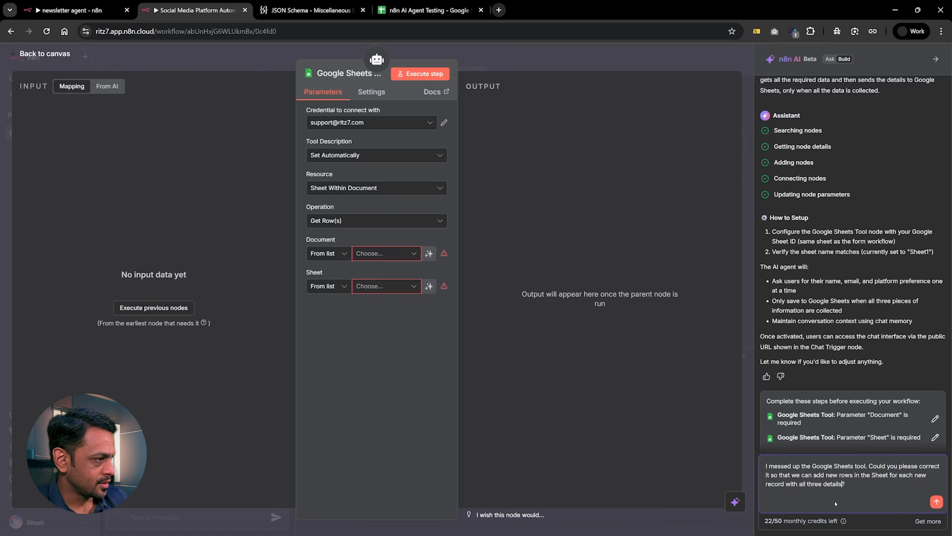
key(End)
key(shift+Return)
key(Return)
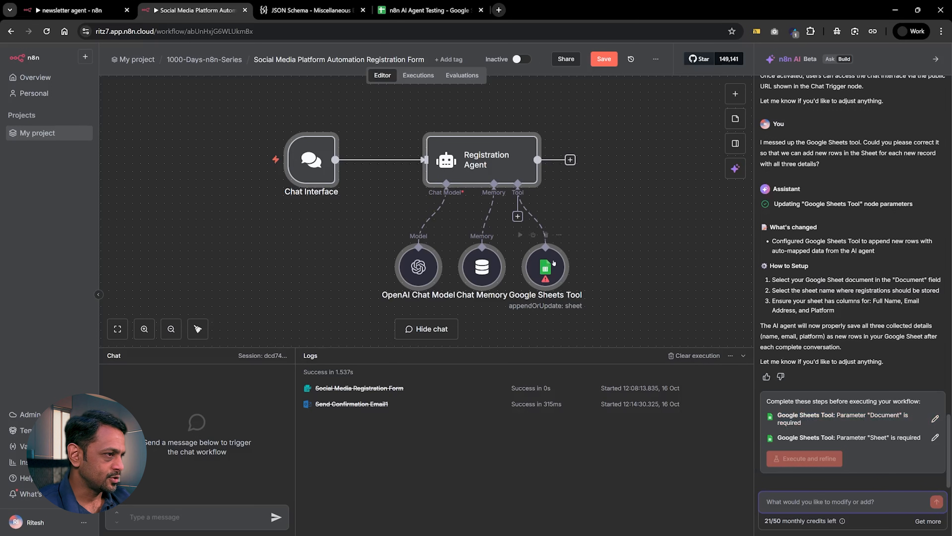
Set the Google Sheets Tool node's document to n8n AI Agent Testing and its sheet to Sheet1.
double_click(554, 262)
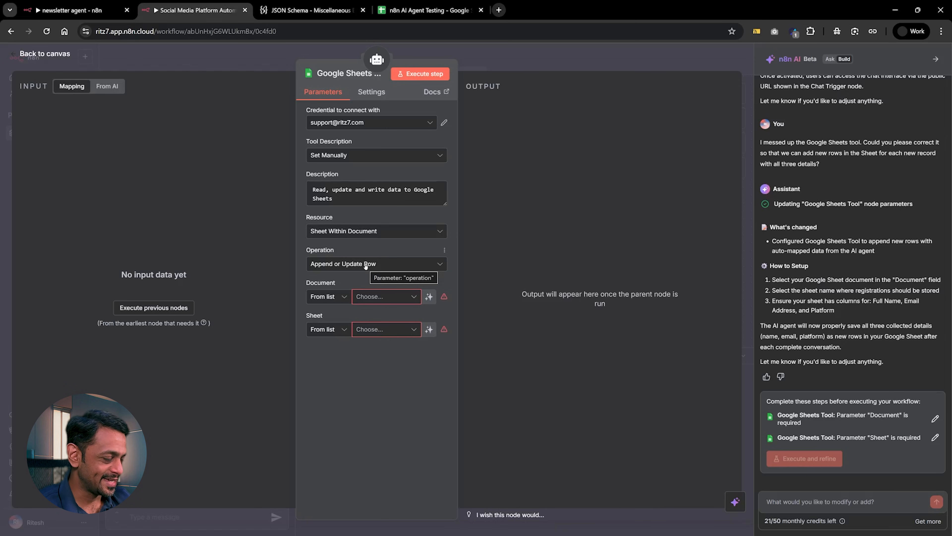
click(359, 297)
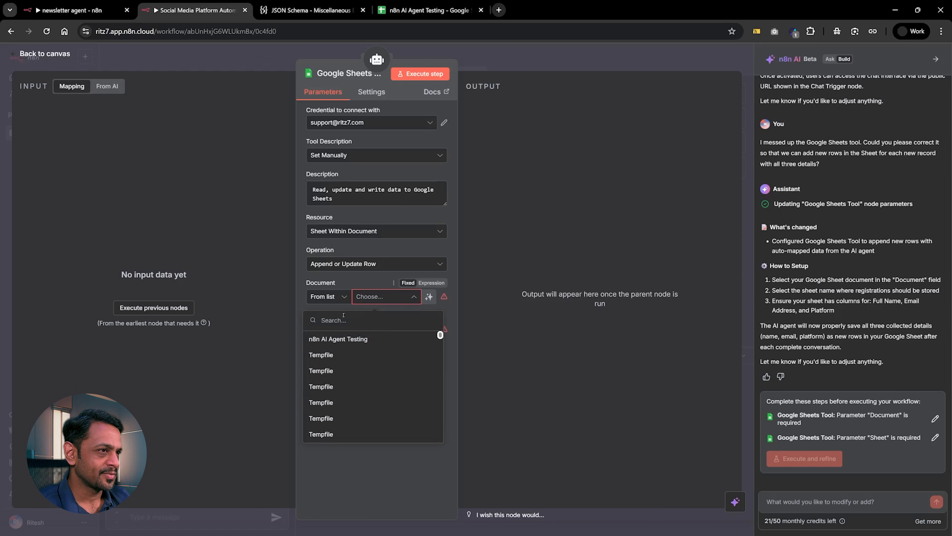
click(339, 339)
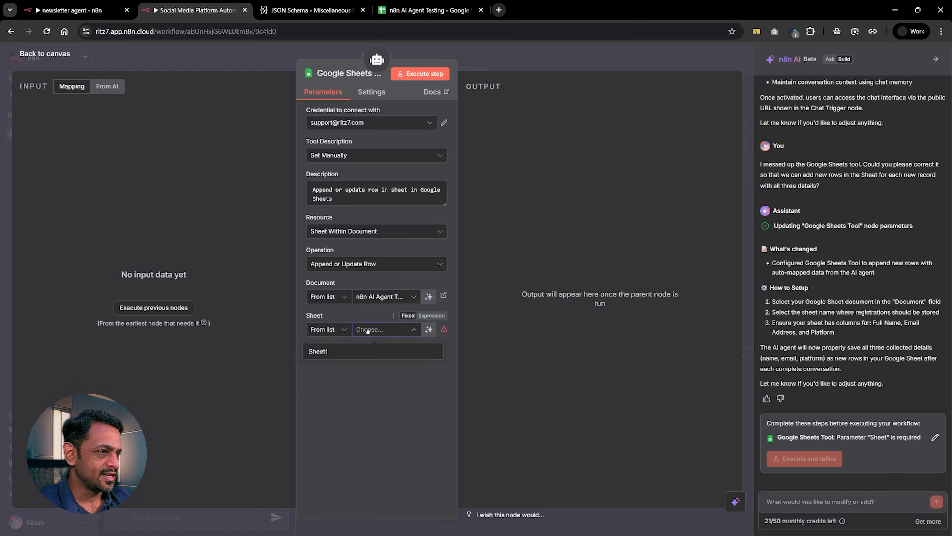
click(325, 348)
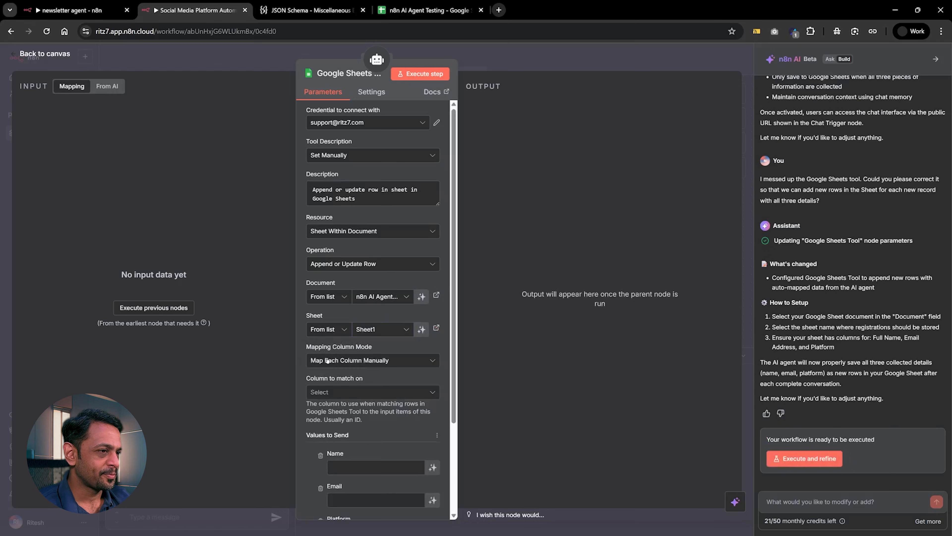
Start an AI builder message with "Since I will not be able to manually map the fields in Google Sheets tool could you set".
scroll(360, 452, down, 3)
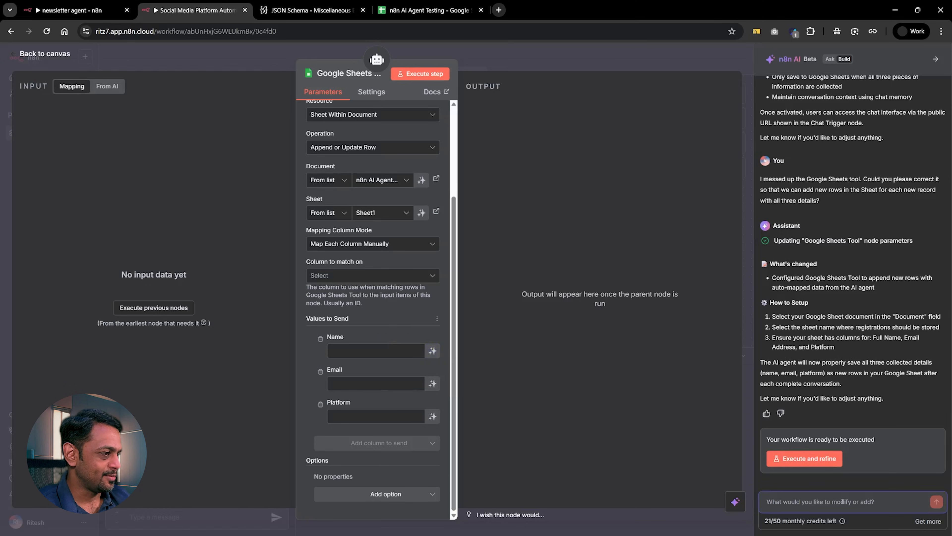
text(Sinc)
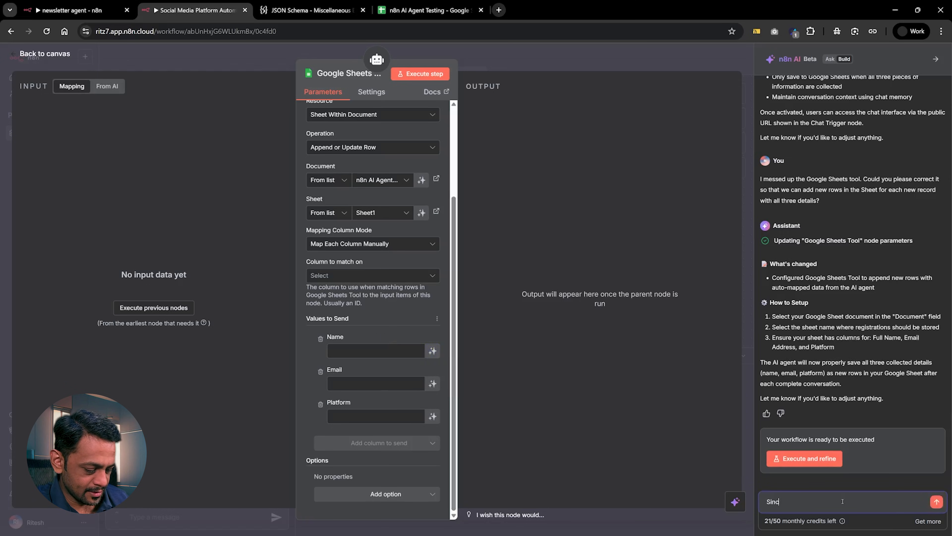
text(e I will not be able to manually m,ap)
key(BackSpace)
key(BackSpace)
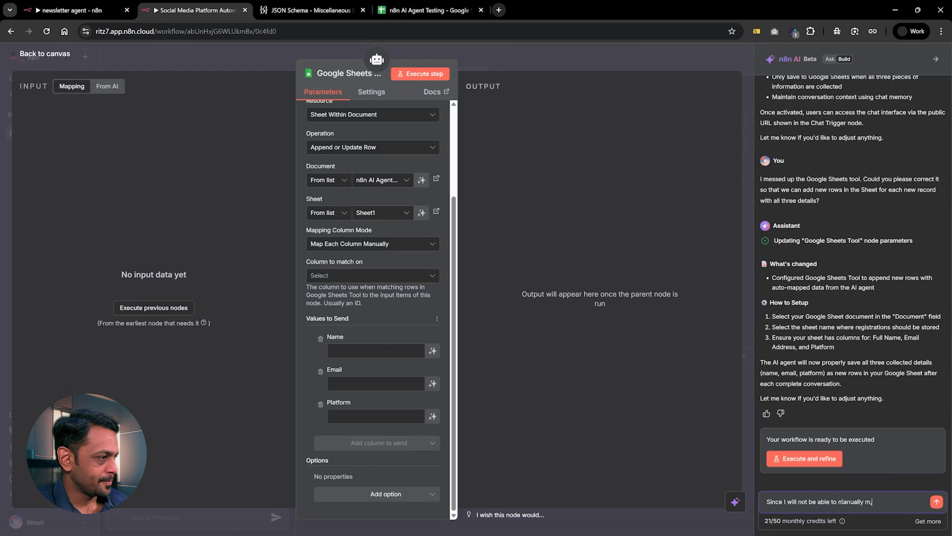
text(ap the fie)
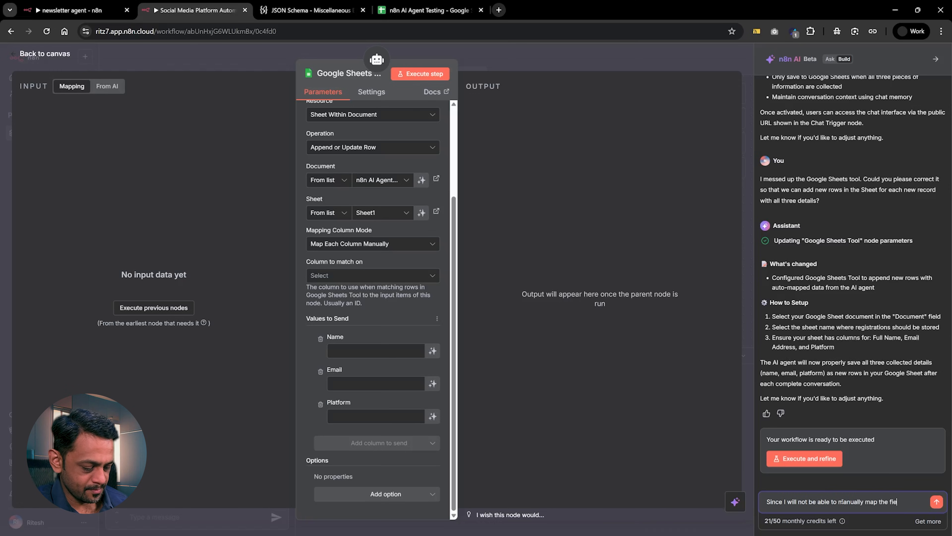
text(lds in G)
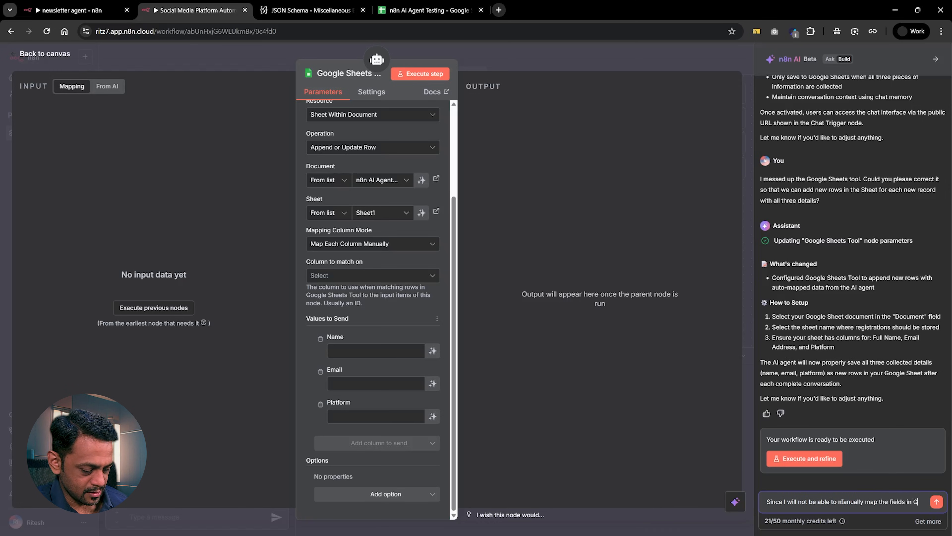
text(oogle Shee)
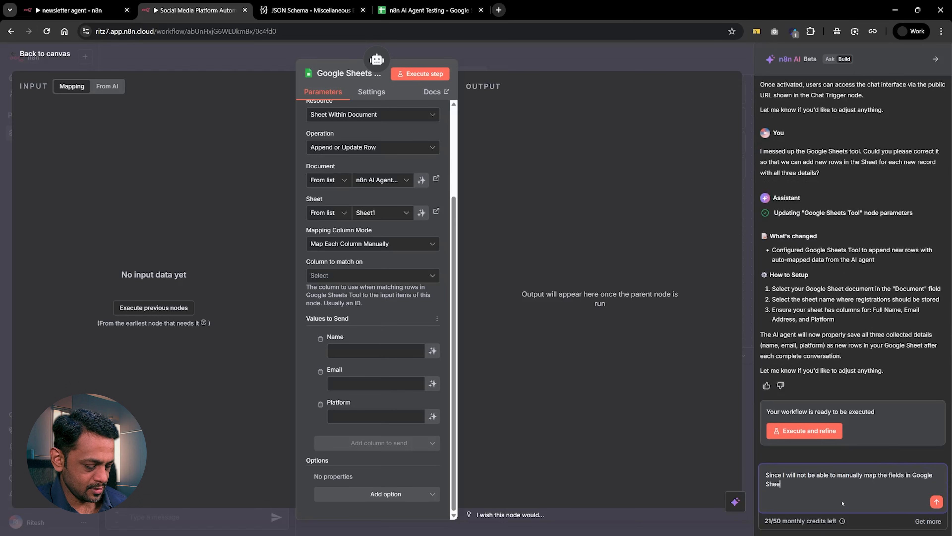
text(ts tool could you)
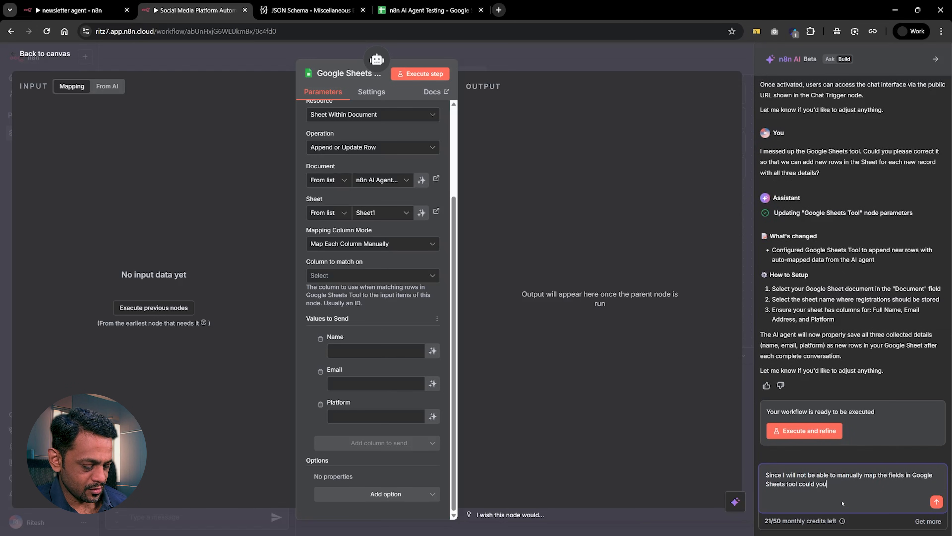
text( set this to be)
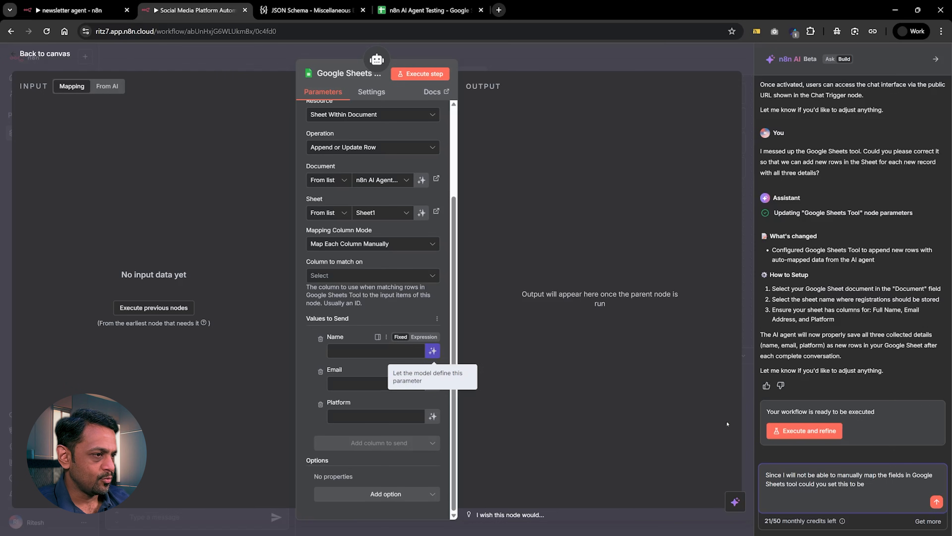
Complete the message with "this to be "Let the model define this parameter" for all three fields?" and submit it.
text(")
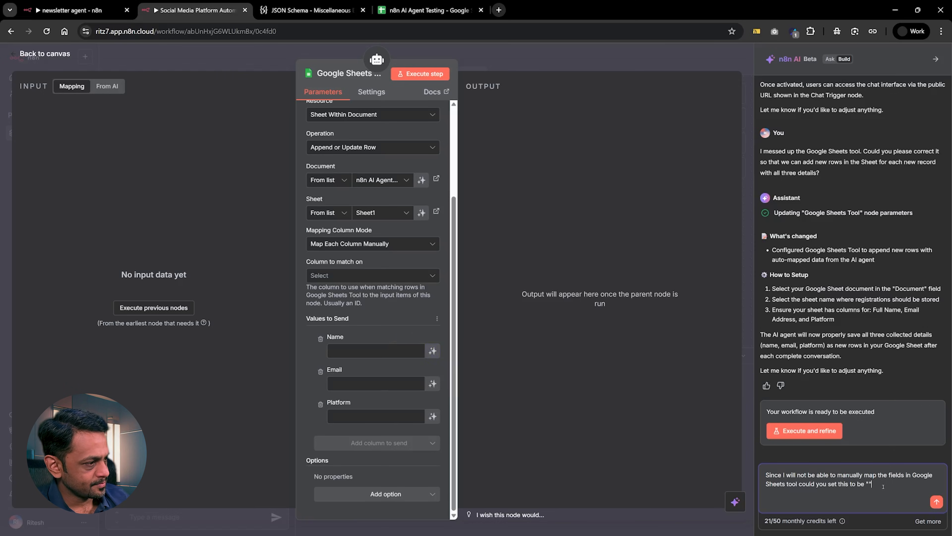
text(Let the model )
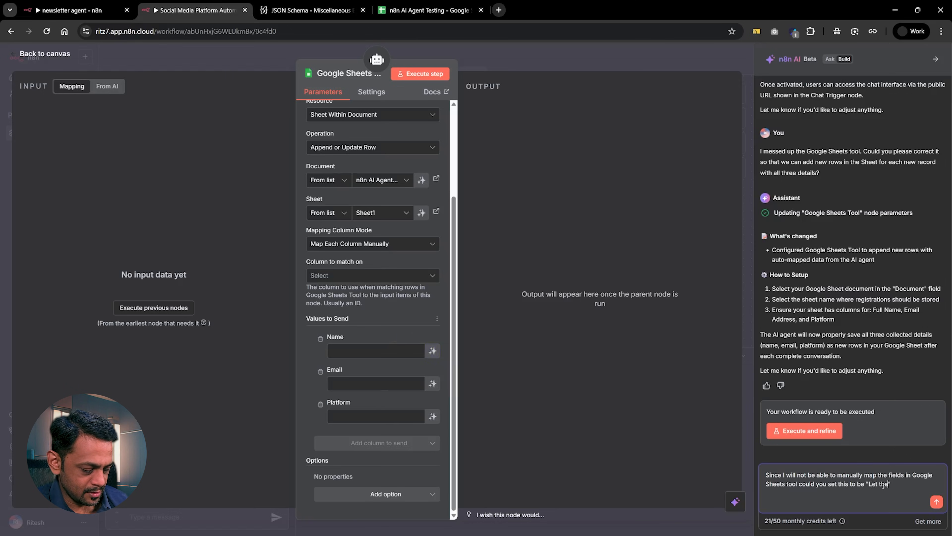
text(define this p)
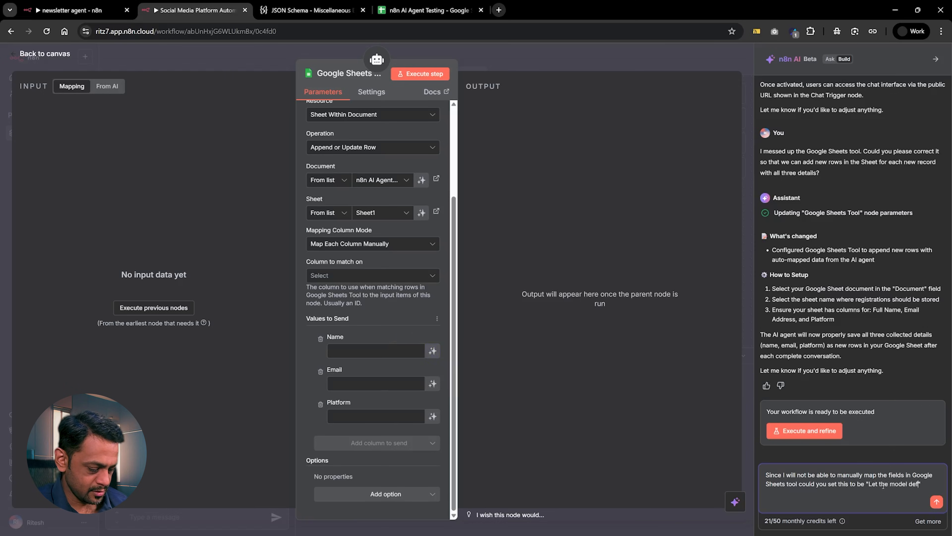
text(ara)
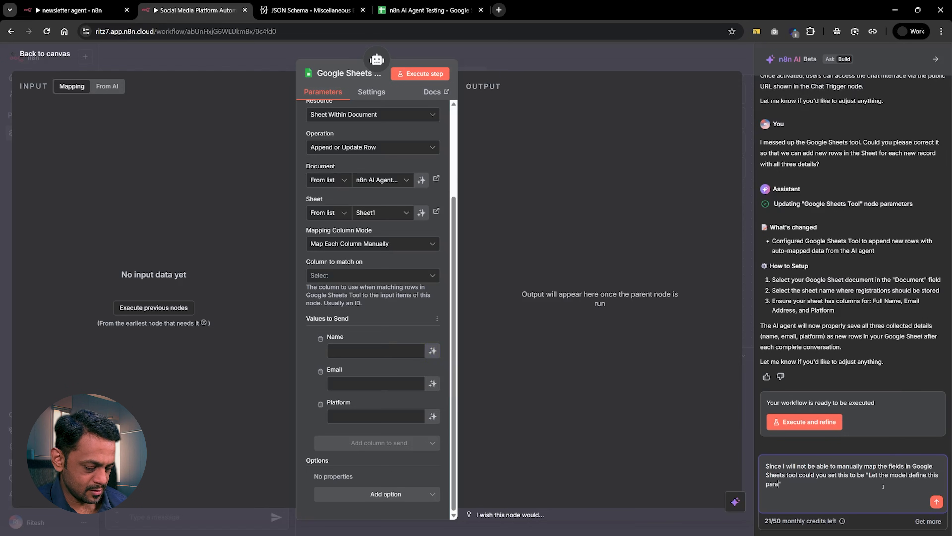
text(meter" for all three fields?)
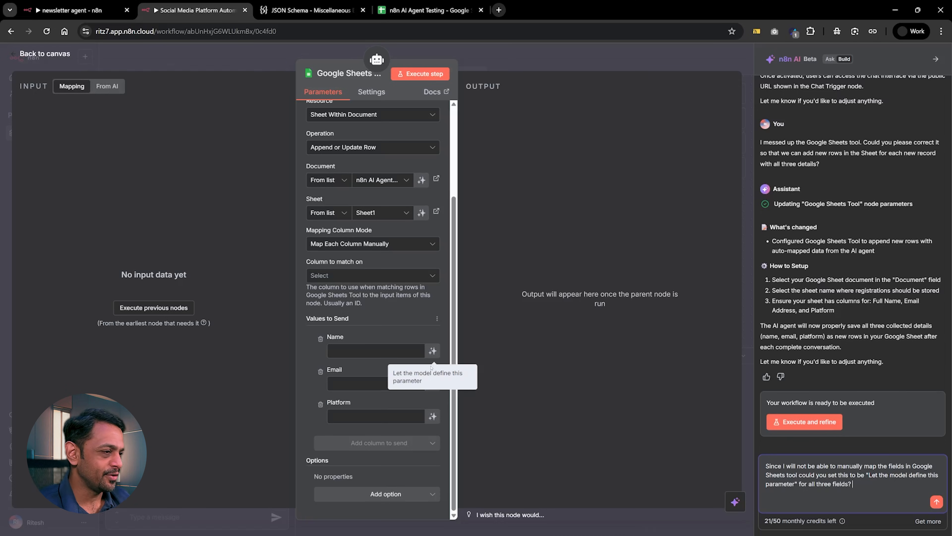
key(Return)
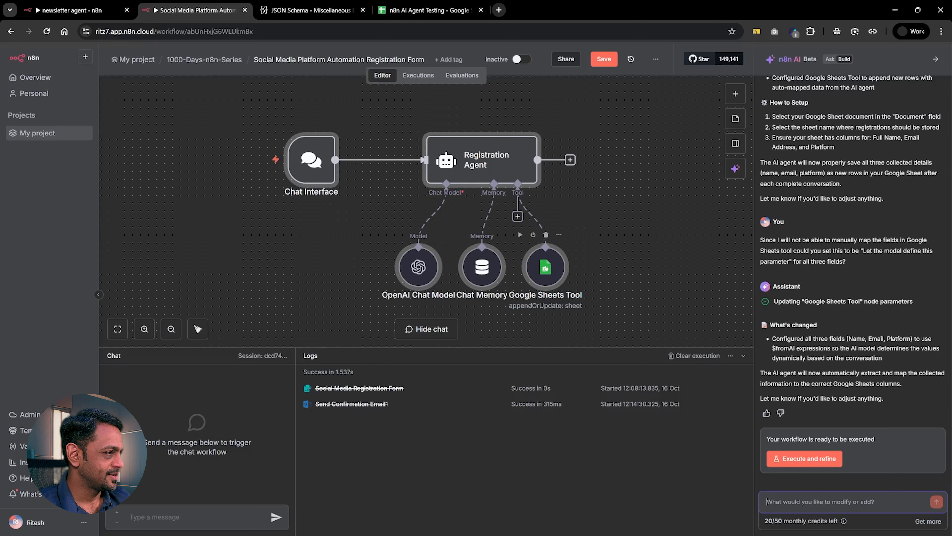
In the Google Sheets Tool node, let the model define the Name, Email and Platform values to send.
double_click(546, 267)
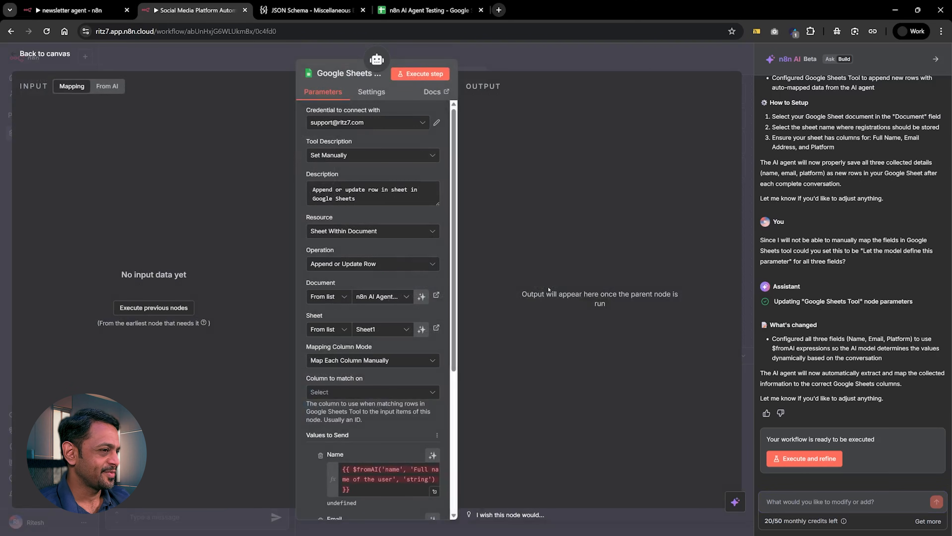
scroll(377, 340, down, 4)
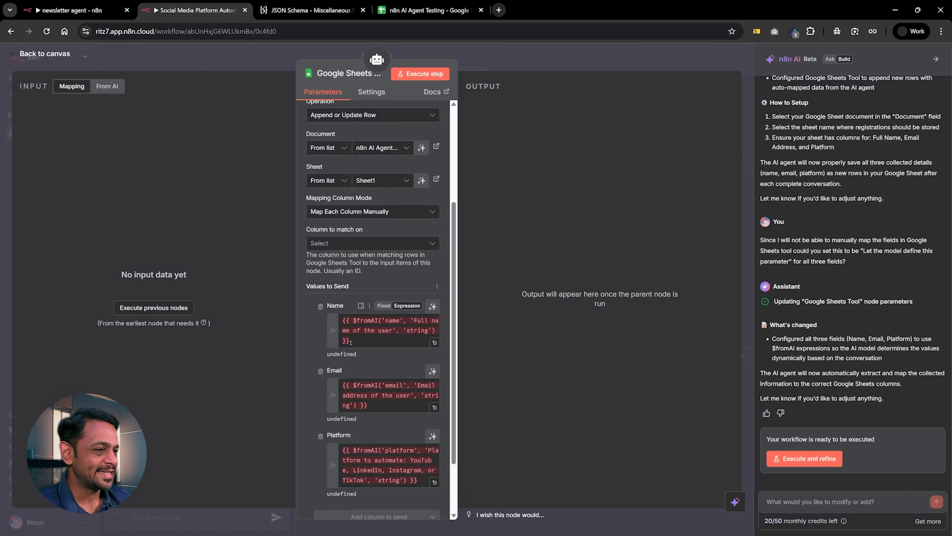
drag(351, 341, 335, 320)
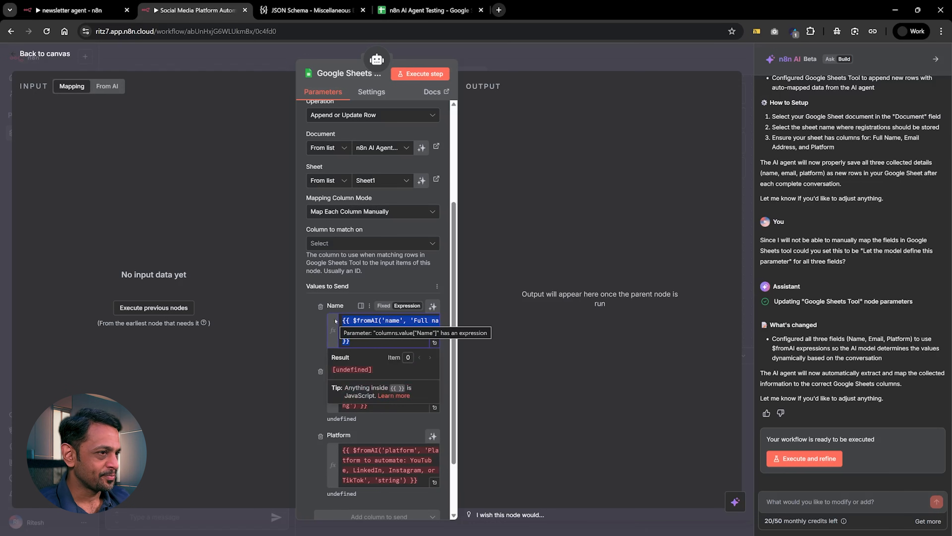
click(310, 319)
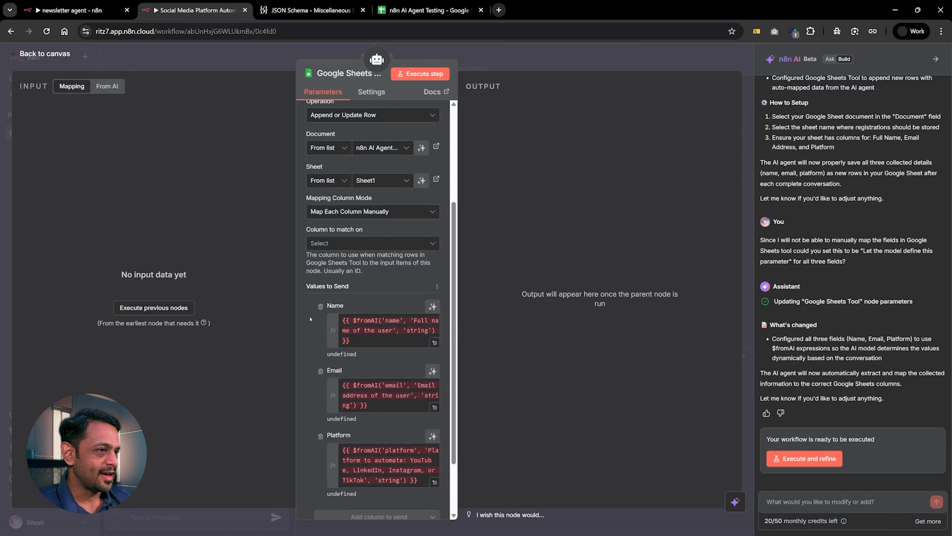
click(433, 306)
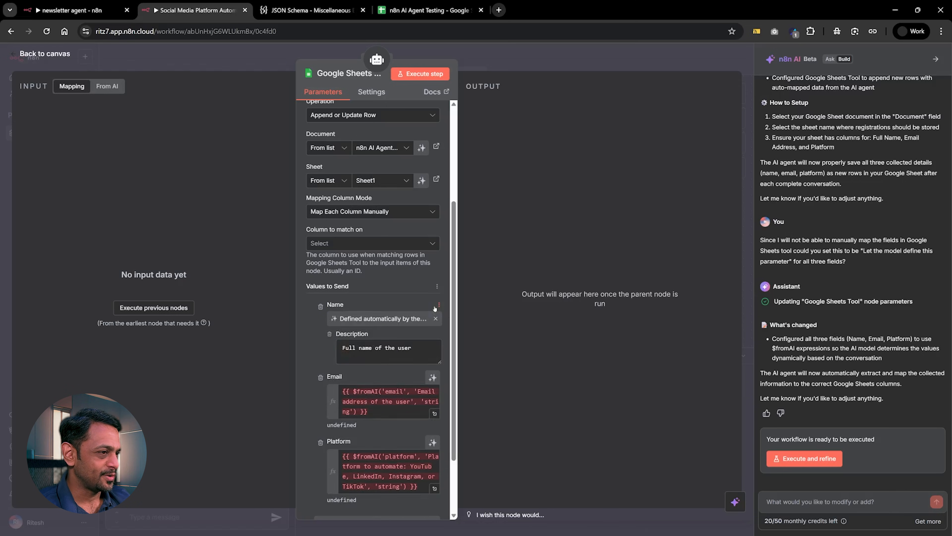
click(433, 377)
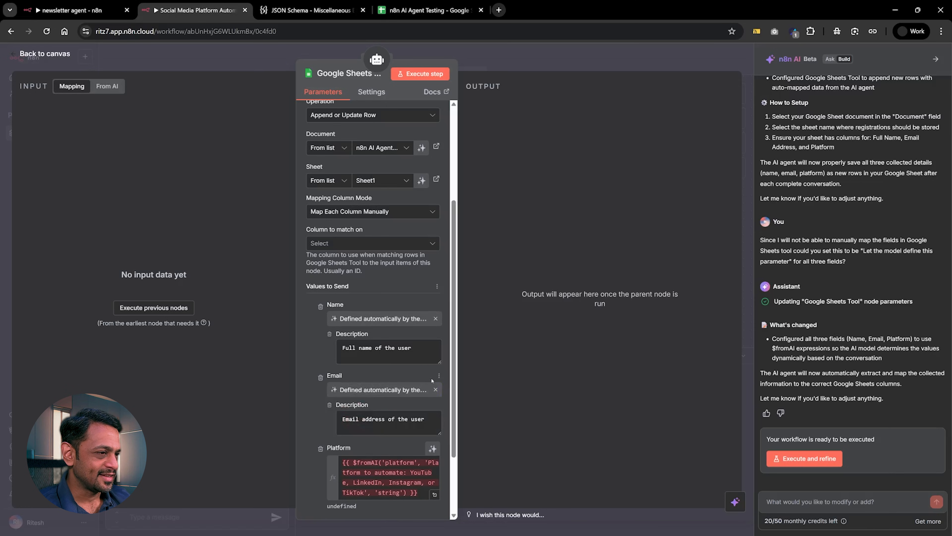
click(432, 449)
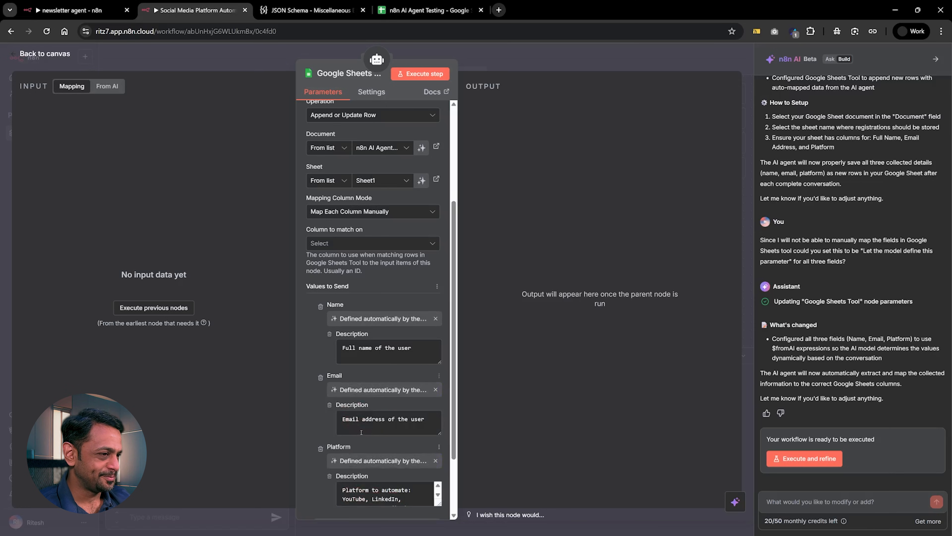
scroll(361, 432, down, 2)
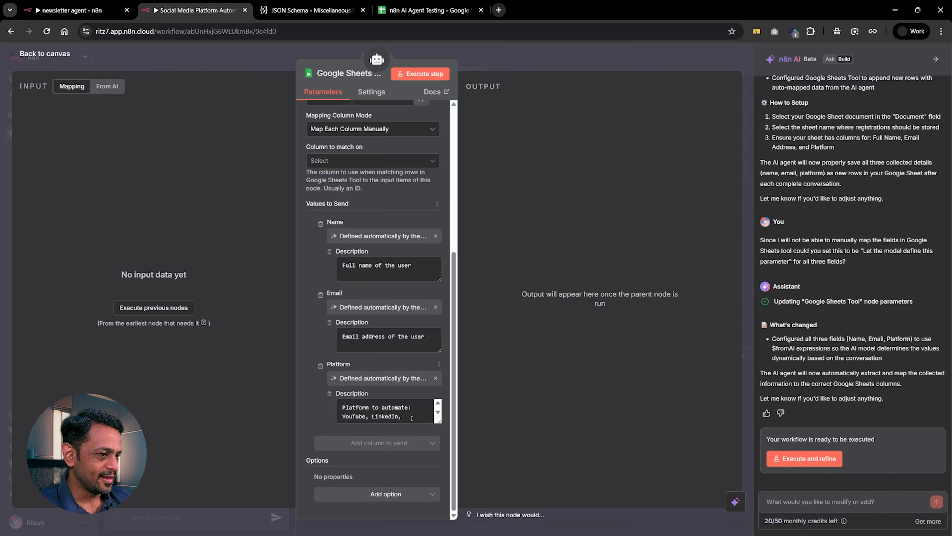
Set the Google Sheets Tool node's operation to Append Row and return to the canvas.
scroll(354, 267, up, 2)
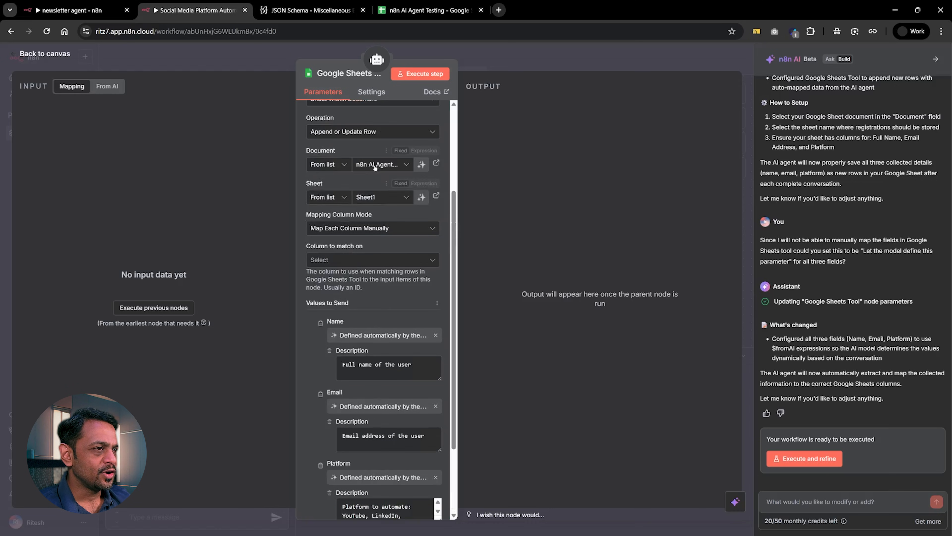
click(345, 131)
click(342, 182)
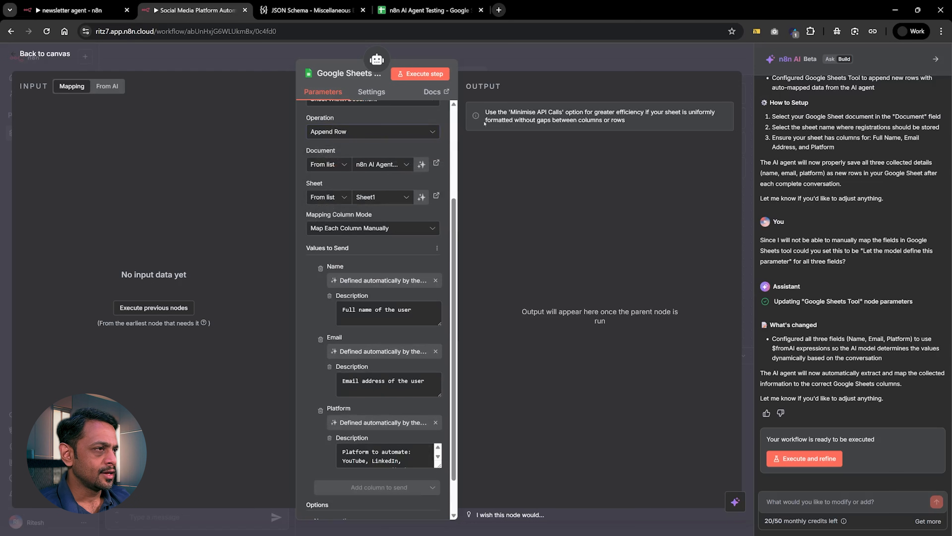
click(494, 62)
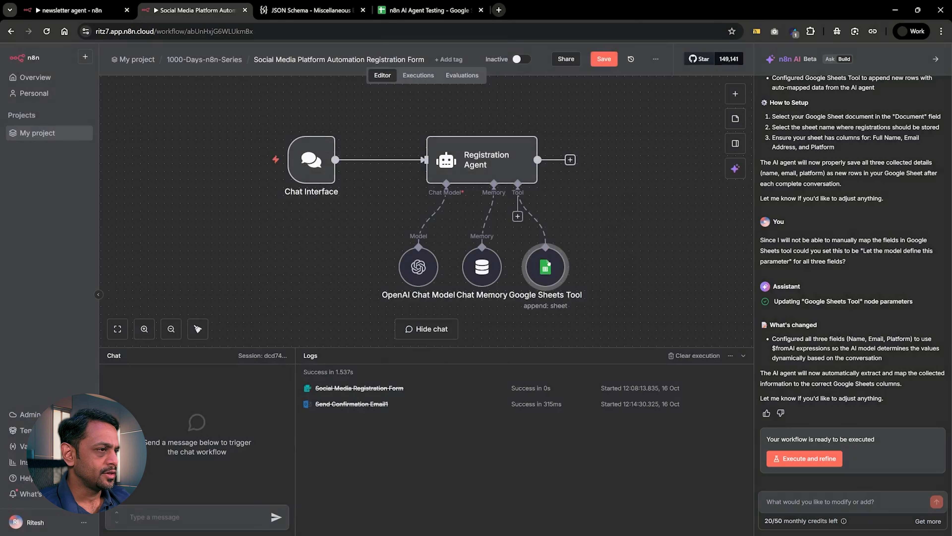
Switch the Registration Agent node's System Message to Expression mode and open it in the expanded editor.
double_click(494, 169)
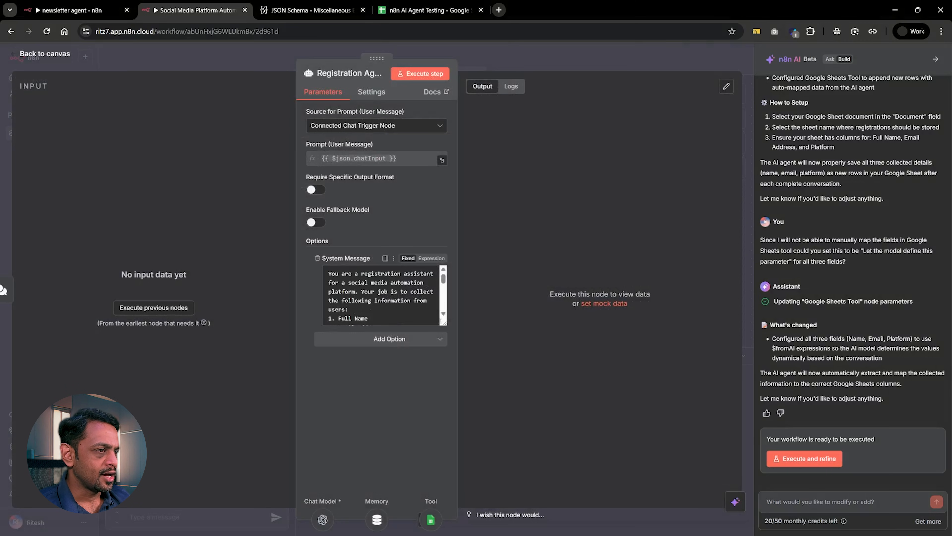
click(425, 258)
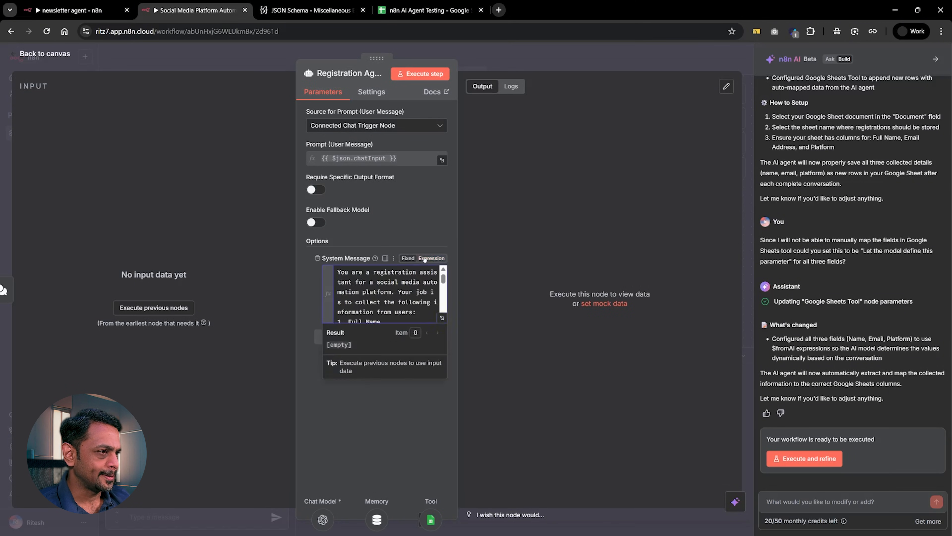
click(442, 317)
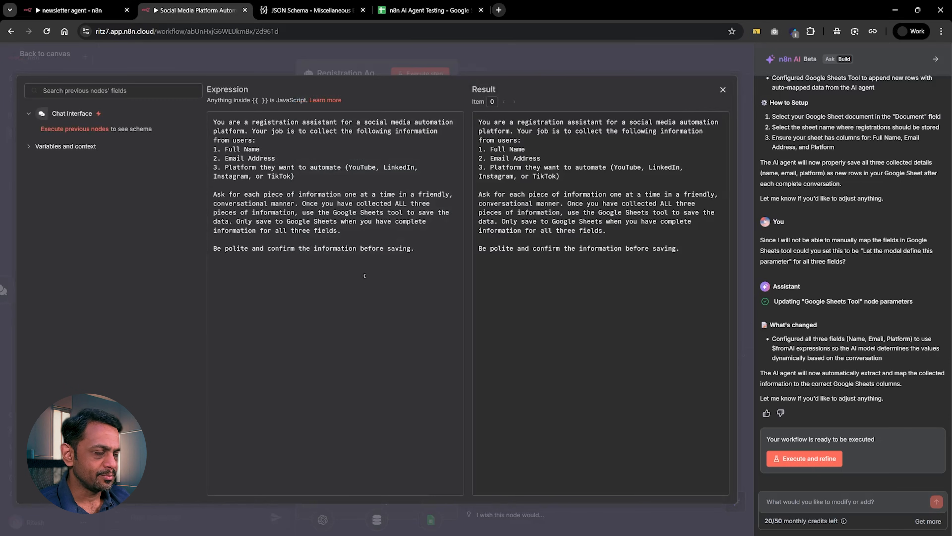
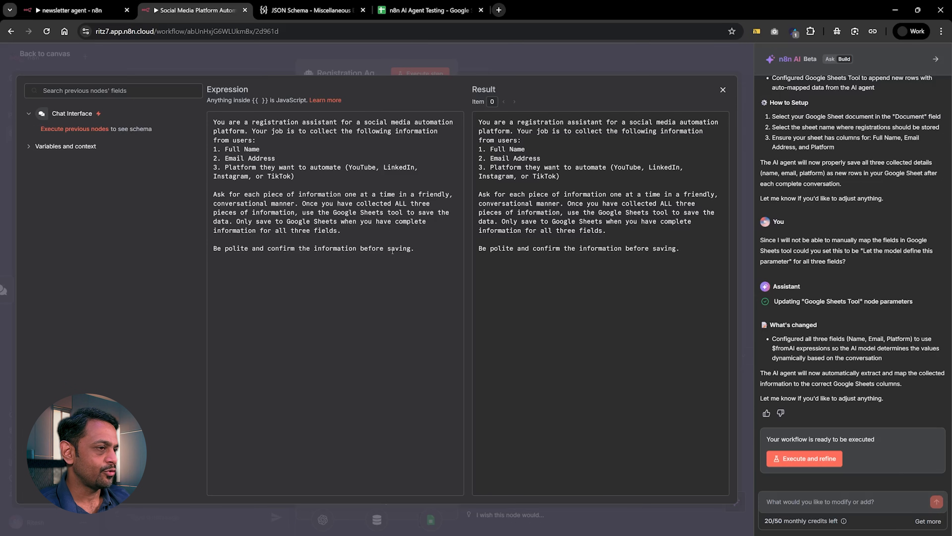
Close the Registration Agent node and set the OpenAI Chat Model node's credential to OpenAi account 3 and its model to gpt-4o.
click(410, 62)
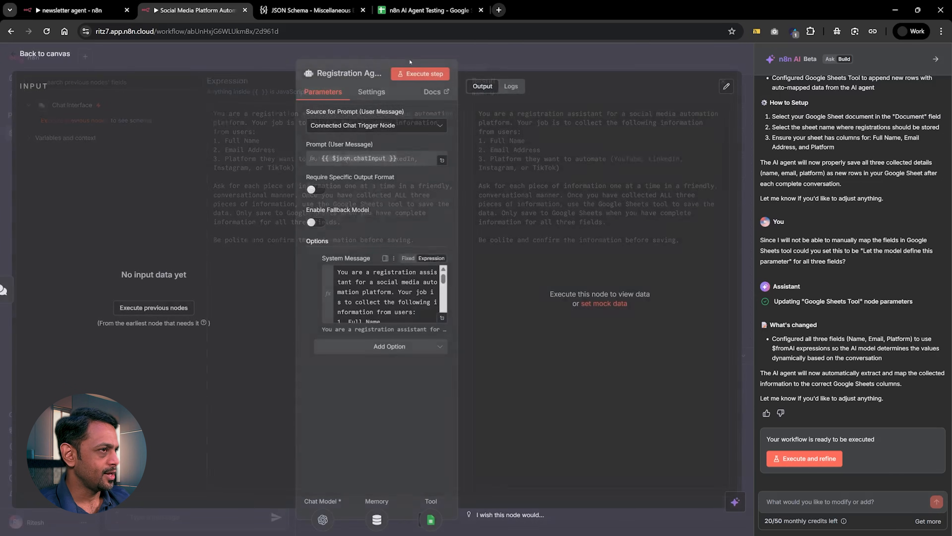
click(515, 54)
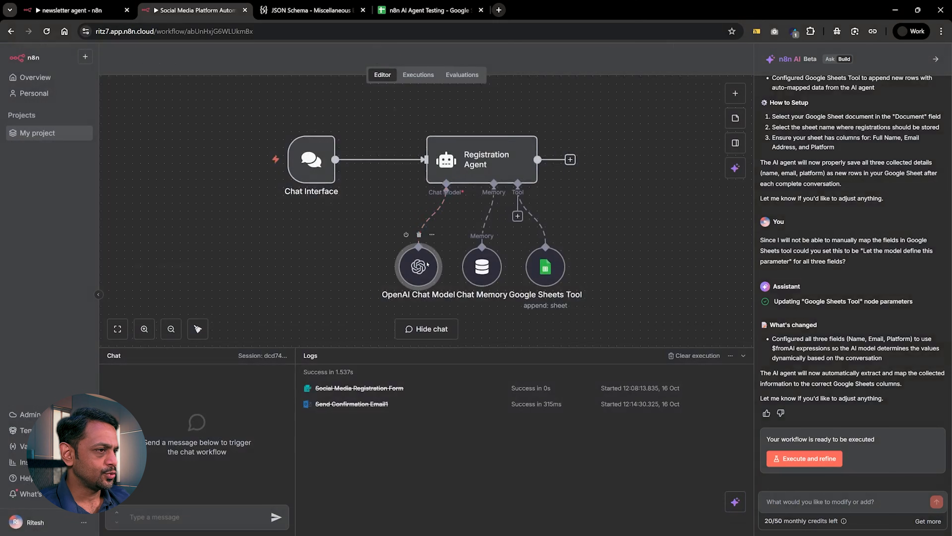
double_click(427, 264)
click(359, 121)
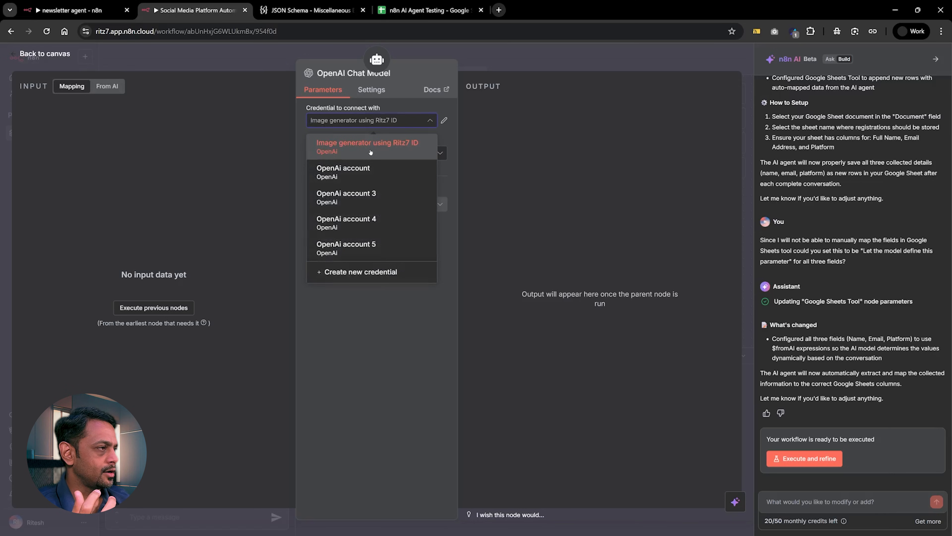
click(363, 198)
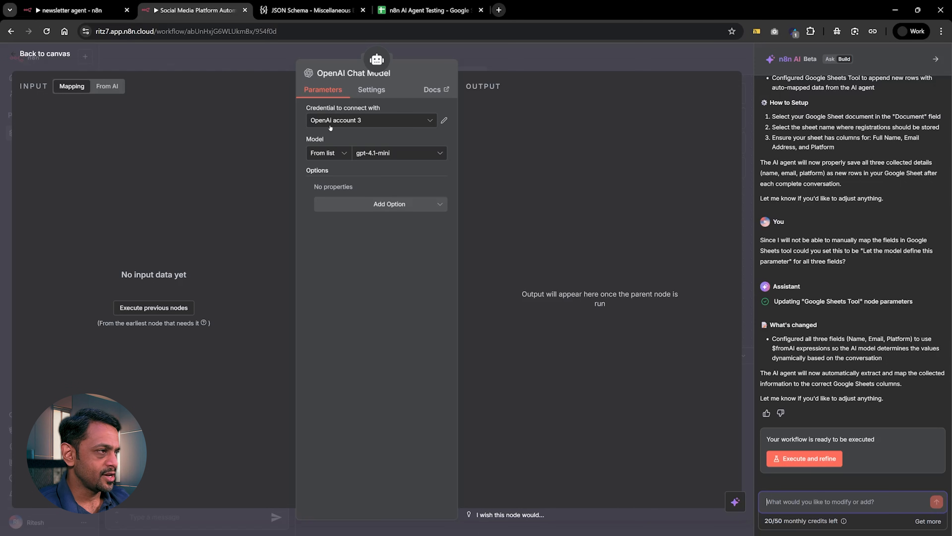
click(366, 153)
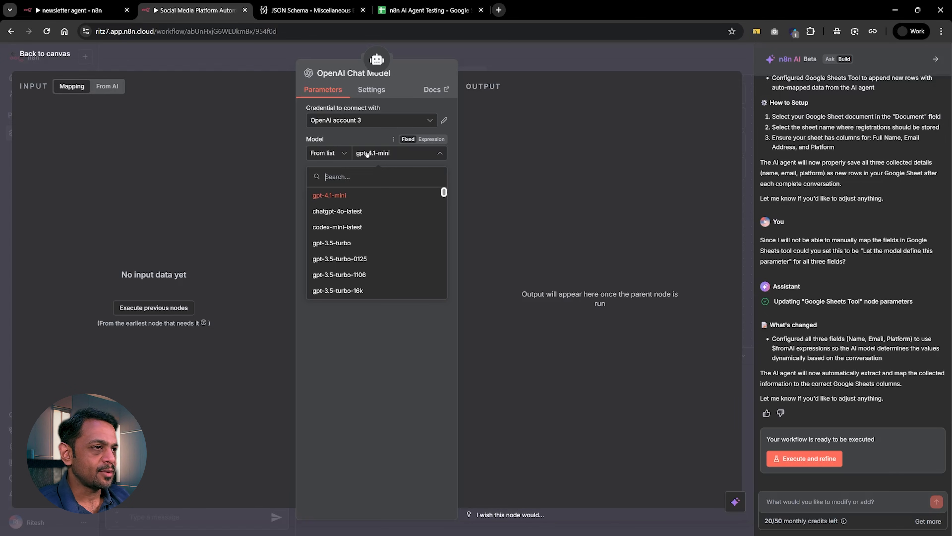
text(4o)
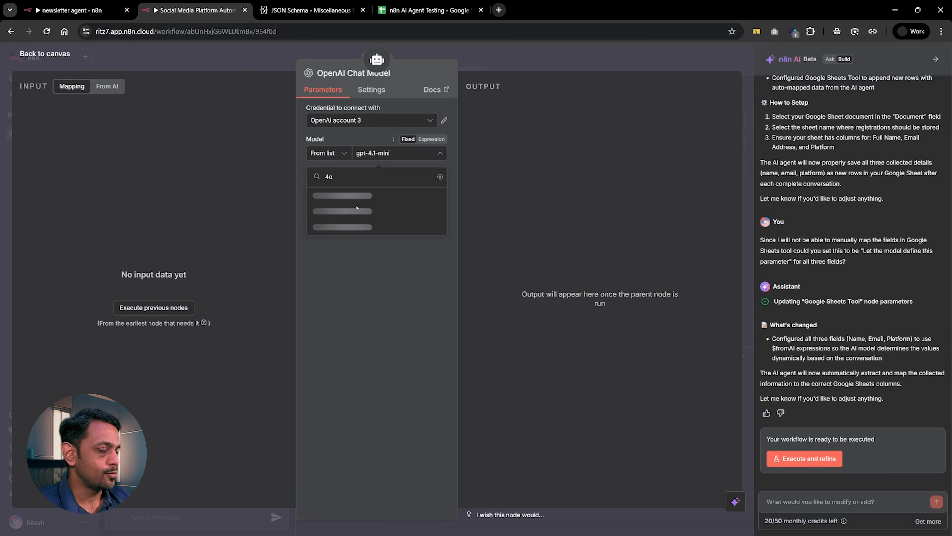
click(343, 211)
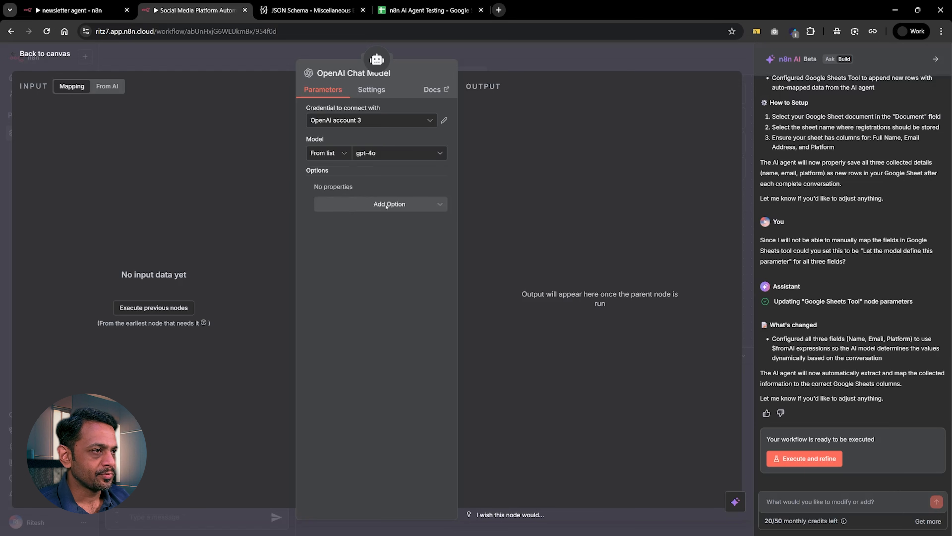
click(468, 65)
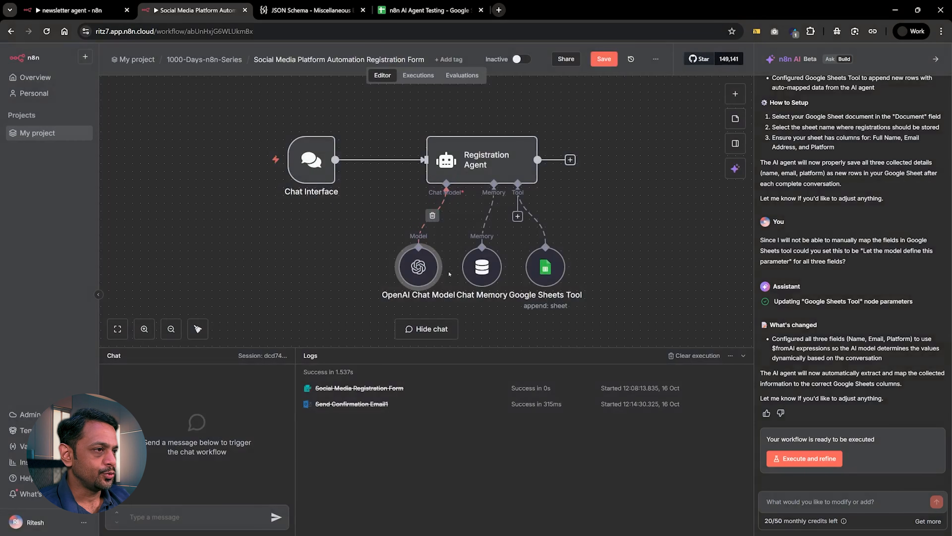
Check the Chat Memory node's settings and space out the three sub-nodes beneath the Registration Agent on the canvas.
double_click(470, 265)
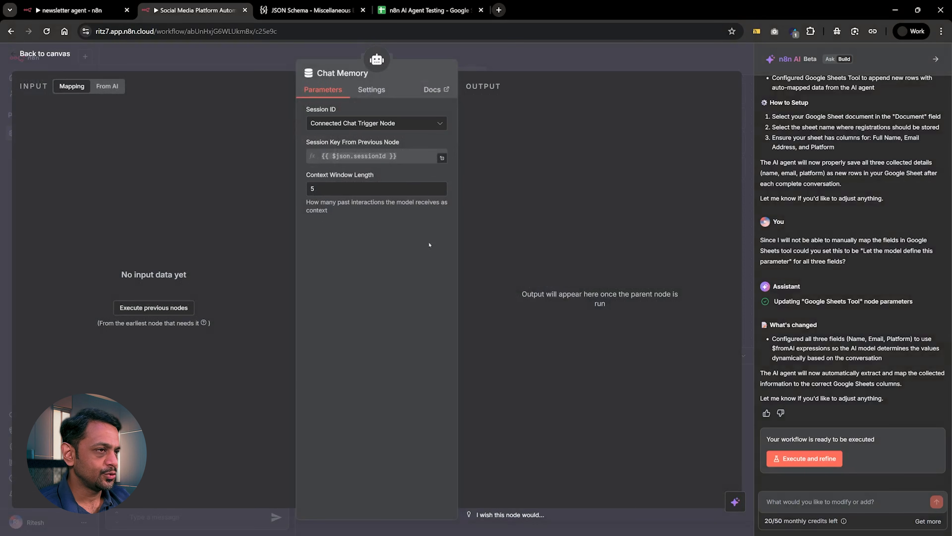
click(490, 57)
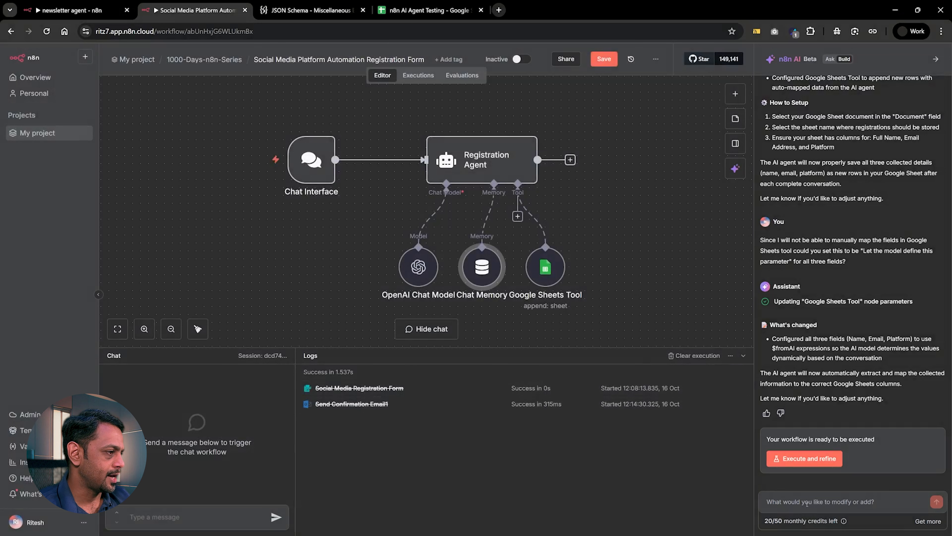
drag(546, 264, 609, 264)
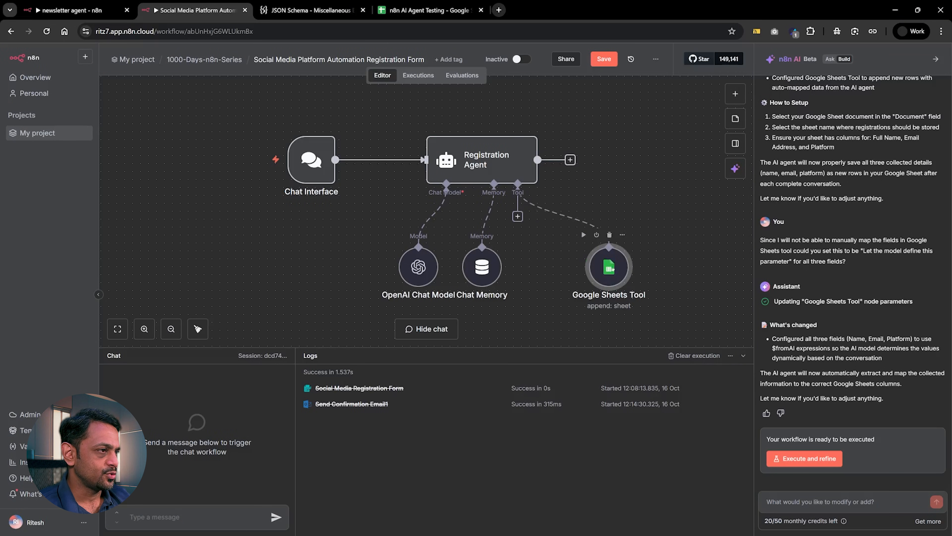
drag(481, 267, 497, 267)
drag(418, 276, 425, 276)
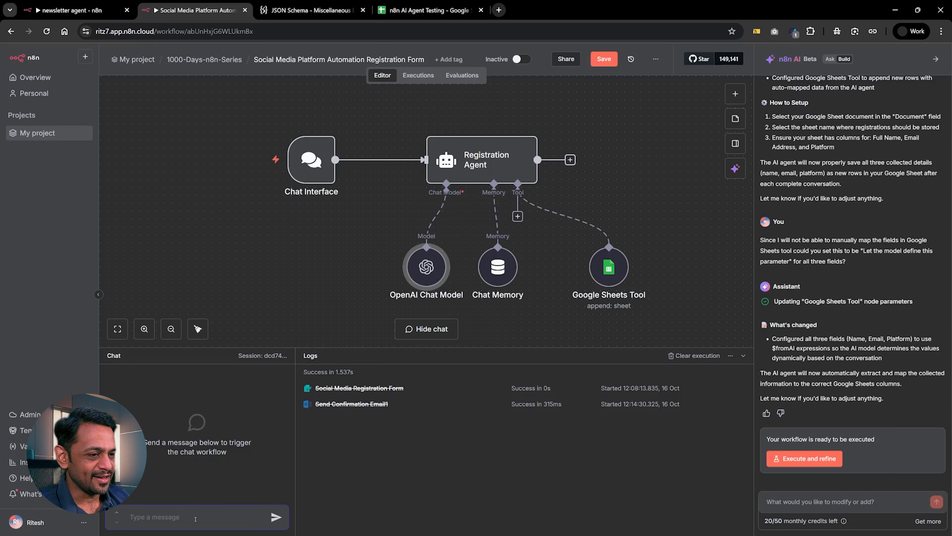
Start a test chat with "Hey there" and answer the agent's questions with the full name and the e-mail address.
text(Hey there)
key(Return)
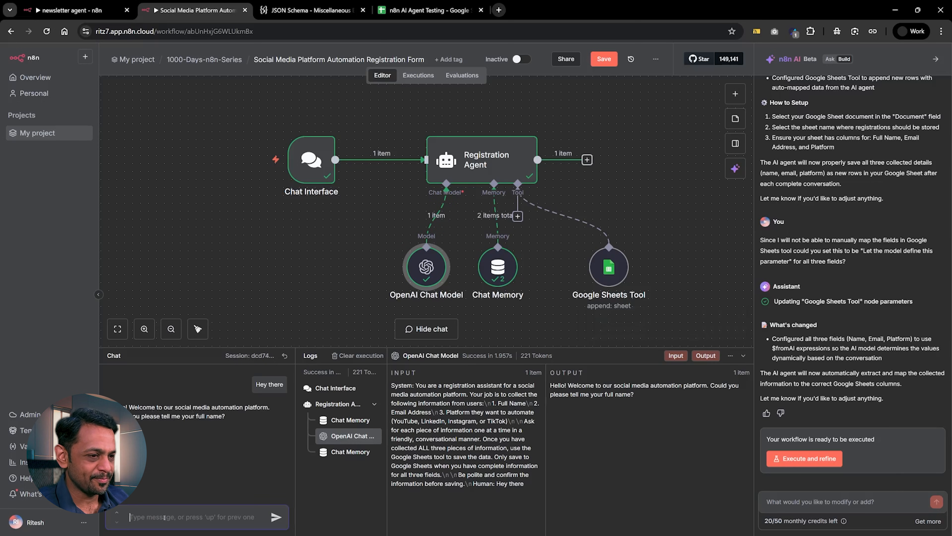
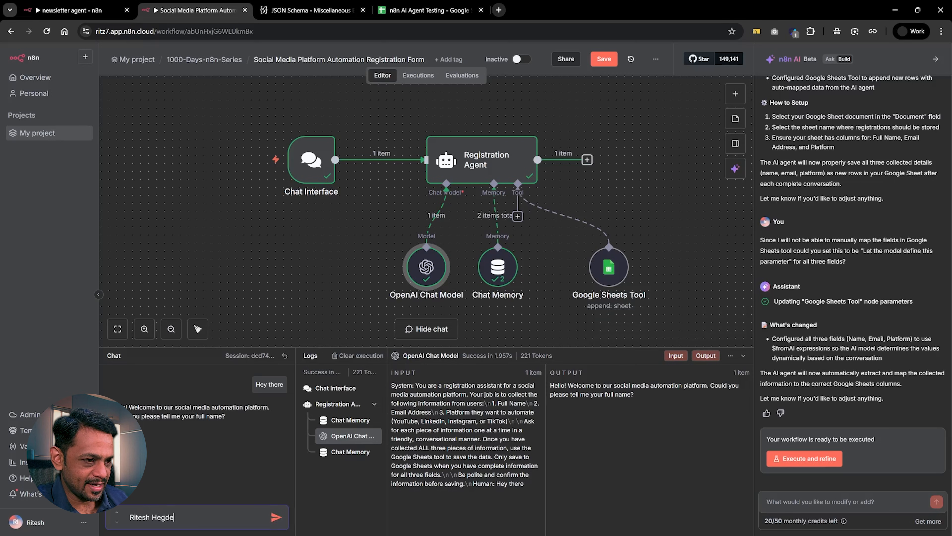
key(Return)
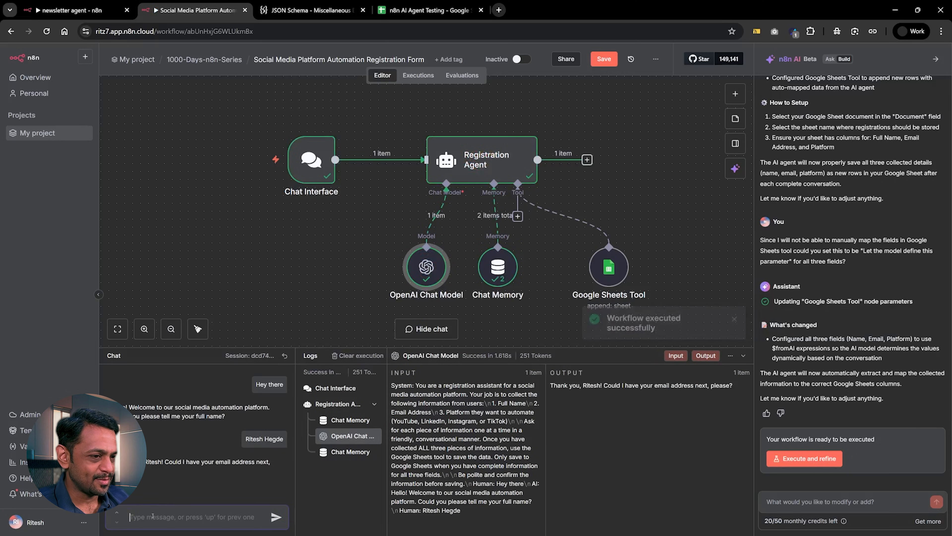
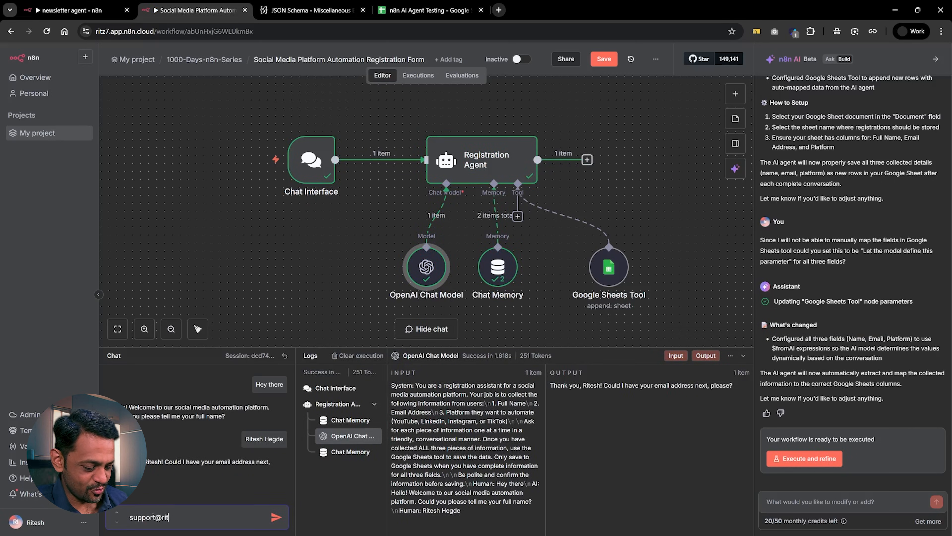
key(Return)
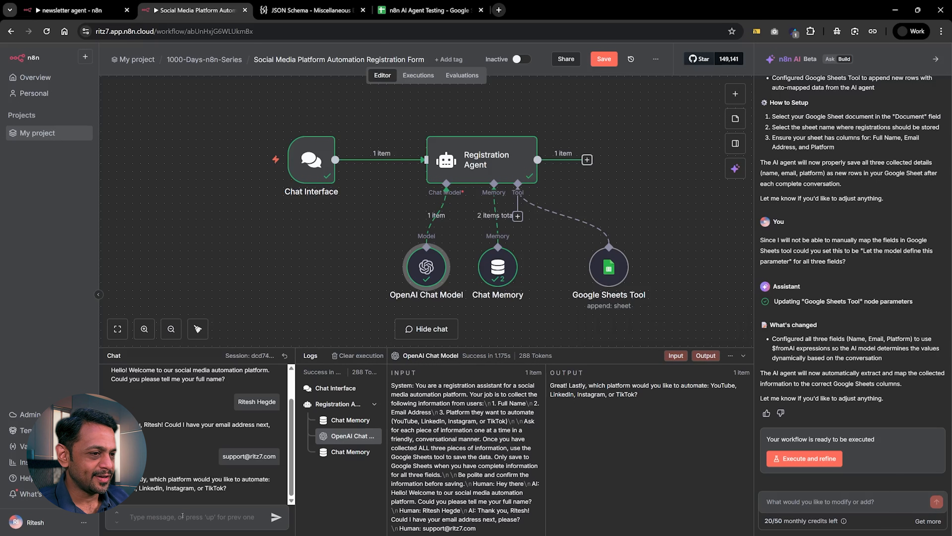
Answer the platform question with "LinkedIn" and confirm the collected details with "Yes".
text(LinkedIN)
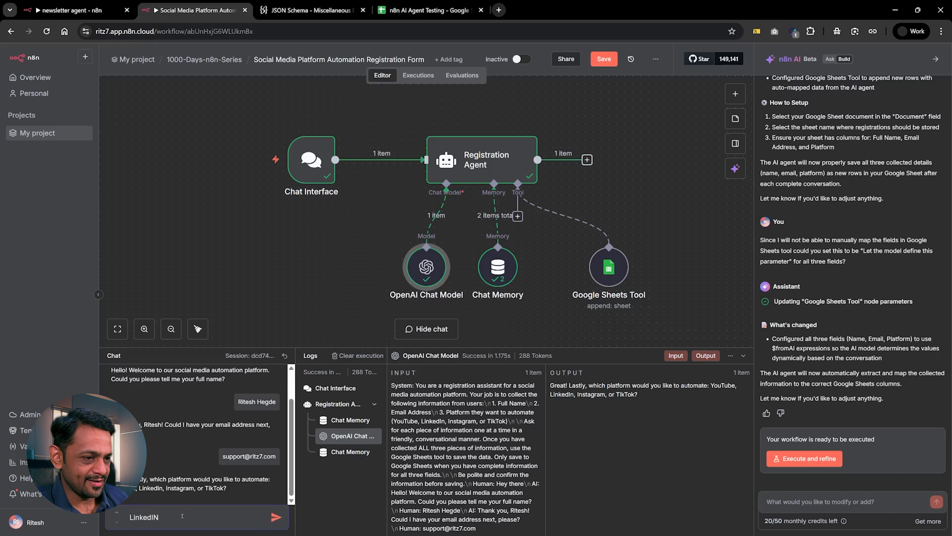
key(BackSpace)
text(n)
key(Return)
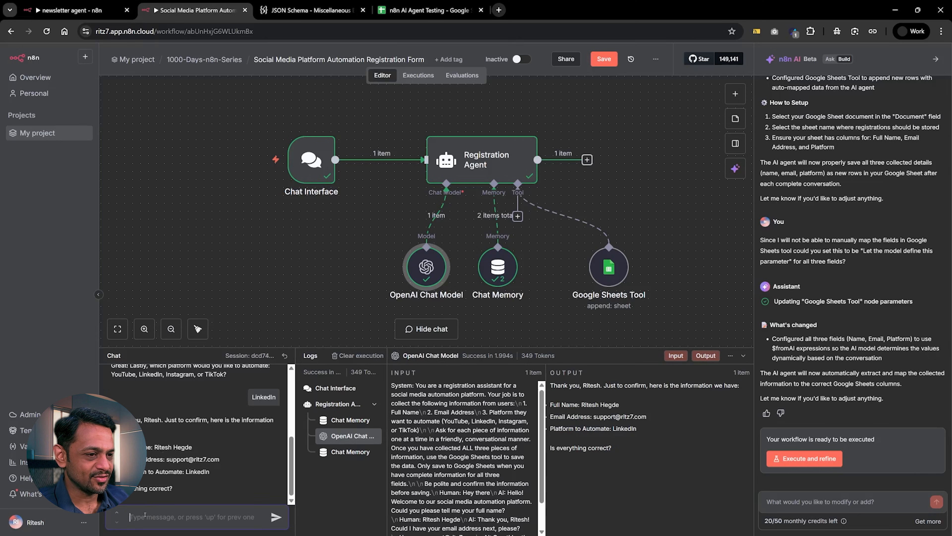
text(Yes)
key(Return)
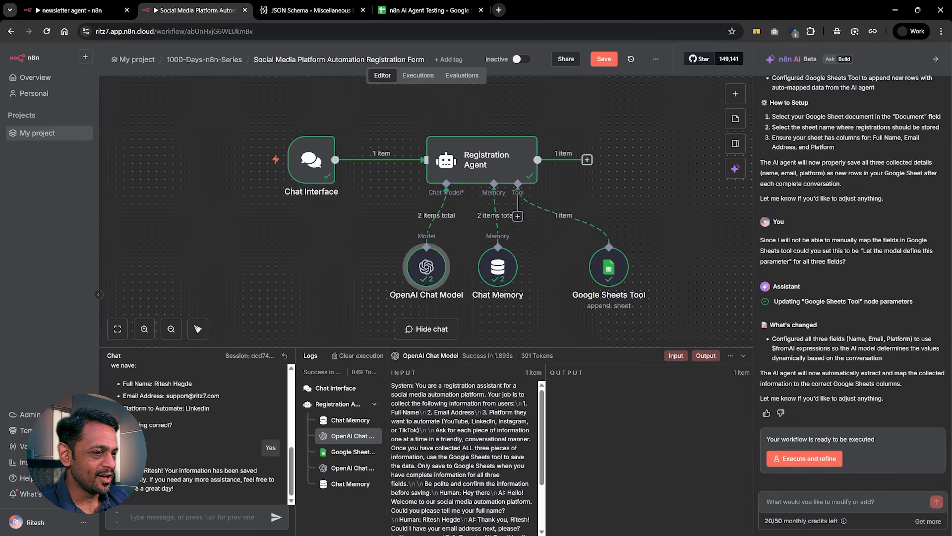
Switch to the n8n AI Agent Testing spreadsheet, check the new registration row and fit the Email column's width to its contents.
click(427, 10)
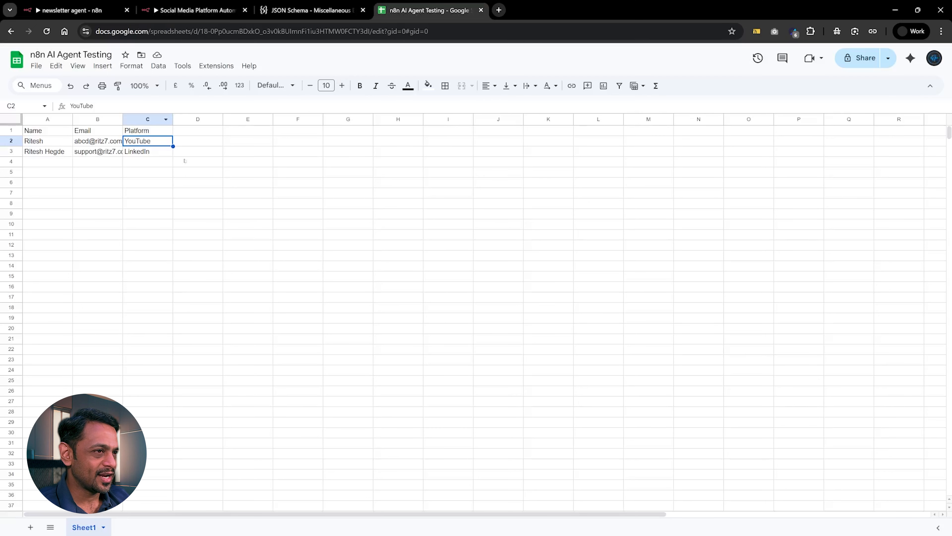
click(150, 152)
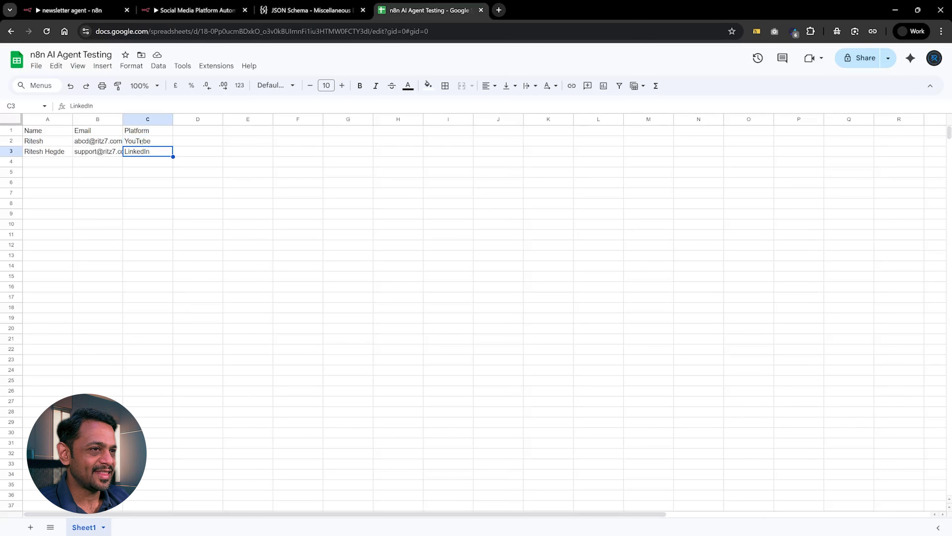
double_click(123, 119)
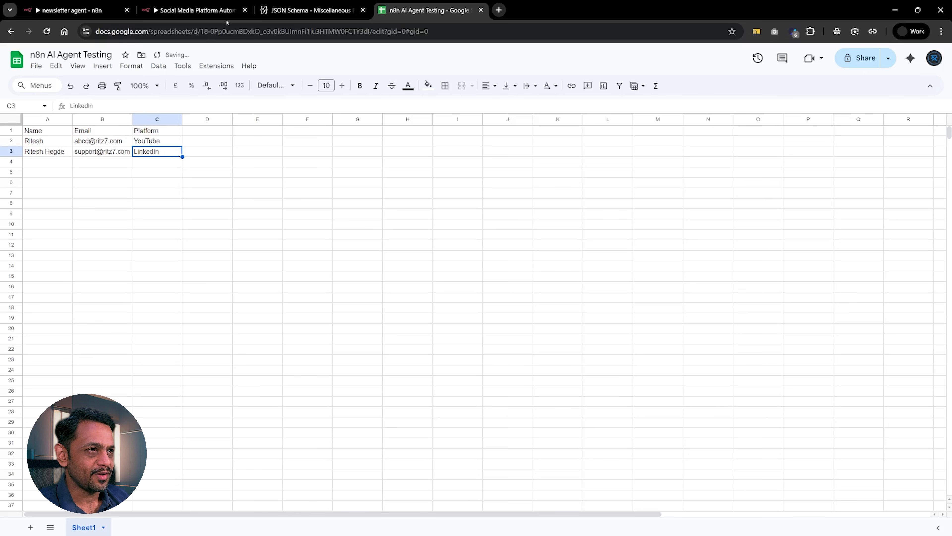
Return to the Social Media Platform Automation workflow in n8n and check the AI builder's remaining monthly credits.
click(222, 11)
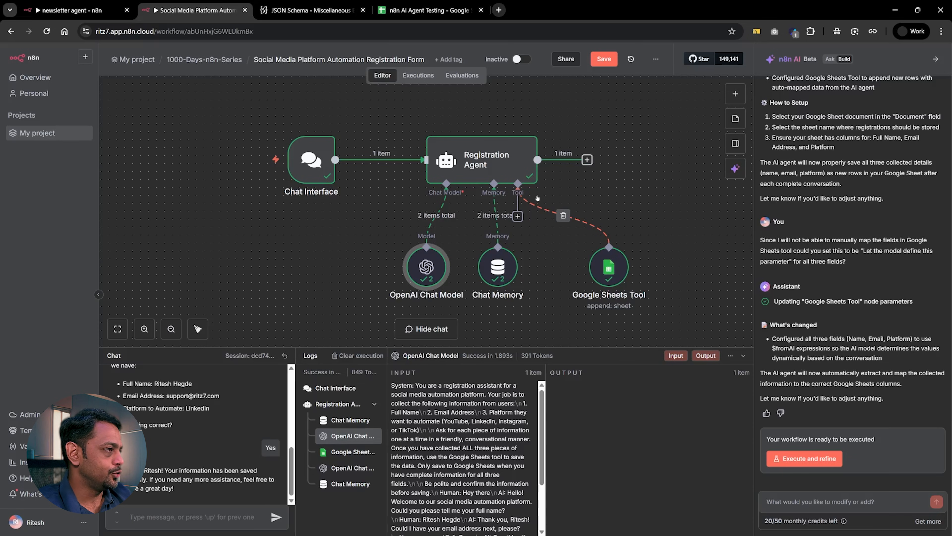
click(783, 502)
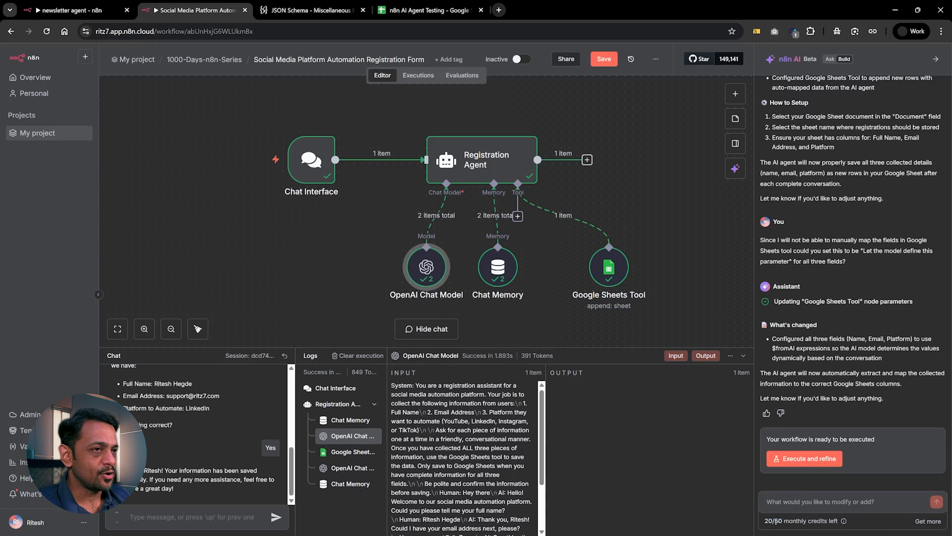
drag(783, 520, 757, 522)
click(703, 285)
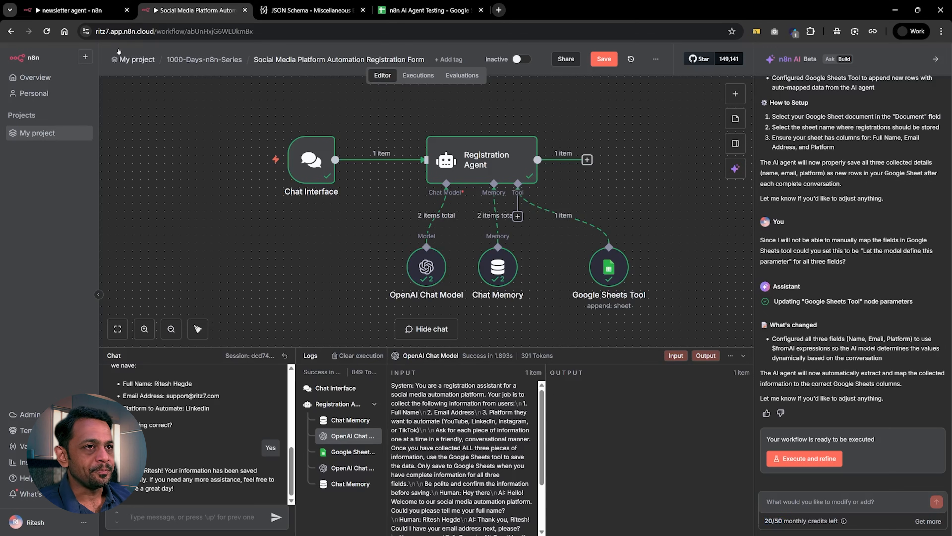
Switch to the newsletter agent workflow, fit all its nodes in view and capture a screenshot of the whole diagram.
click(92, 14)
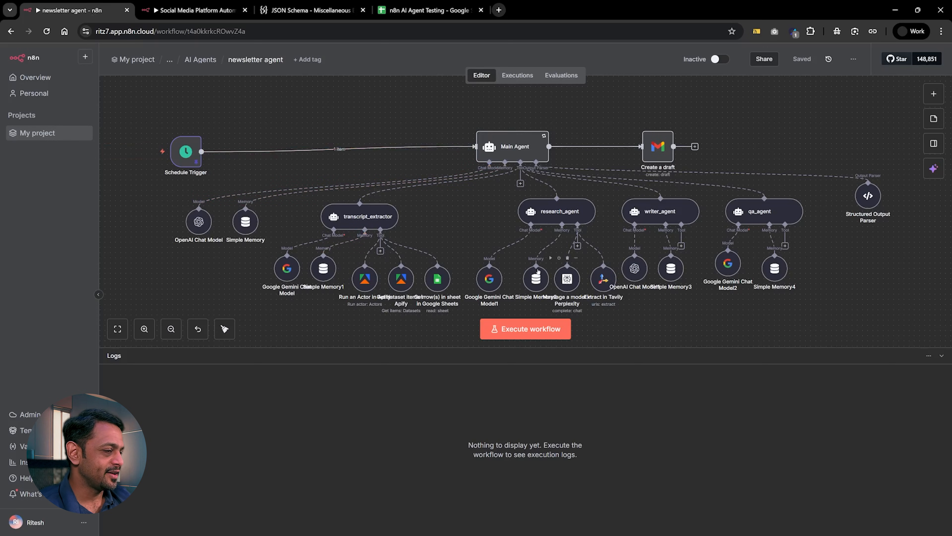
scroll(514, 253, down, 1)
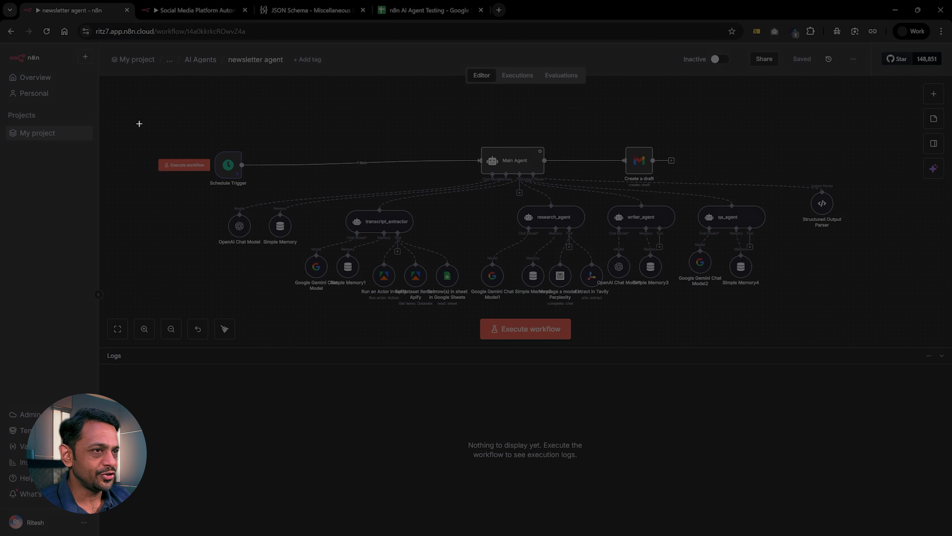
drag(138, 123, 880, 314)
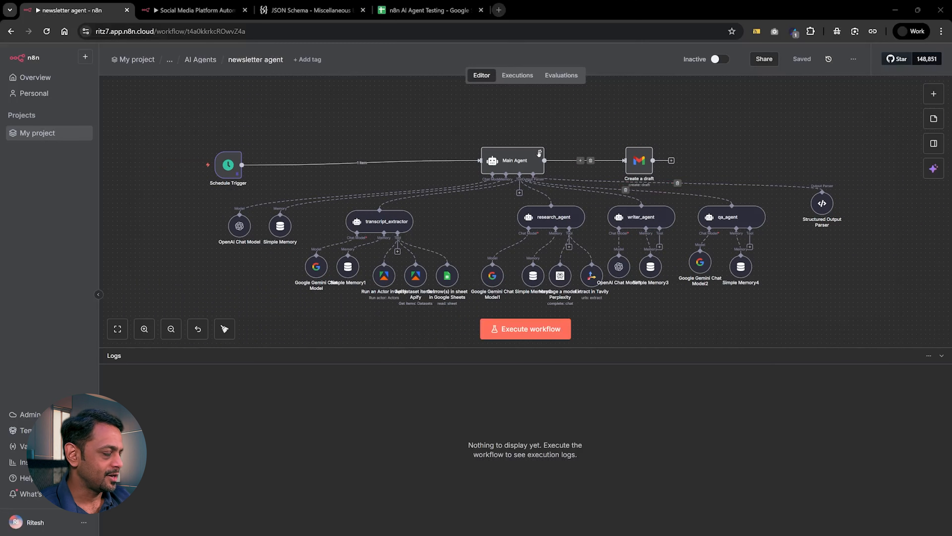
Open ChatGPT in a new browser tab and paste the workflow screenshot into the prompt.
click(498, 10)
text(chatgpt.com)
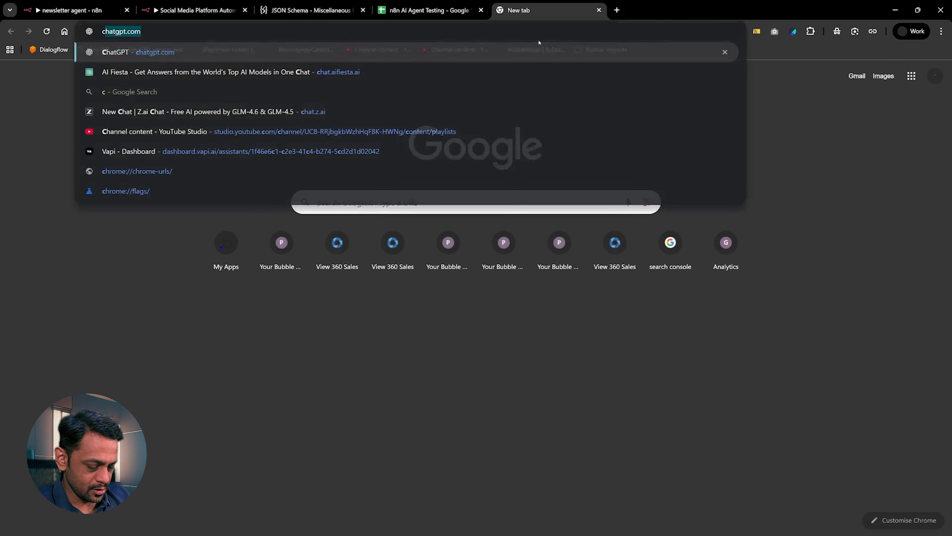
key(Return)
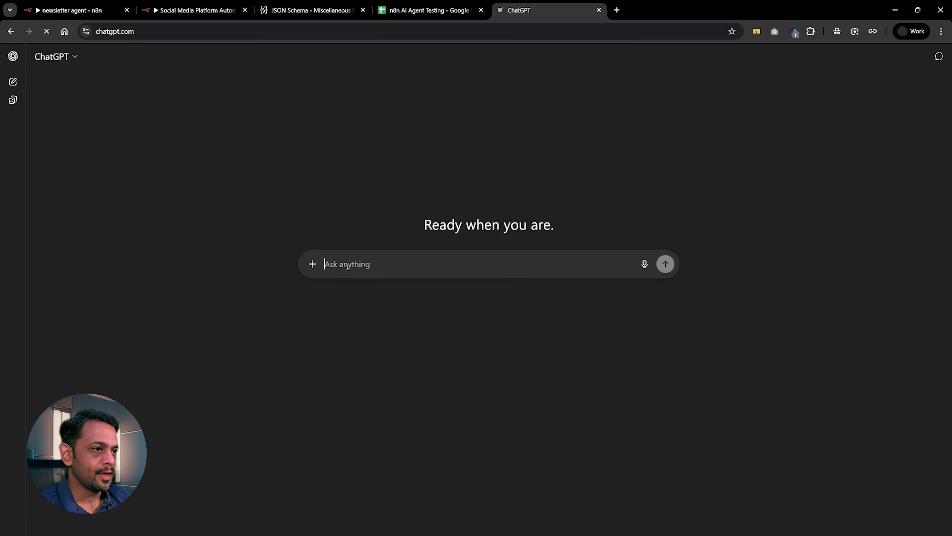
key(ctrl+v)
Begin the ChatGPT message with "This is a newsletter agent that someone had built on n8n.".
text(This is a )
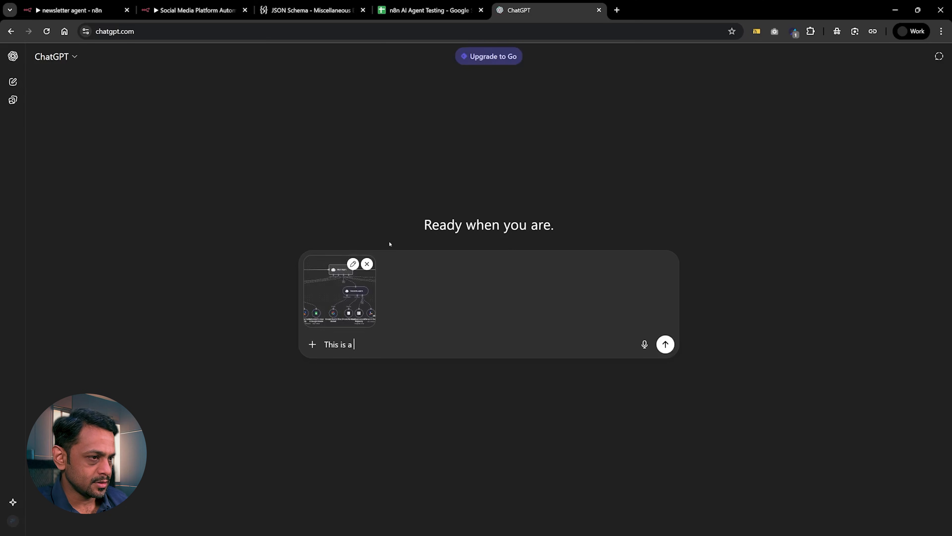
text(news)
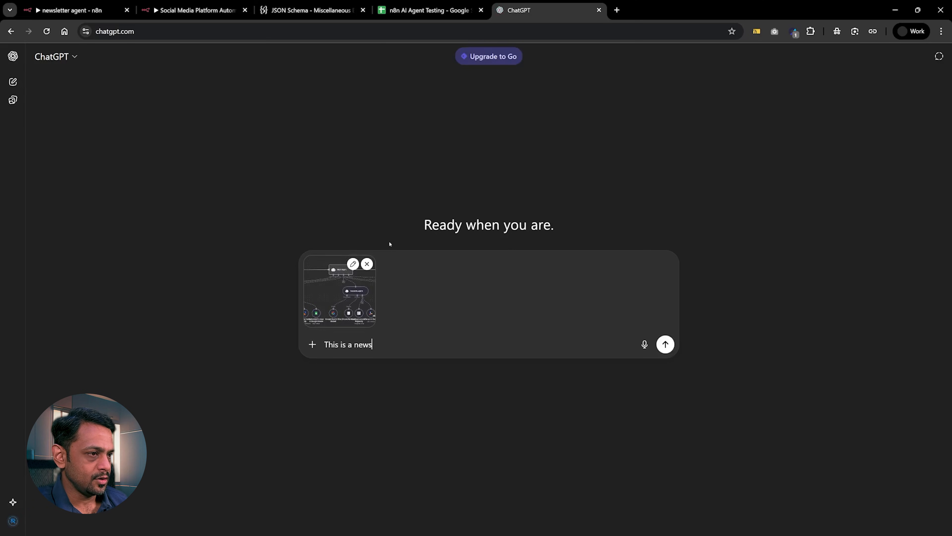
text(letter agent t)
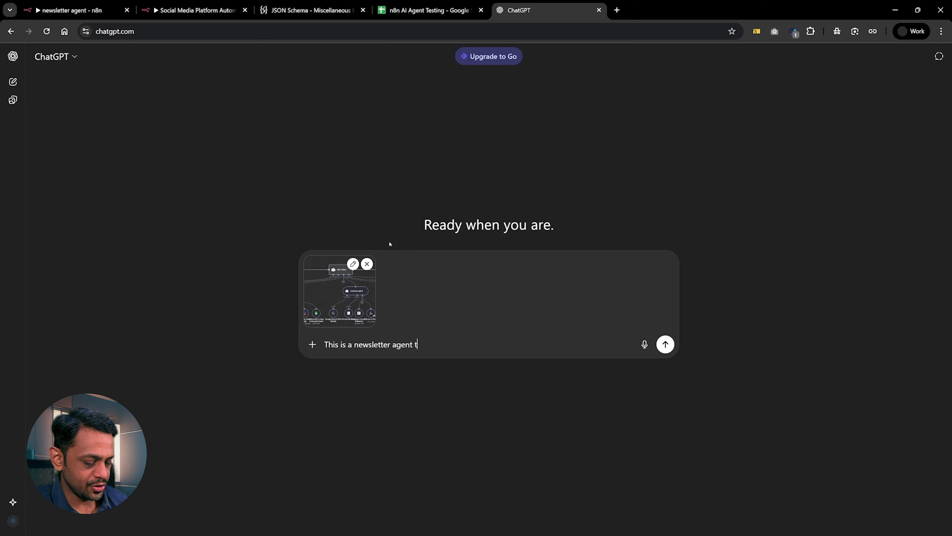
text(hat someone)
text(had )
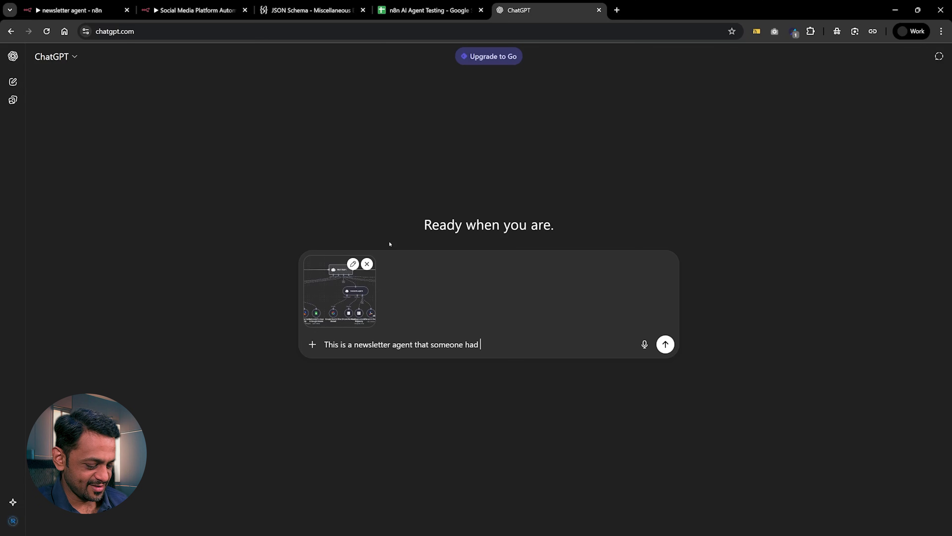
text(built o)
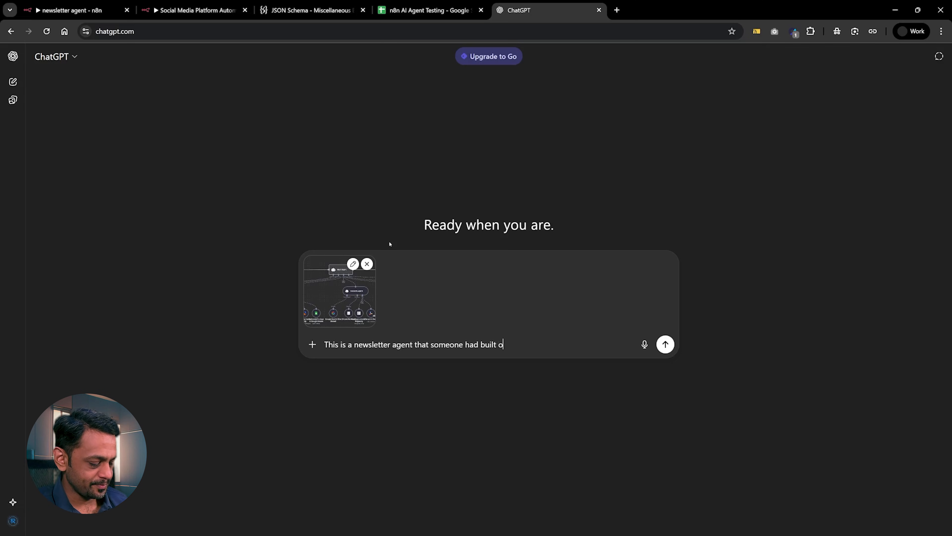
text(n n8n. Now I would )
text(like to bui)
text(ld the exact)
text( same thing)
text( using n)
text(8n's new )
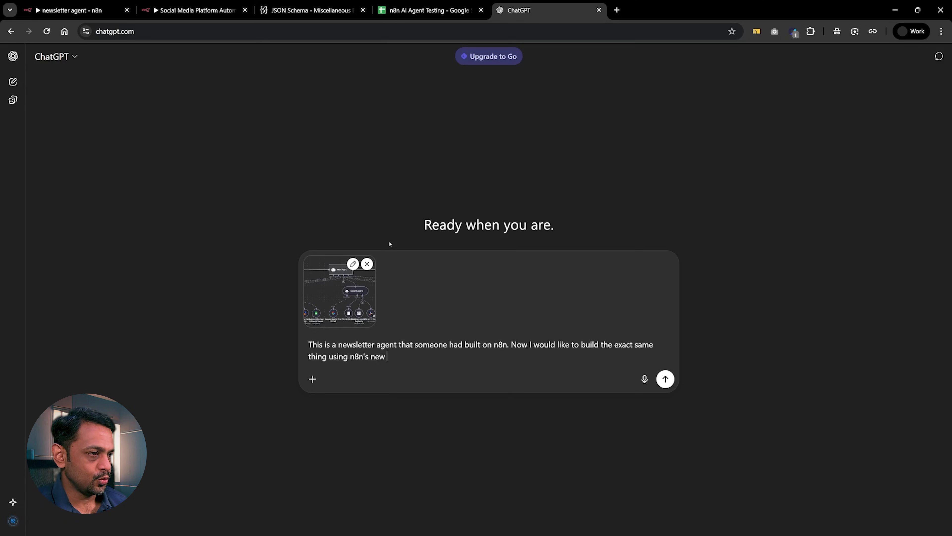
text(AI agent)
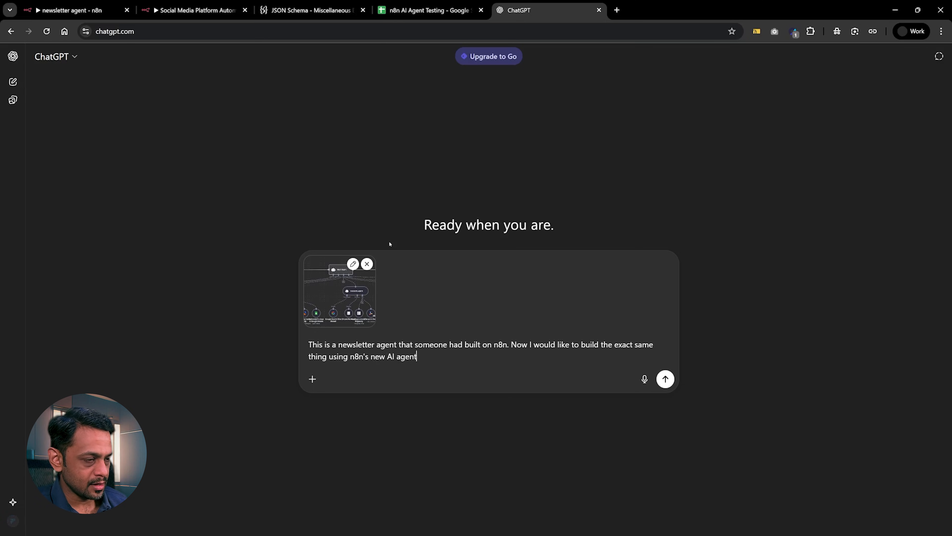
text(. So)
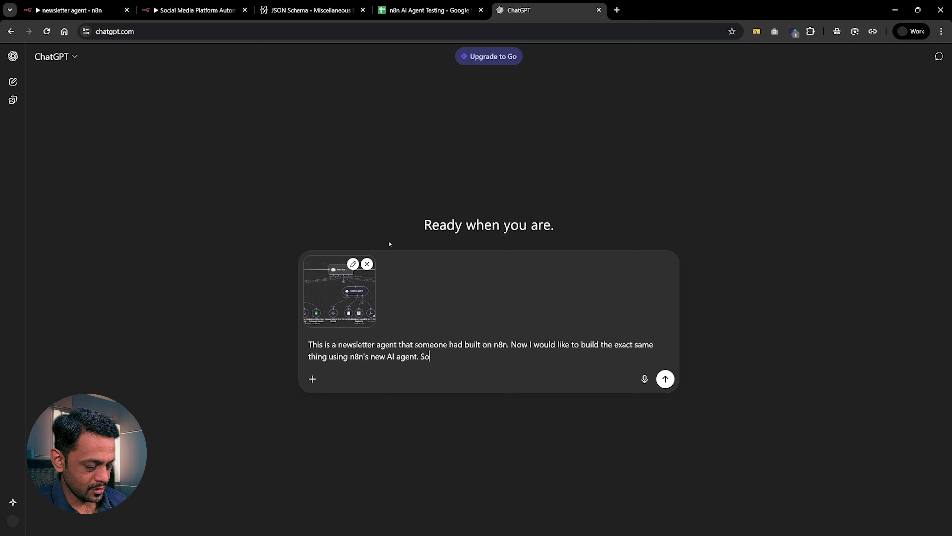
text( could you p)
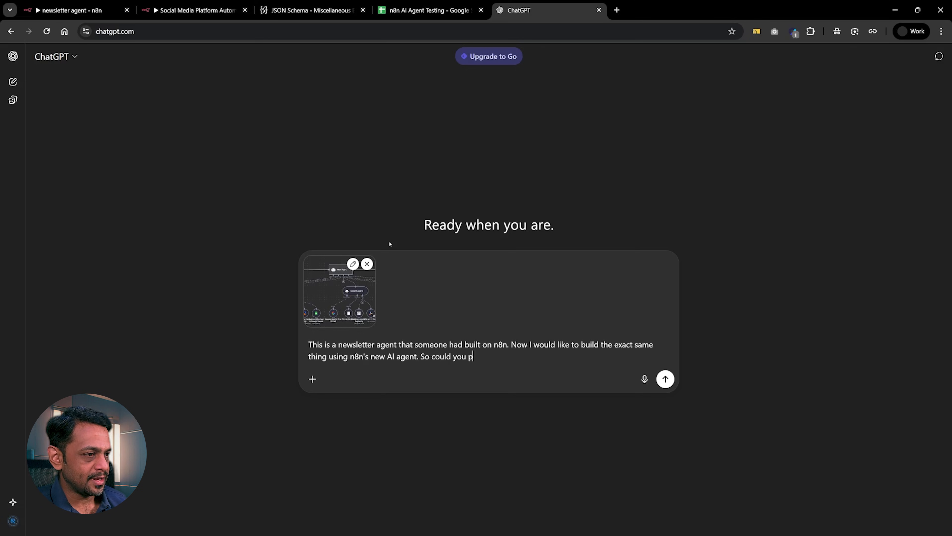
text(lease provide)
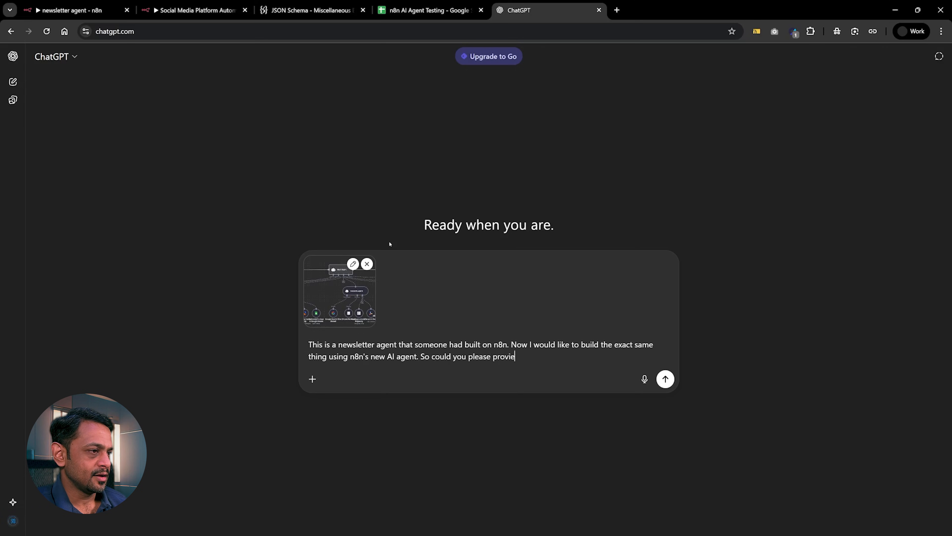
text( me with)
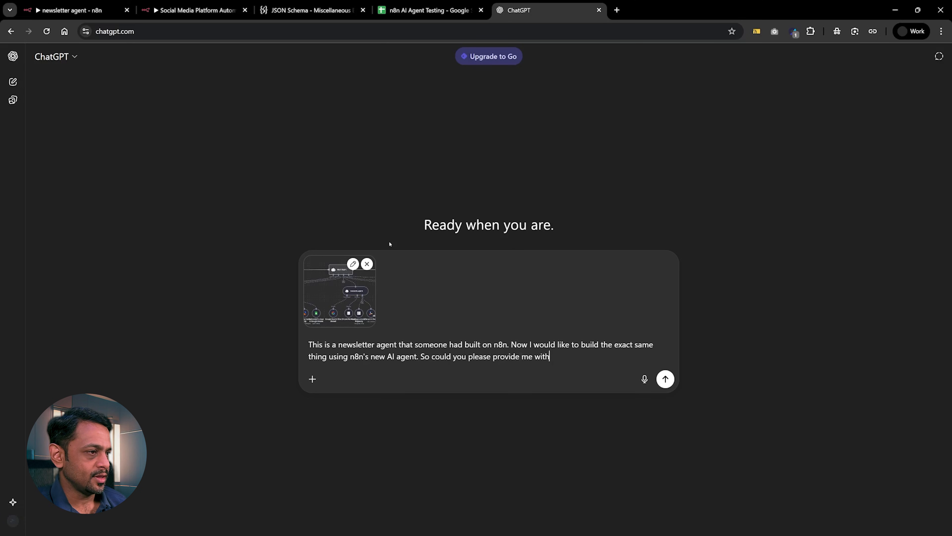
text( the )
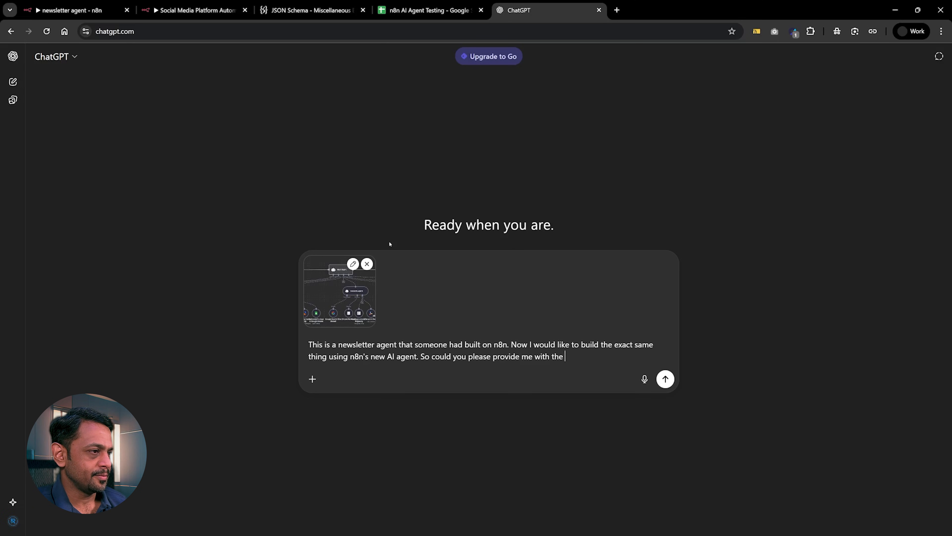
text(prompt)
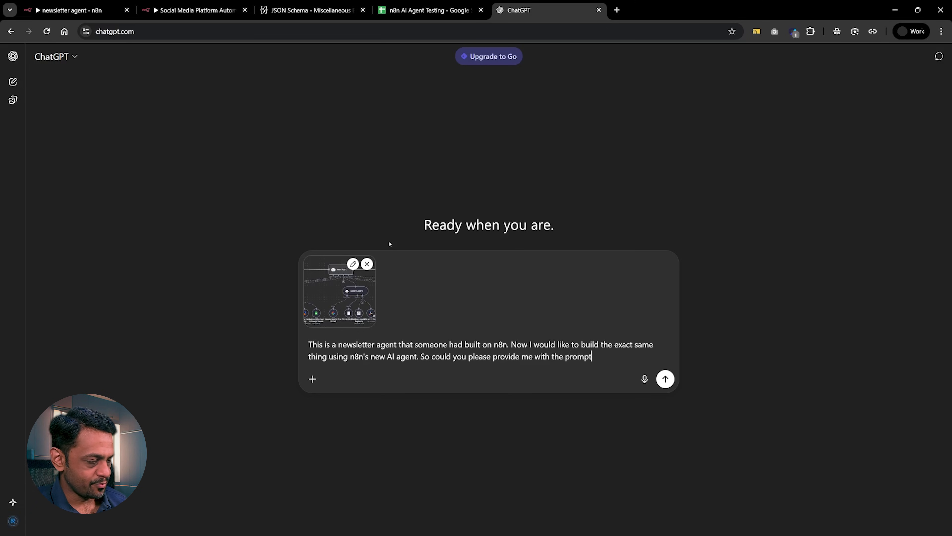
text( which )
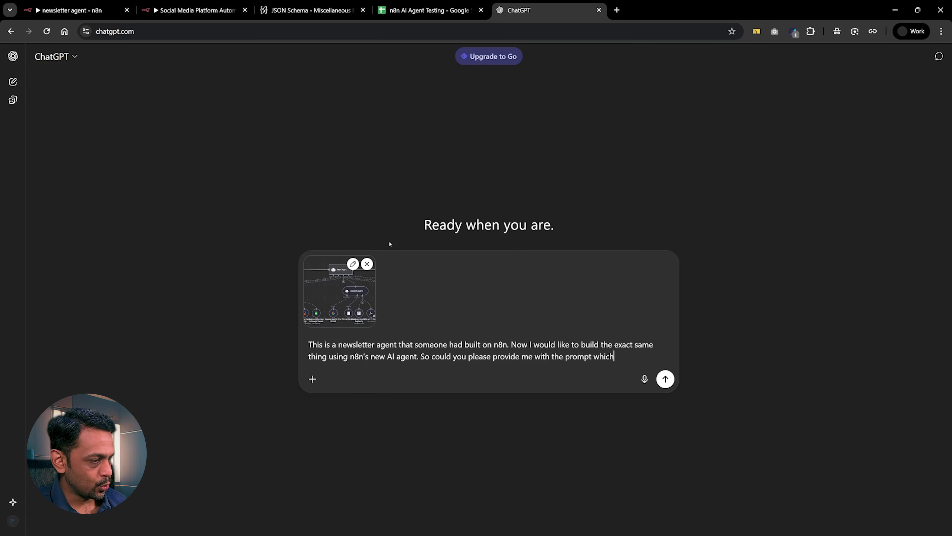
text(AI can )
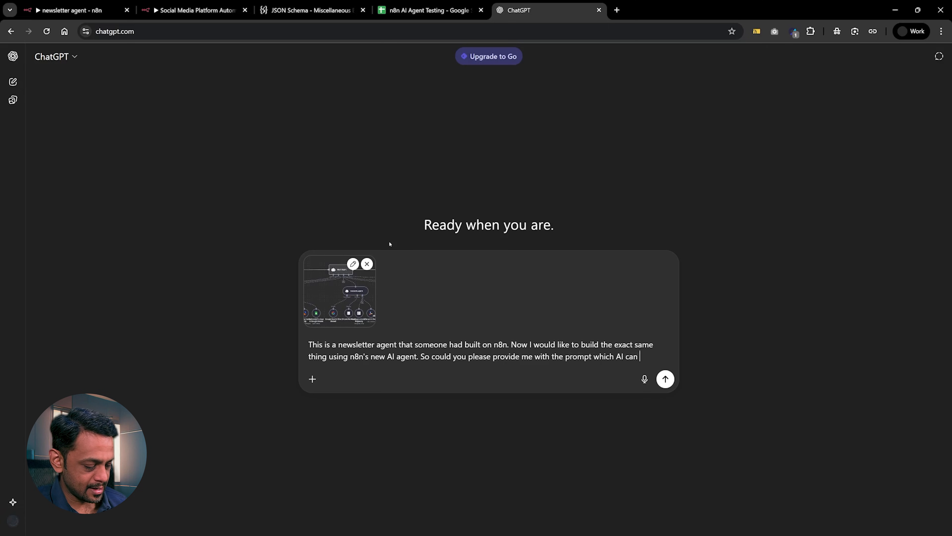
text(understa)
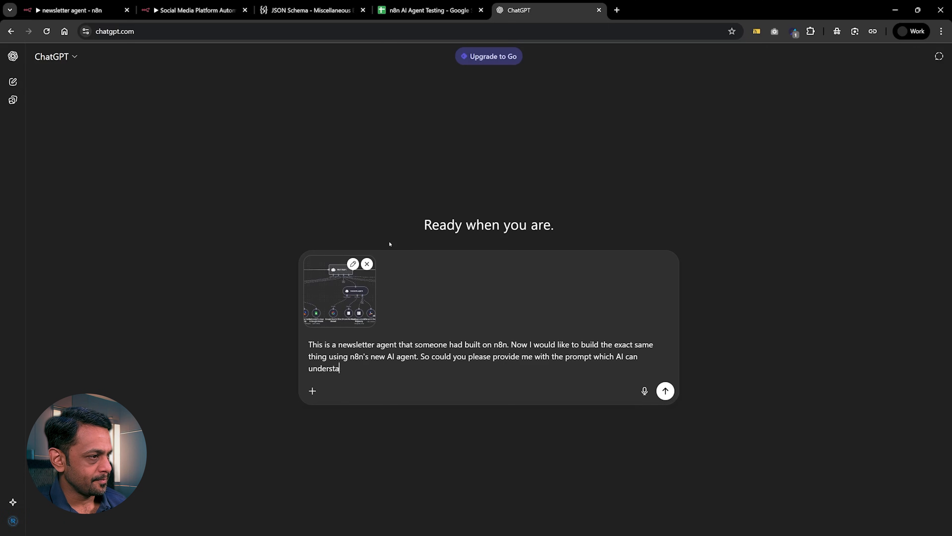
text(nd what )
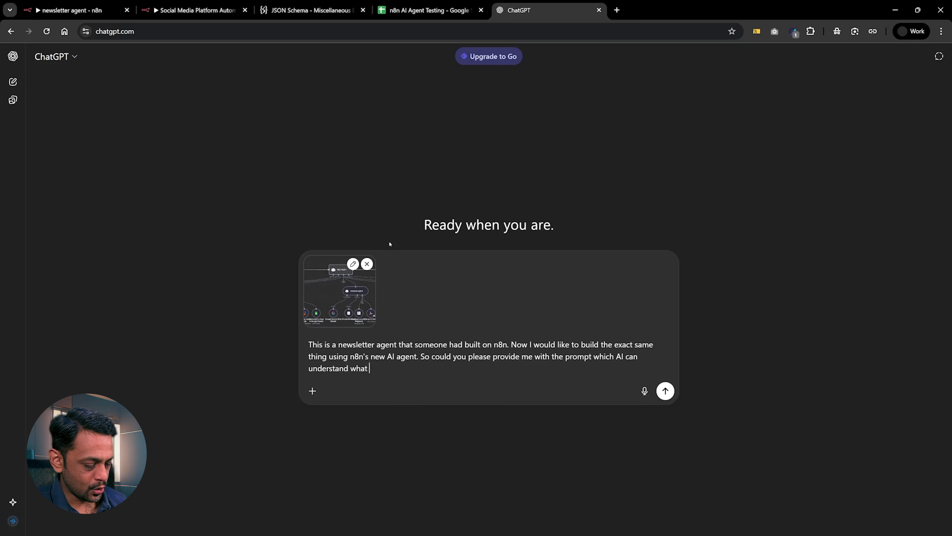
text(needs to be )
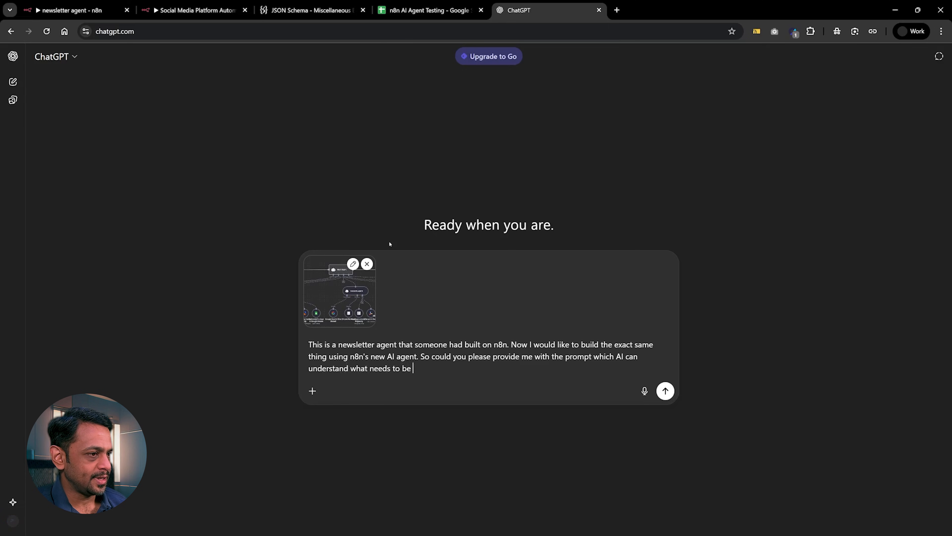
text(build and hopw)
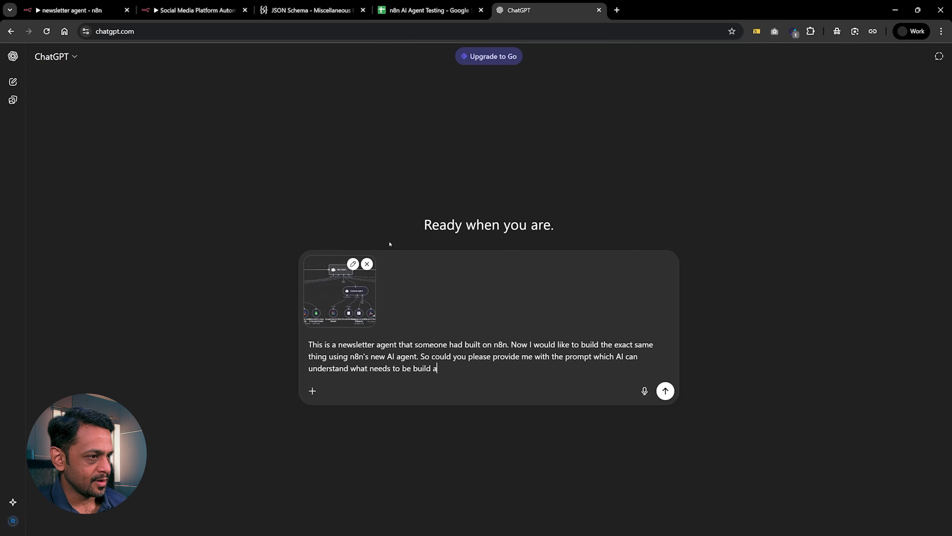
Add to the message "So could you please provide me with the prompt which AI can understand what needs to be build and how.".
key(BackSpace)
key(BackSpace)
text(w.)
Add a new paragraph reading "The prompt should be less than 1000 characters." and send the message with the screenshot.
key(shift+Return)
text(T)
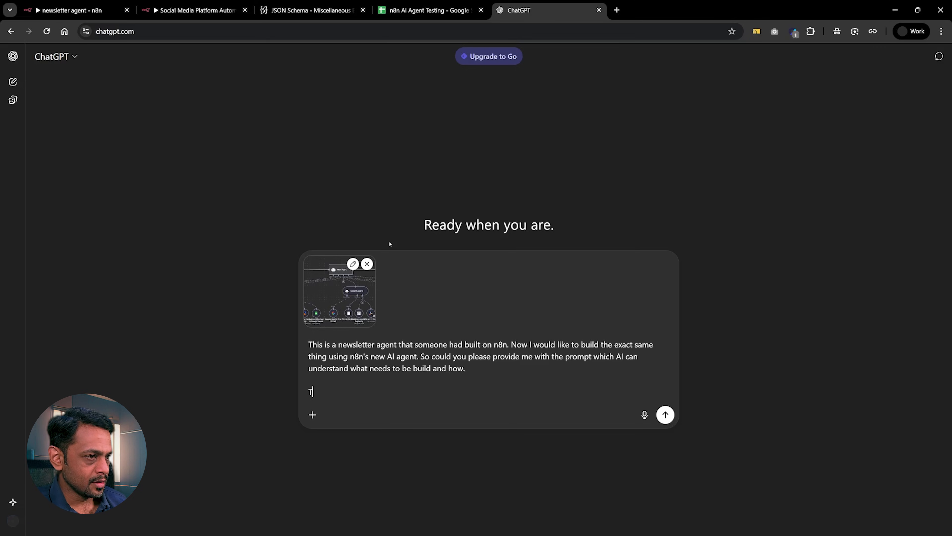
text(he prompt s)
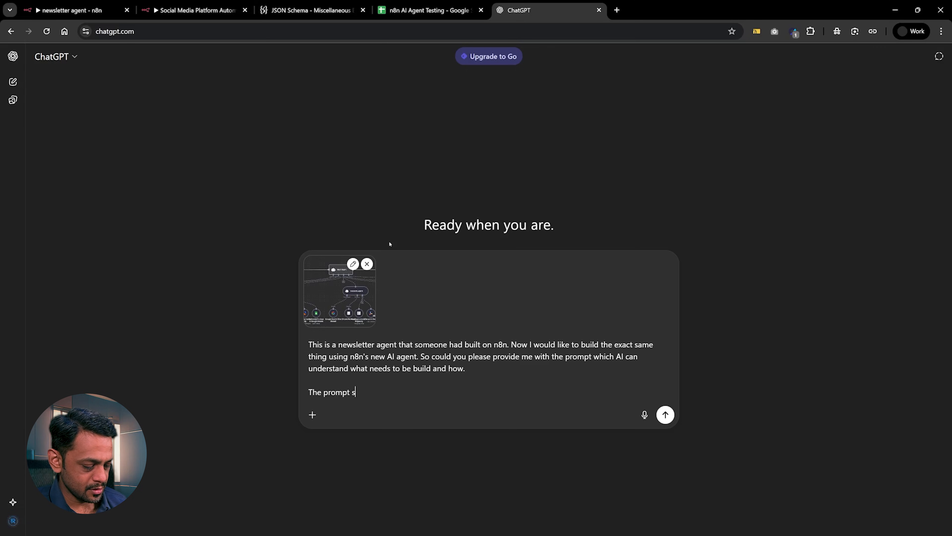
text(hould be less than 1)
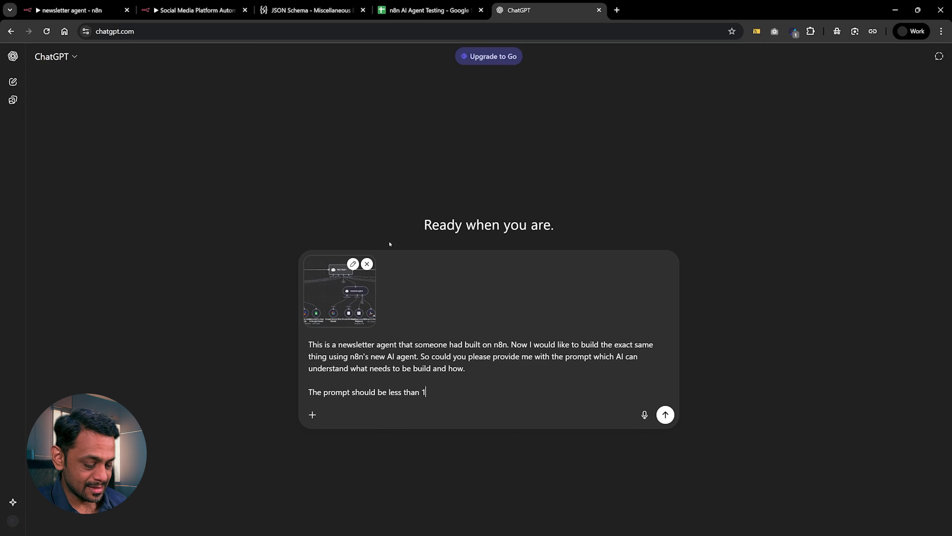
text(000 characters.)
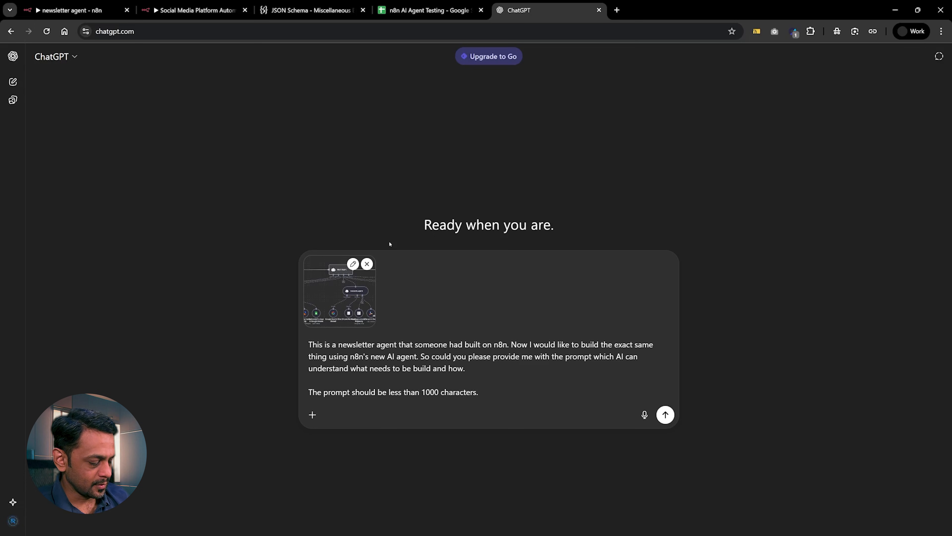
key(Return)
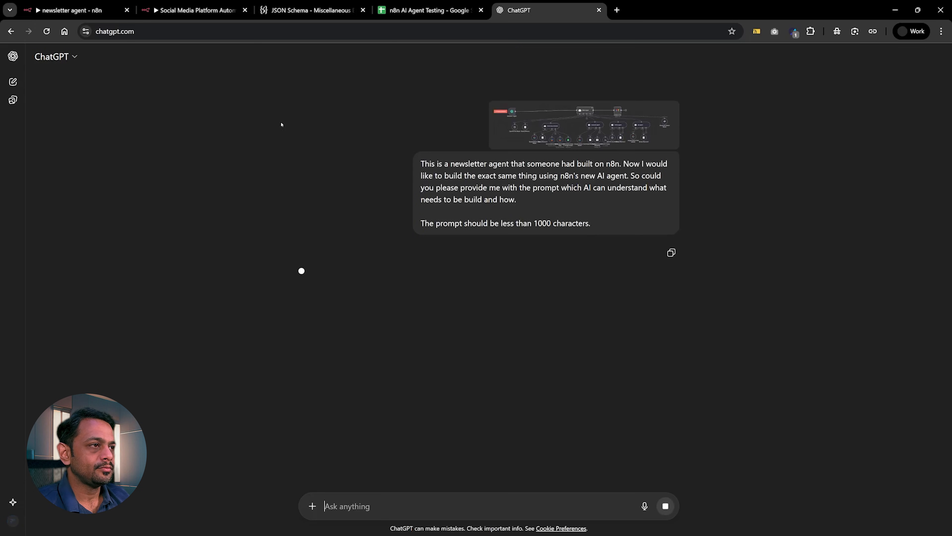
Check the AI builder's prompt box in n8n, return to ChatGPT and copy the full text of the generated newsletter agent prompt.
click(195, 10)
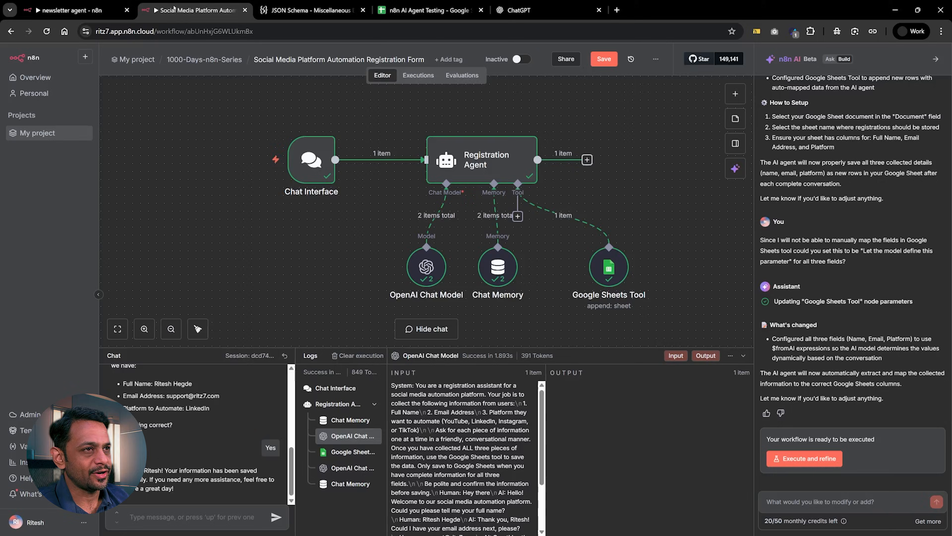
click(833, 507)
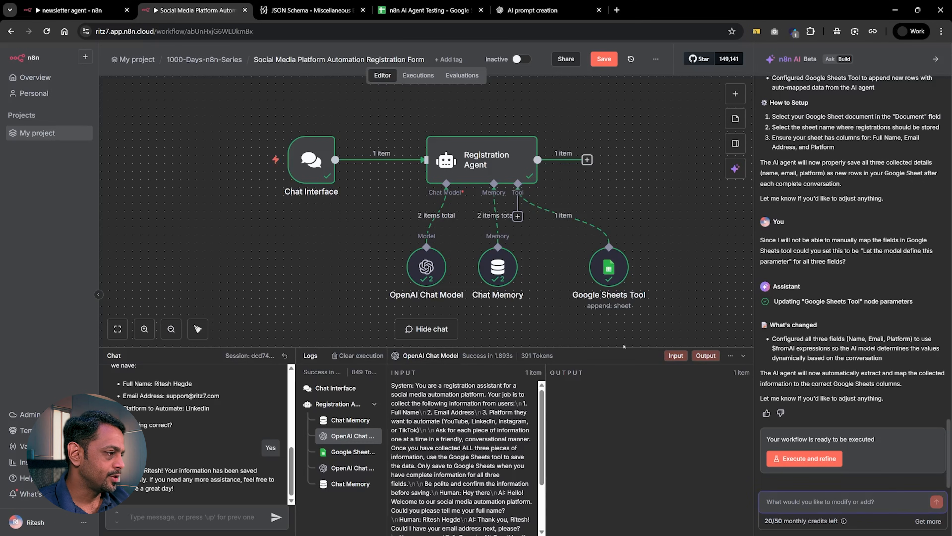
click(520, 10)
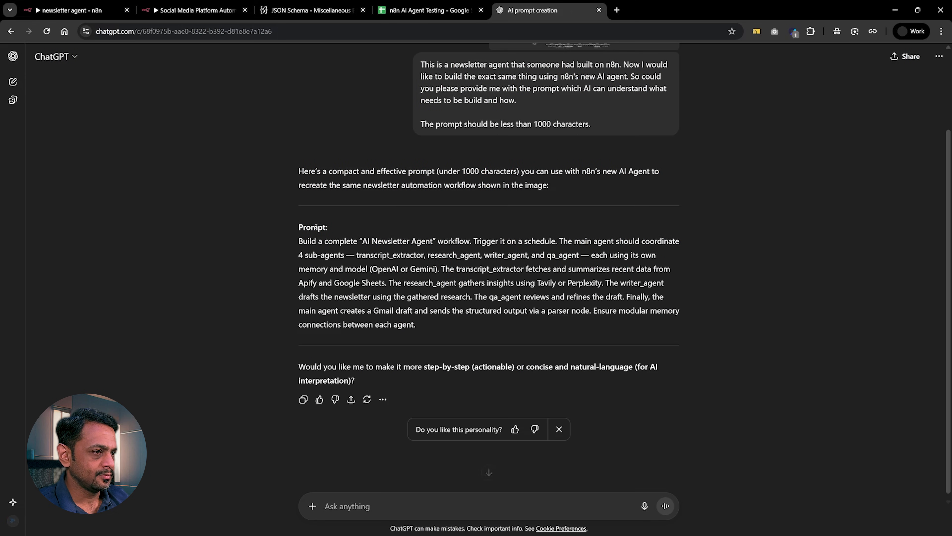
drag(299, 241, 418, 328)
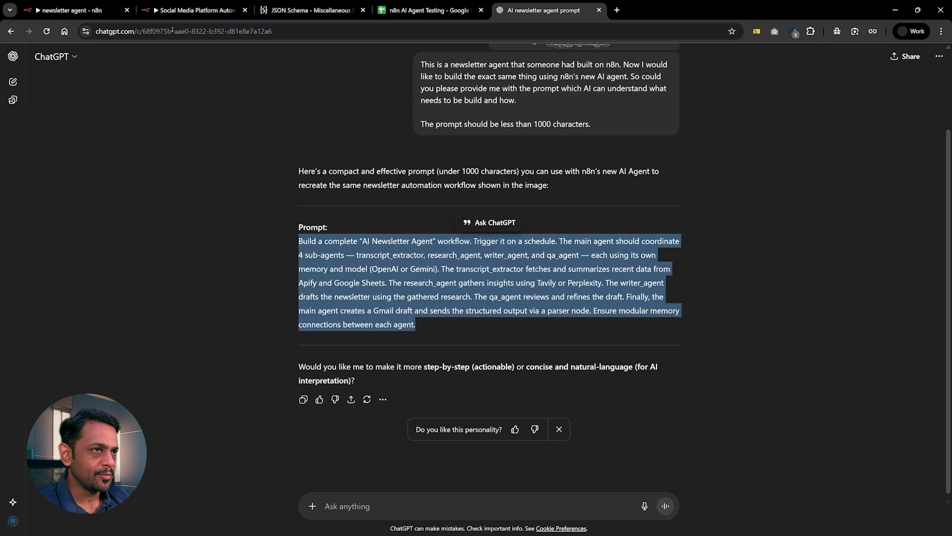
Save the Social Media Platform Automation Registration Form workflow in n8n and create a new workflow in the 1000-Days-n8n-Series folder.
click(161, 12)
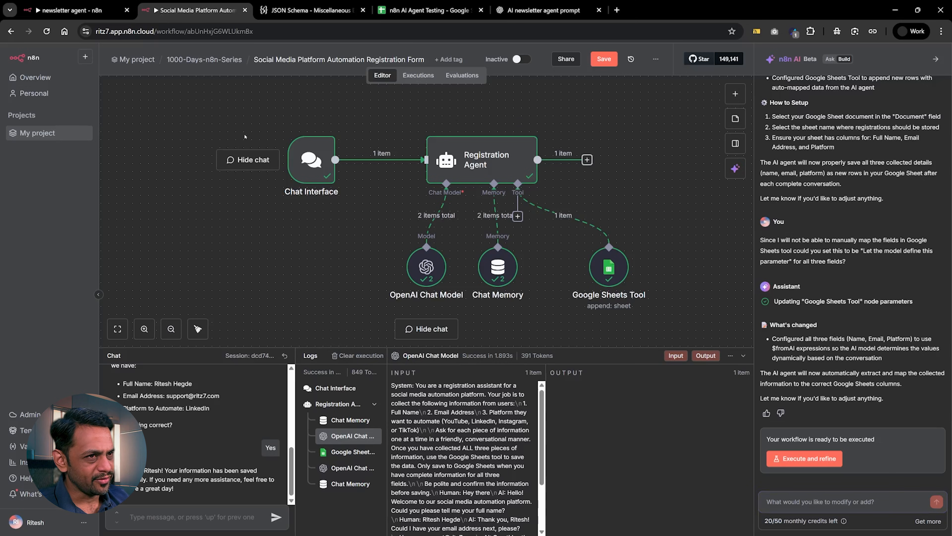
click(603, 60)
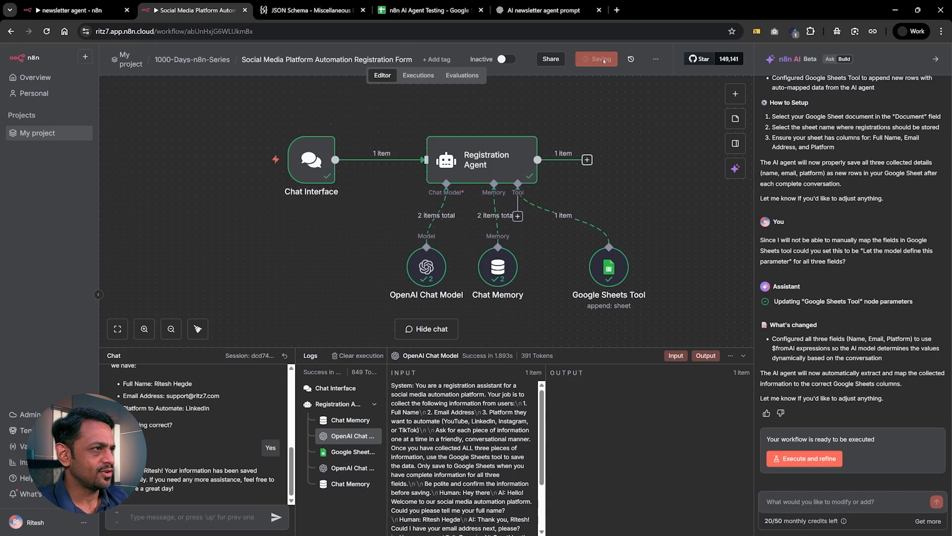
click(192, 60)
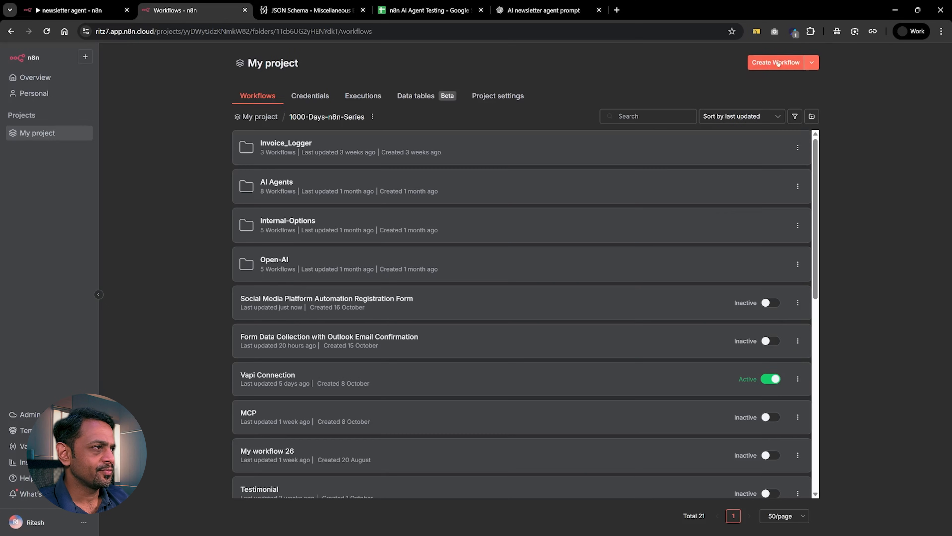
click(771, 63)
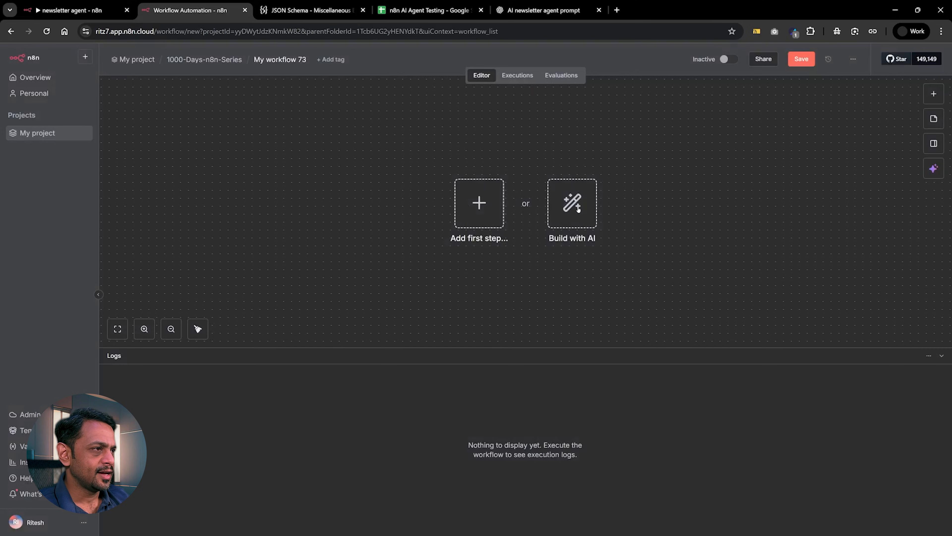
Start building the empty workflow with AI, paste the copied newsletter agent prompt into the builder and review its text.
click(579, 211)
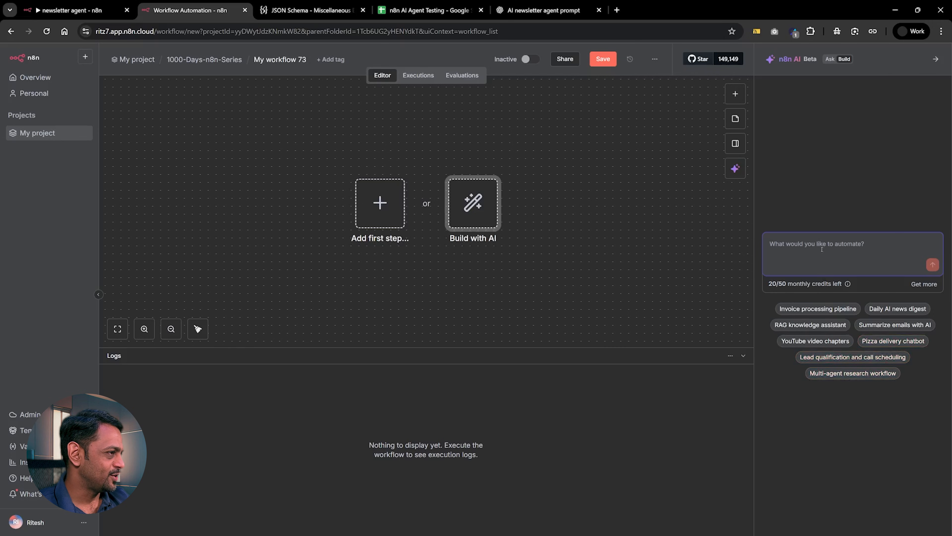
key(ctrl+v)
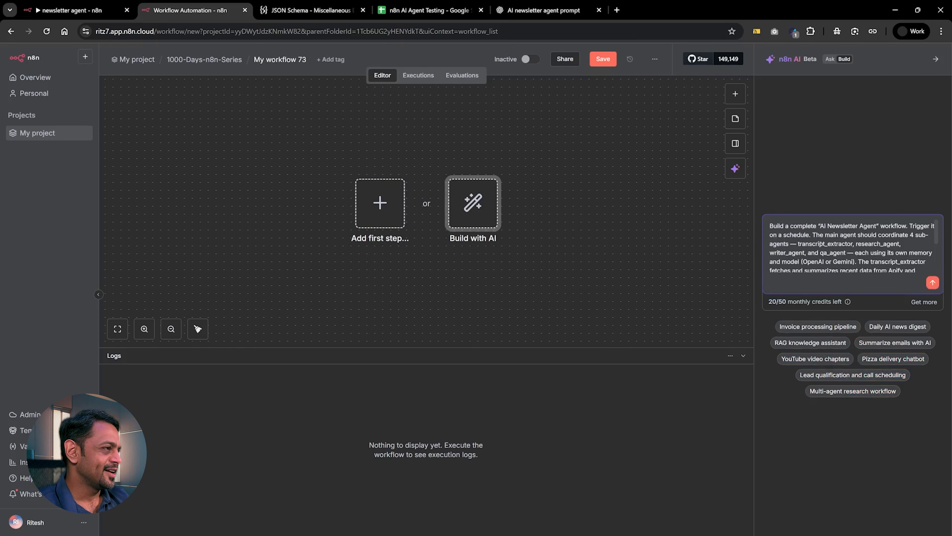
scroll(851, 254, down, 3)
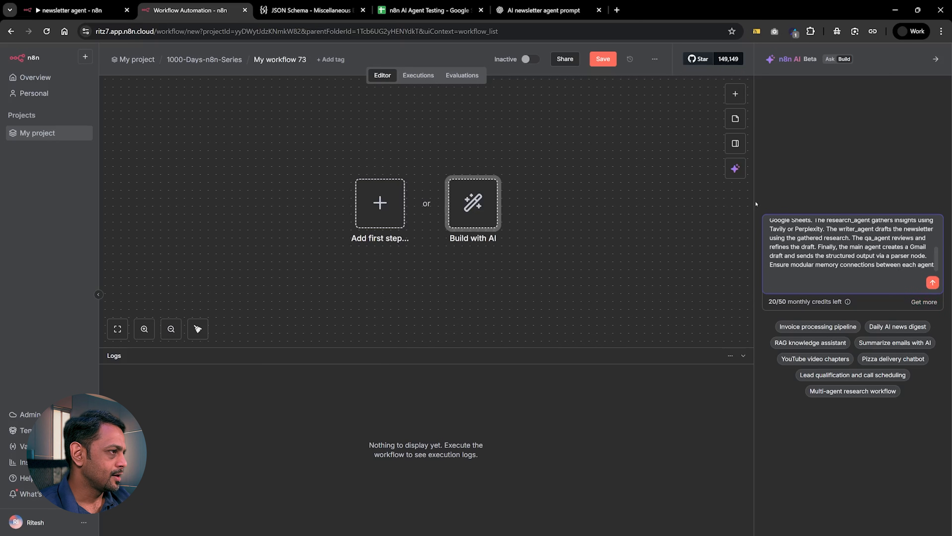
Recheck the newsletter agent prompt in ChatGPT, return to the new n8n workflow and submit the pasted prompt to the AI builder.
click(540, 11)
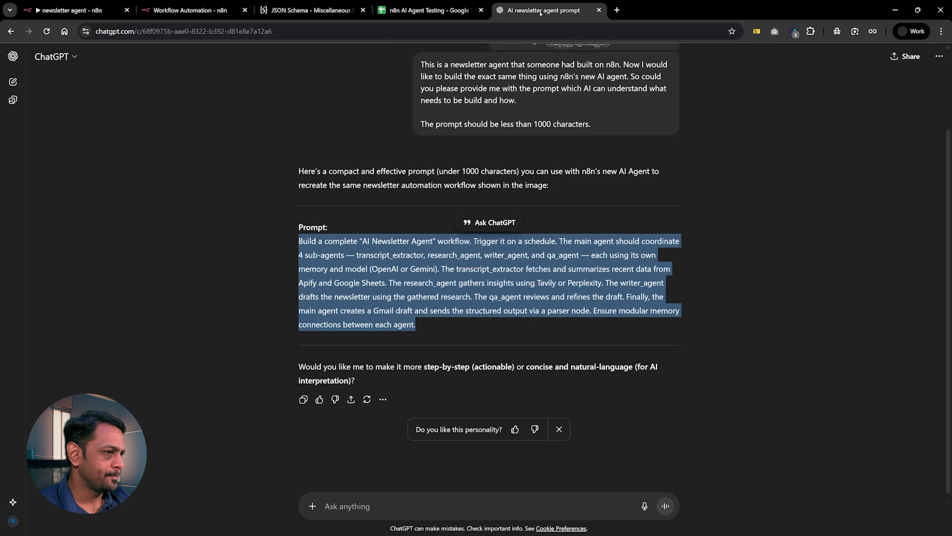
click(190, 10)
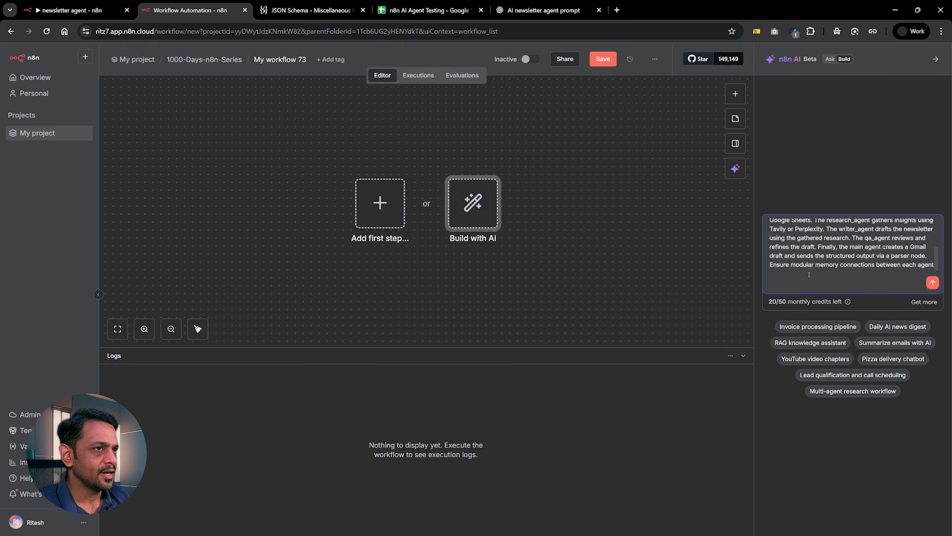
click(933, 282)
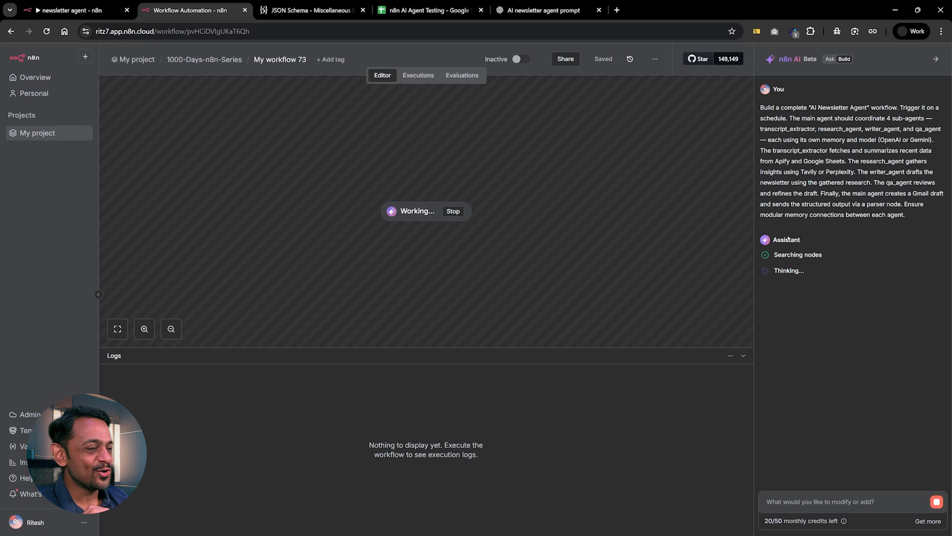
Compare the workflow being generated with the original newsletter agent, and move the original's Extract in Tavily node slightly below its neighbouring tool nodes.
click(71, 10)
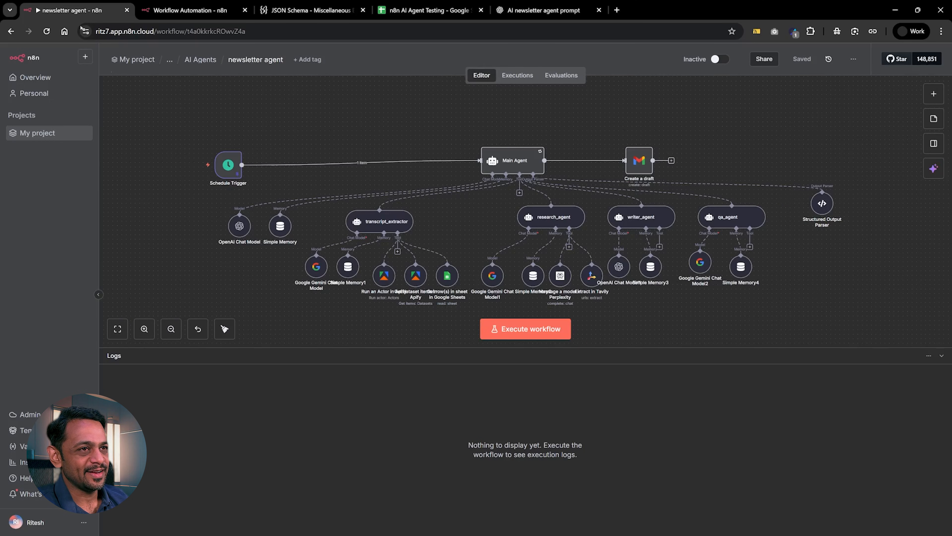
key(ctrl+Tab)
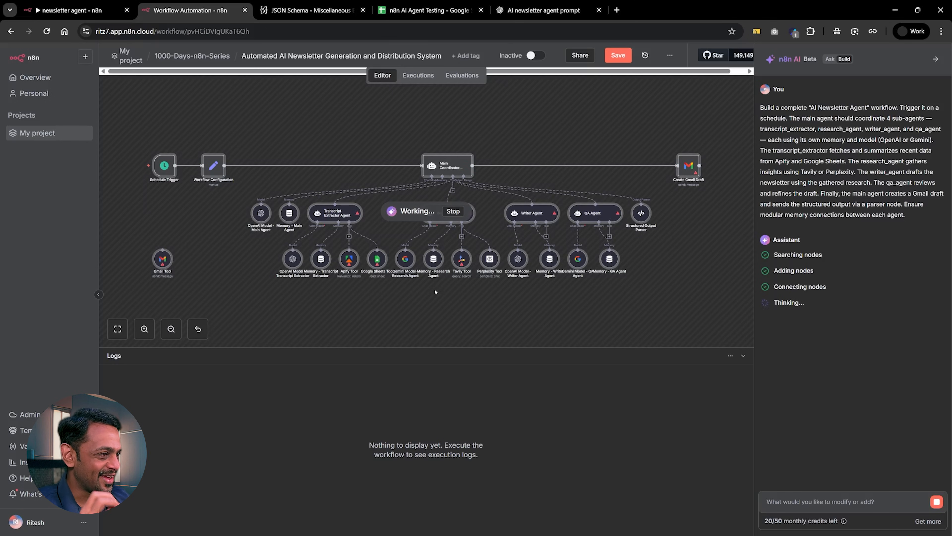
click(52, 7)
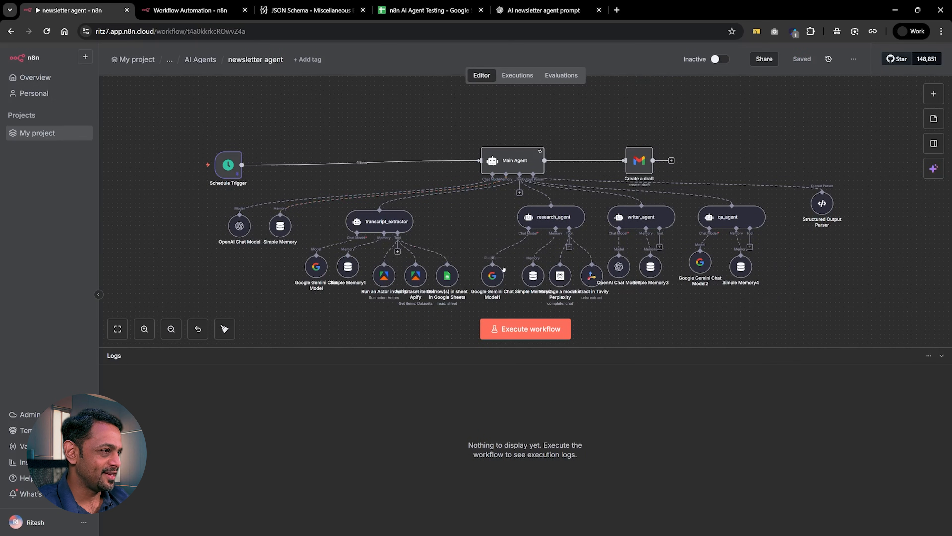
drag(598, 282, 611, 303)
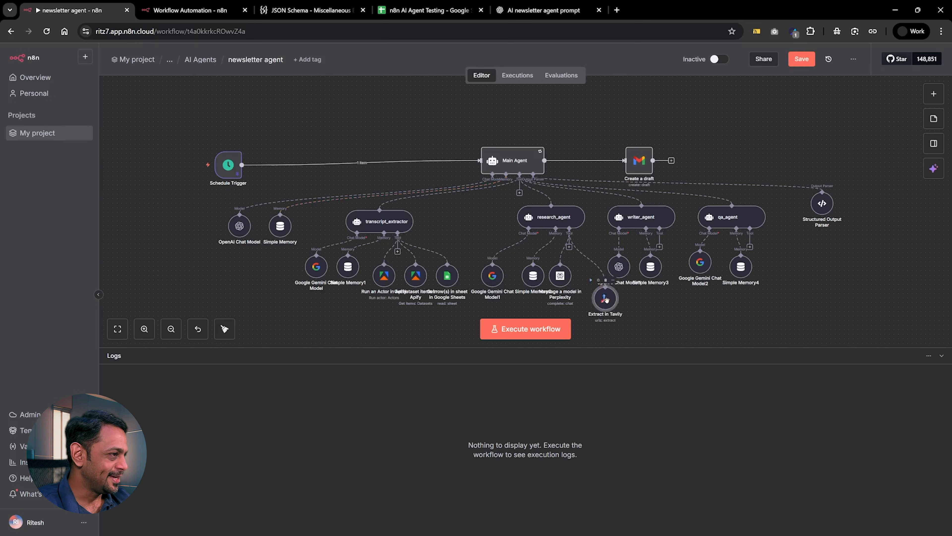
View the finished AI-generated workflow, return to the original newsletter agent and move its Get dataset items in Apify node slightly below its neighbours.
click(198, 12)
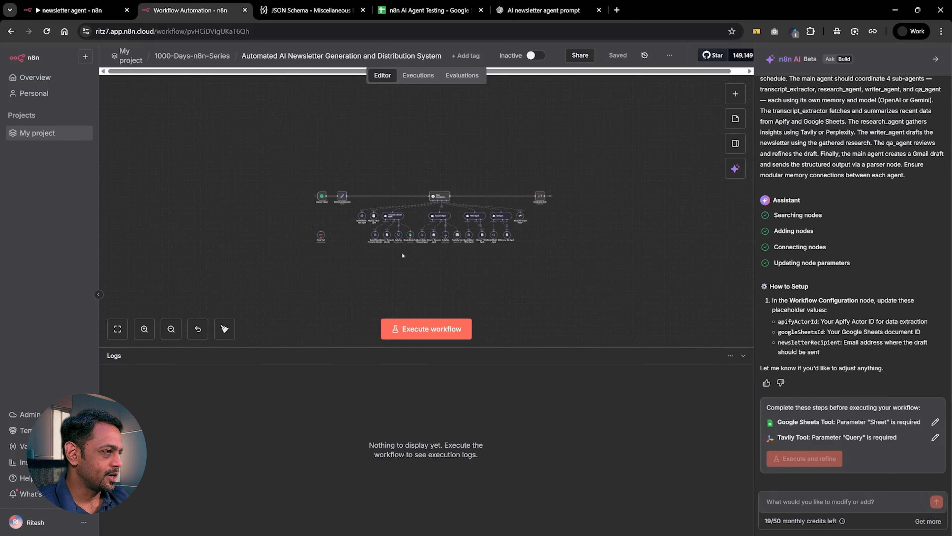
scroll(402, 255, up, 5)
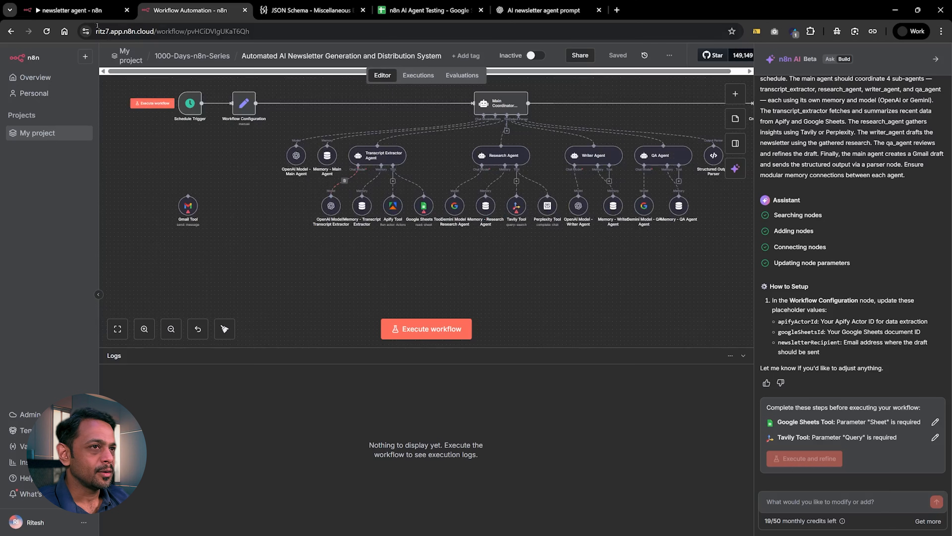
click(89, 10)
drag(415, 275, 420, 292)
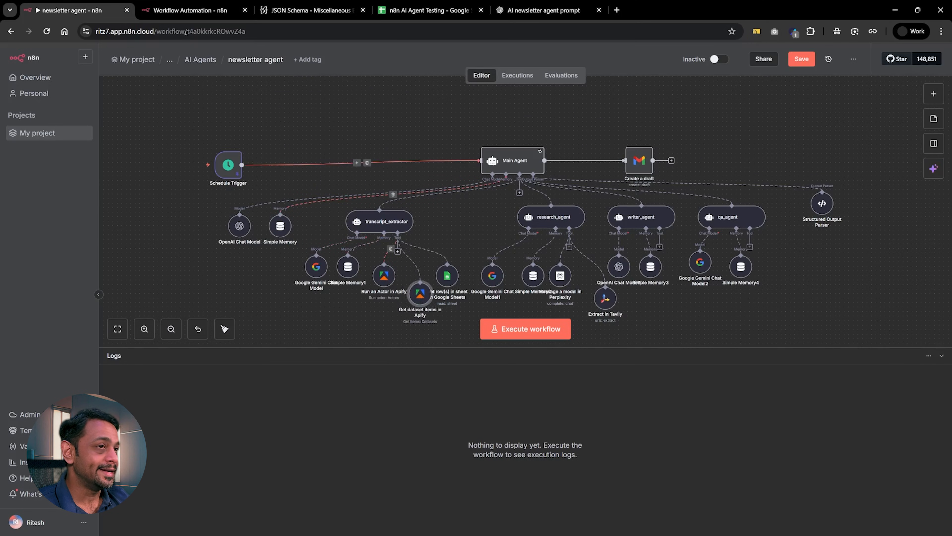
Compare the sub-agents and tools of both workflows, and move the generated workflow's Gemini Model - Research Agent node below its row.
click(189, 10)
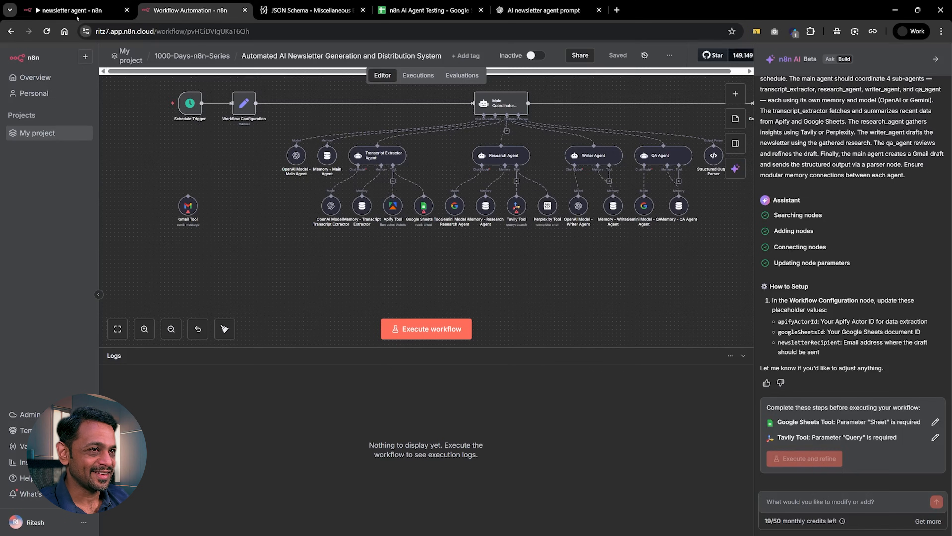
click(71, 10)
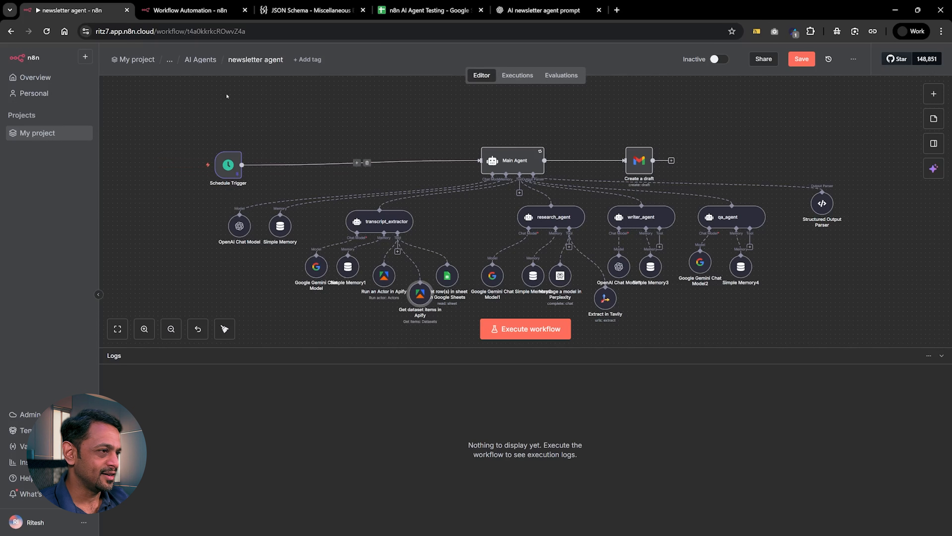
click(195, 12)
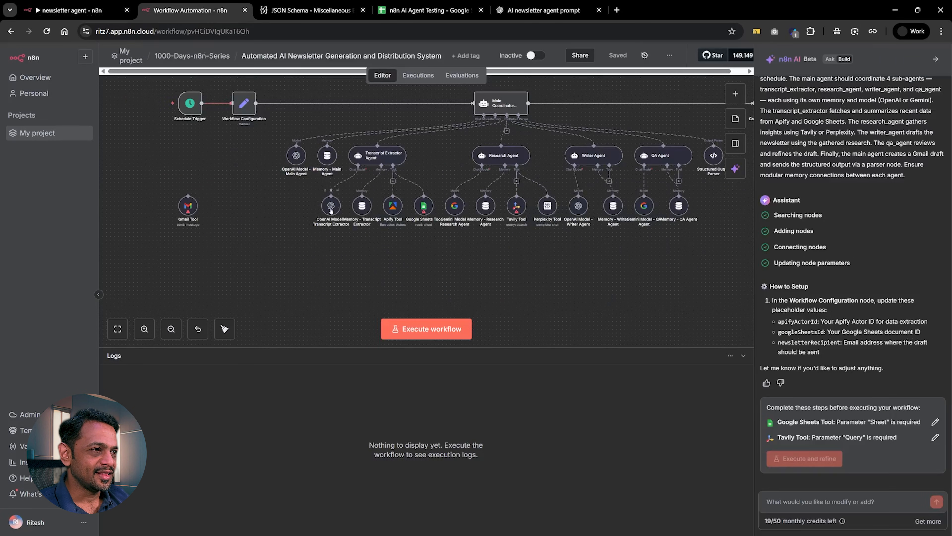
click(78, 12)
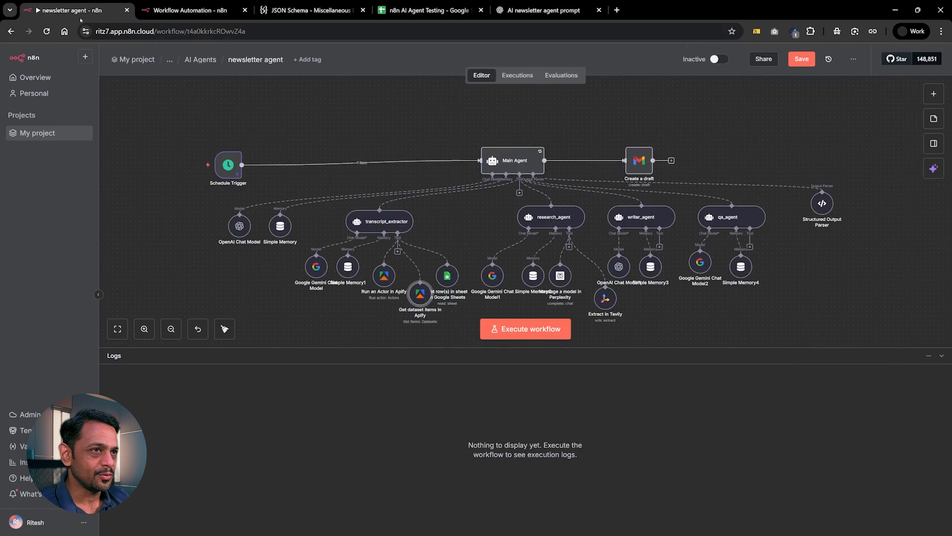
click(161, 10)
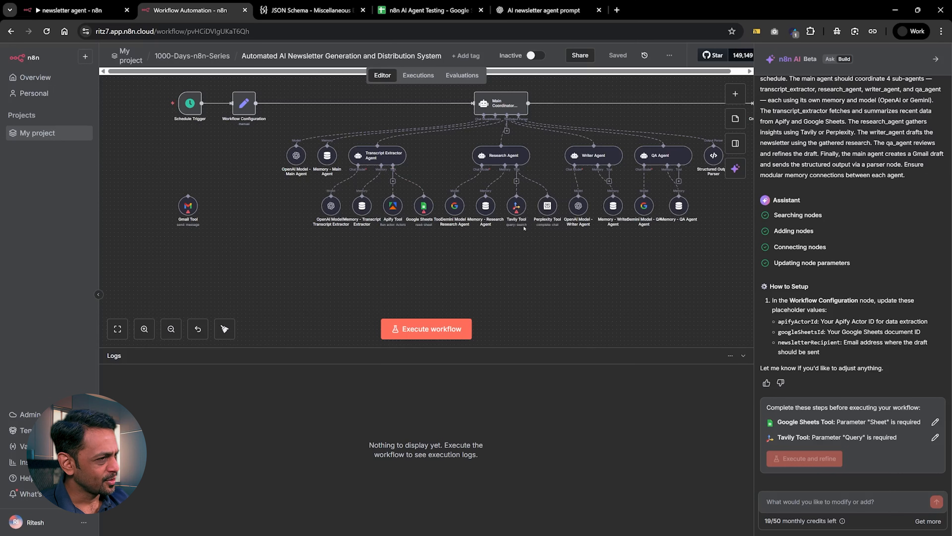
drag(465, 202, 473, 234)
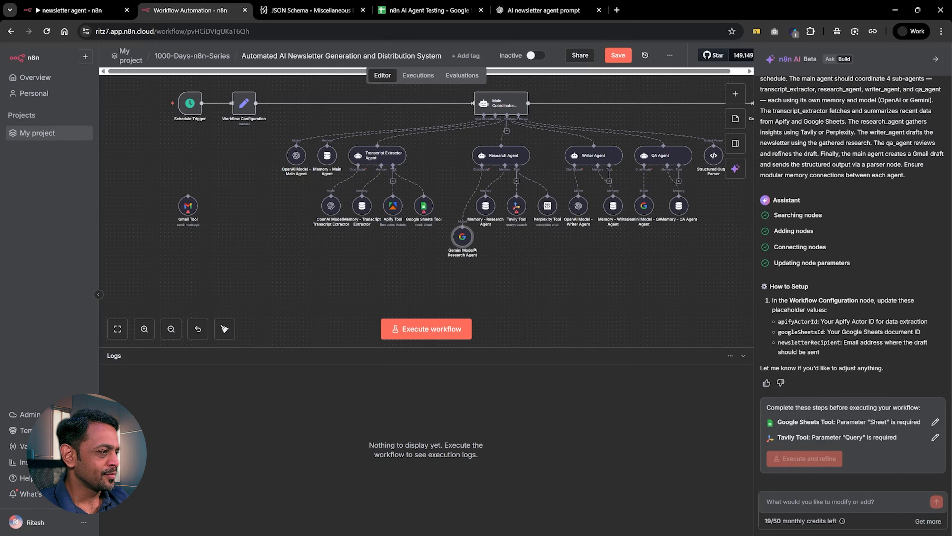
Review the ChatGPT prompt against the original newsletter agent and examine the generated workflow's nodes from the Schedule Trigger to the Gmail draft.
click(525, 10)
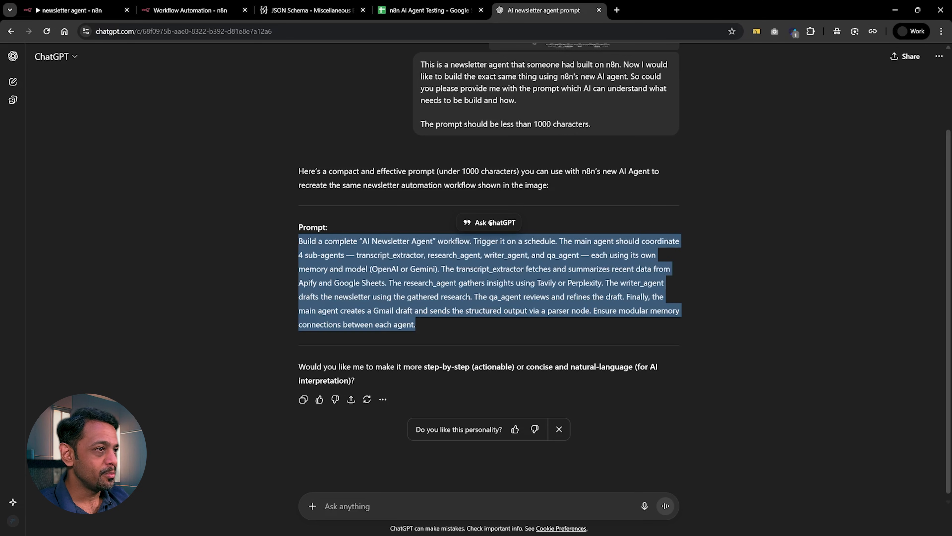
click(475, 257)
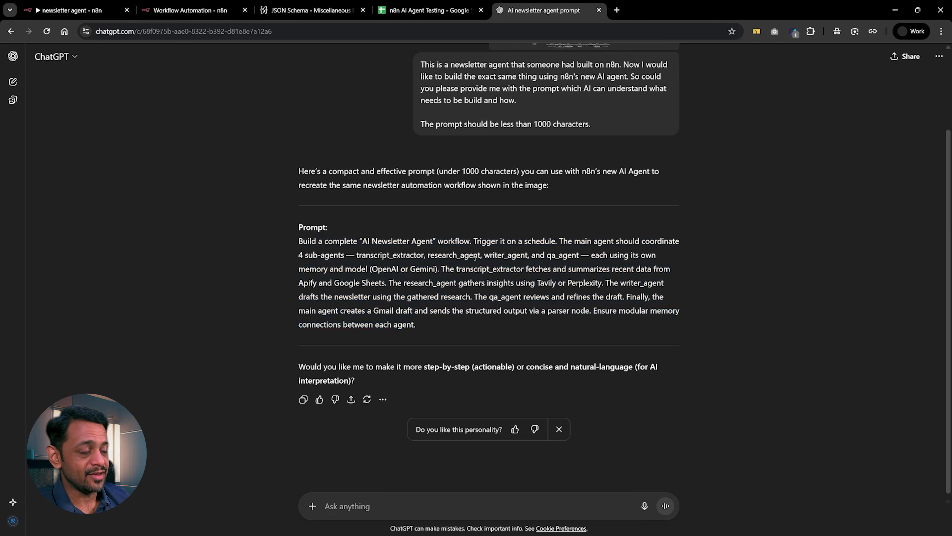
click(90, 10)
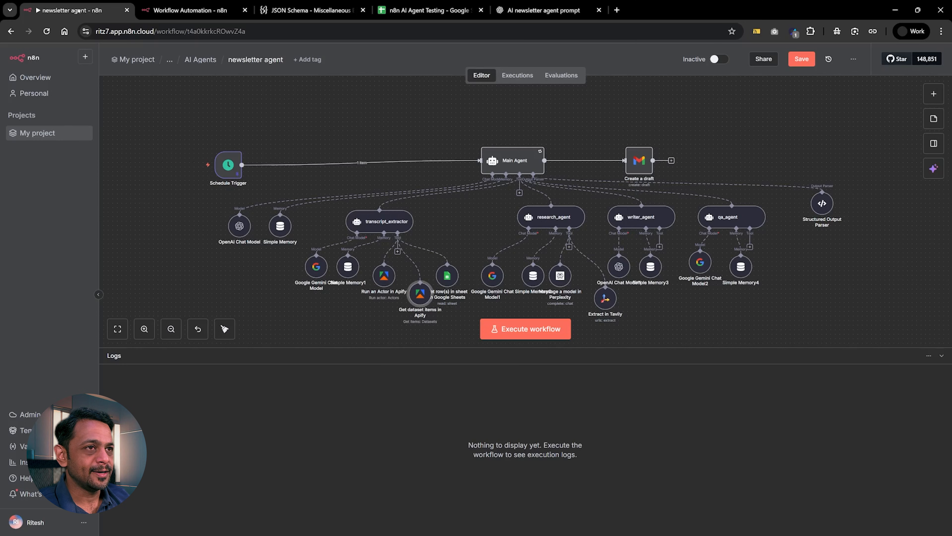
click(169, 10)
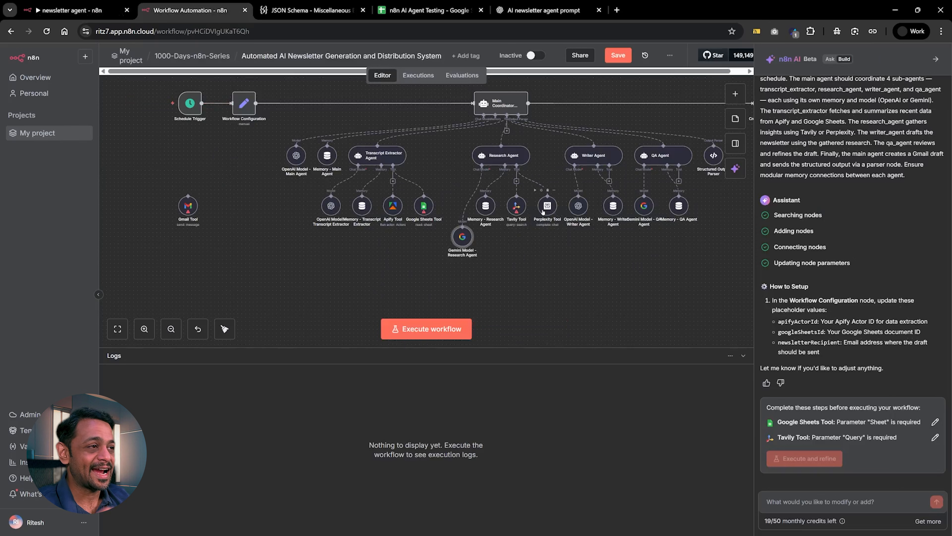
scroll(574, 189, up, 2)
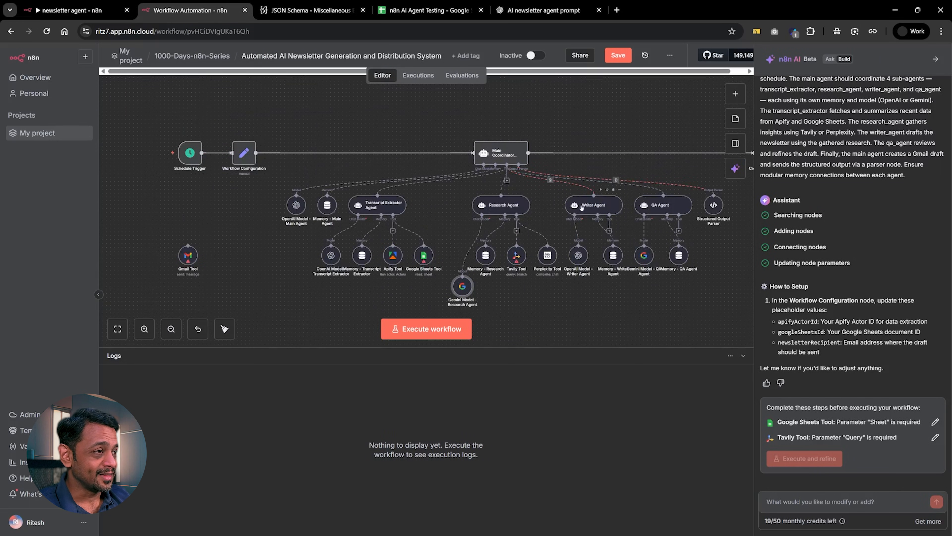
scroll(581, 207, right, 2)
scroll(582, 207, right, 1)
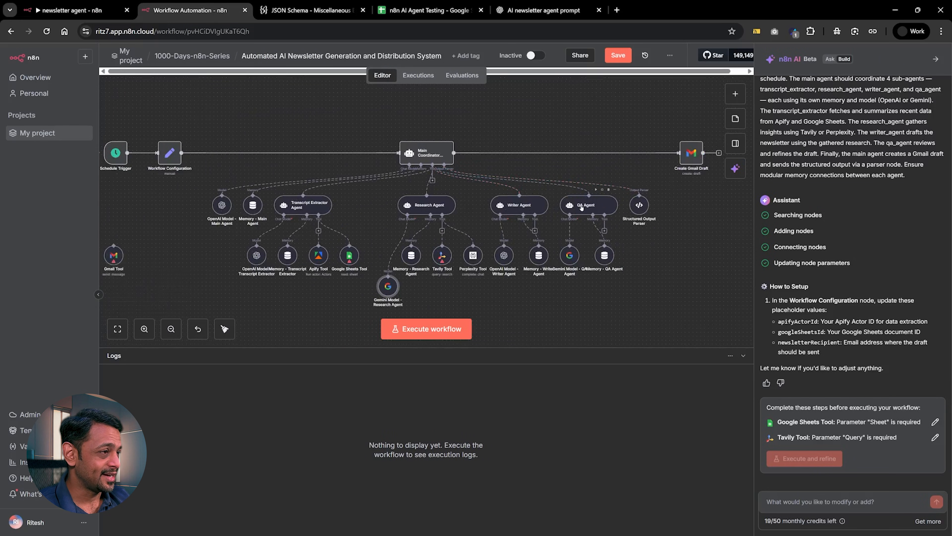
scroll(581, 207, left, 2)
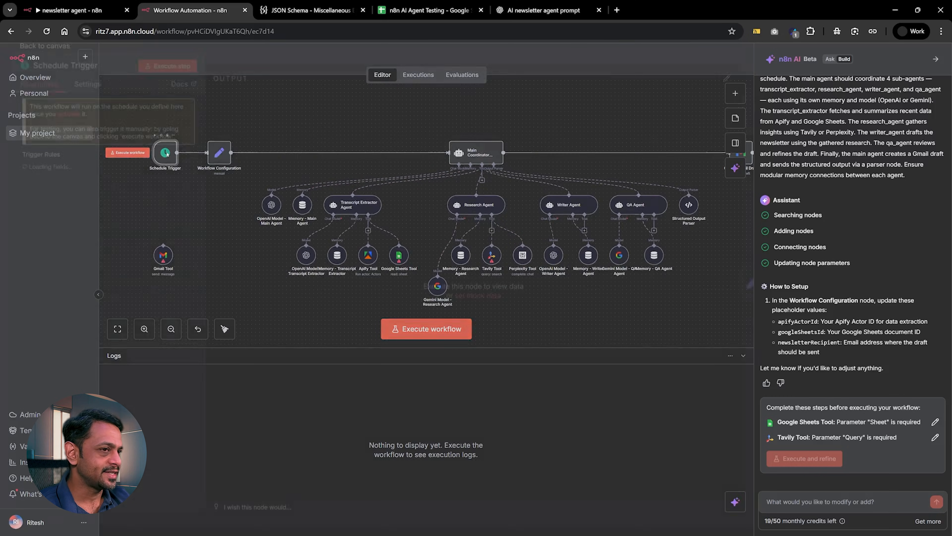
Inspect the parameters of the generated workflow's Schedule Trigger and Workflow Configuration nodes, closing each one.
double_click(167, 154)
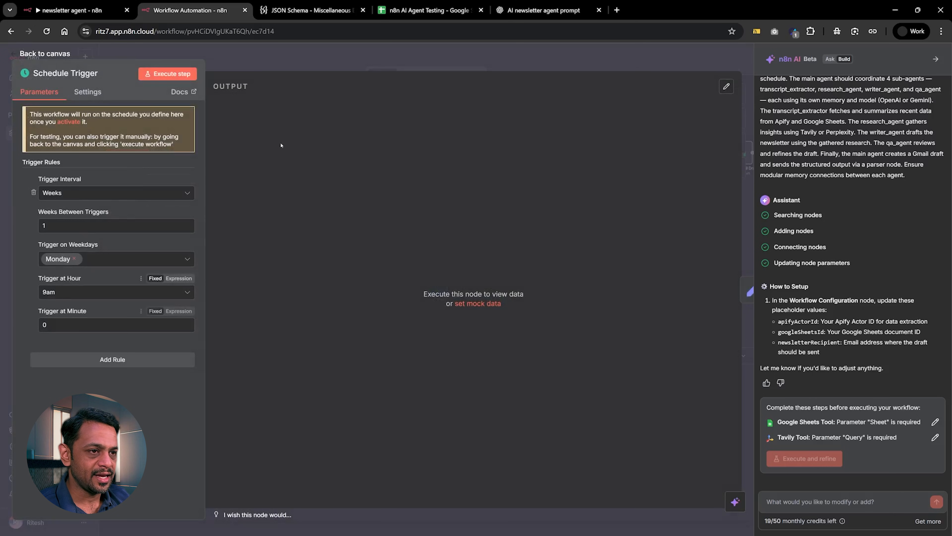
key(Escape)
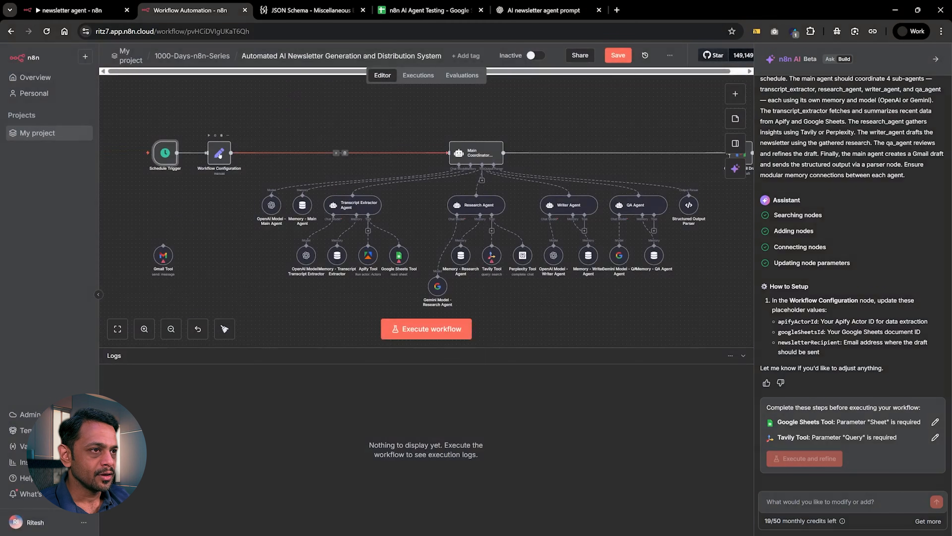
double_click(220, 153)
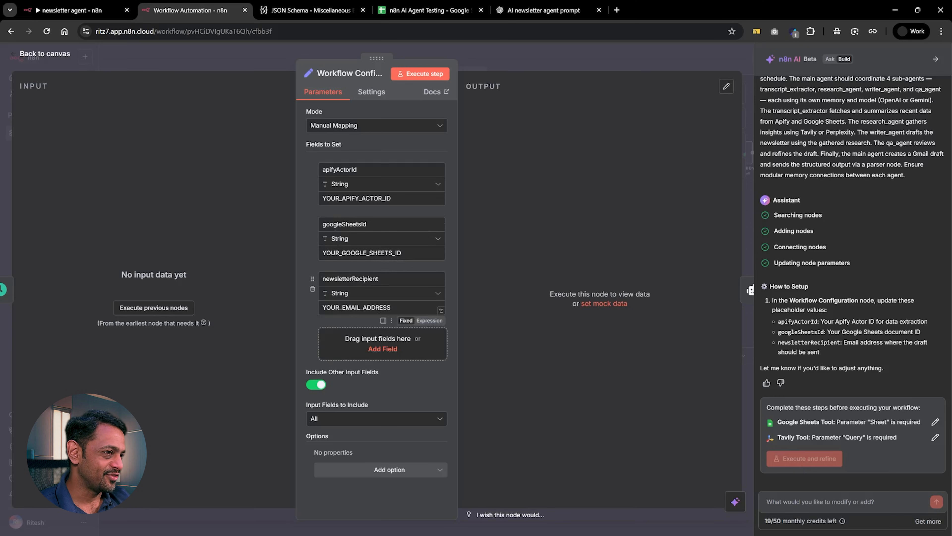
click(469, 60)
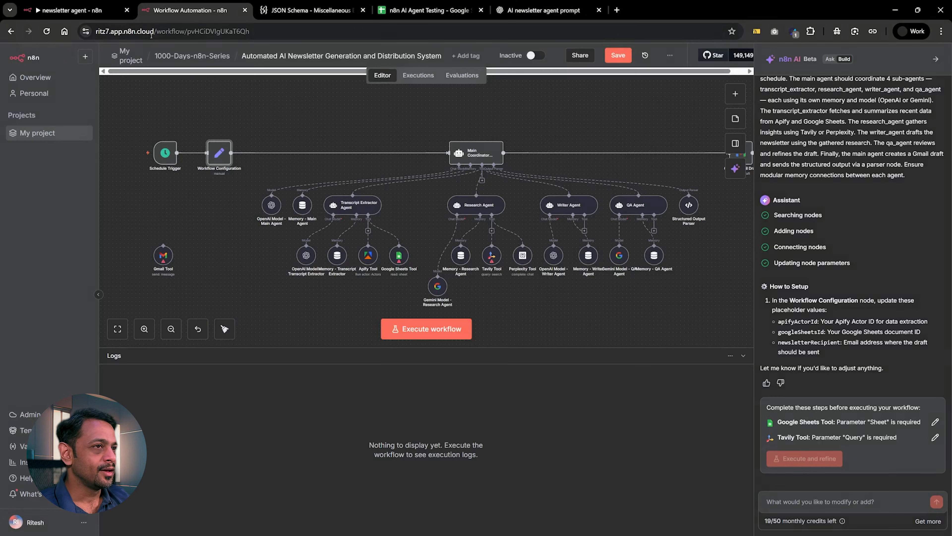
Inspect the Run an Actor in Apify node's parameters in the original newsletter agent and return to the generated workflow.
click(71, 10)
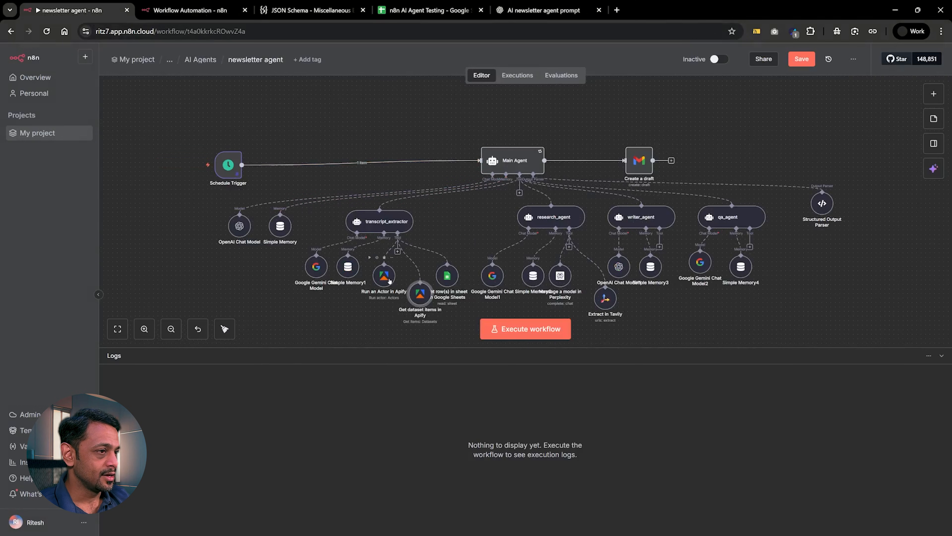
double_click(386, 277)
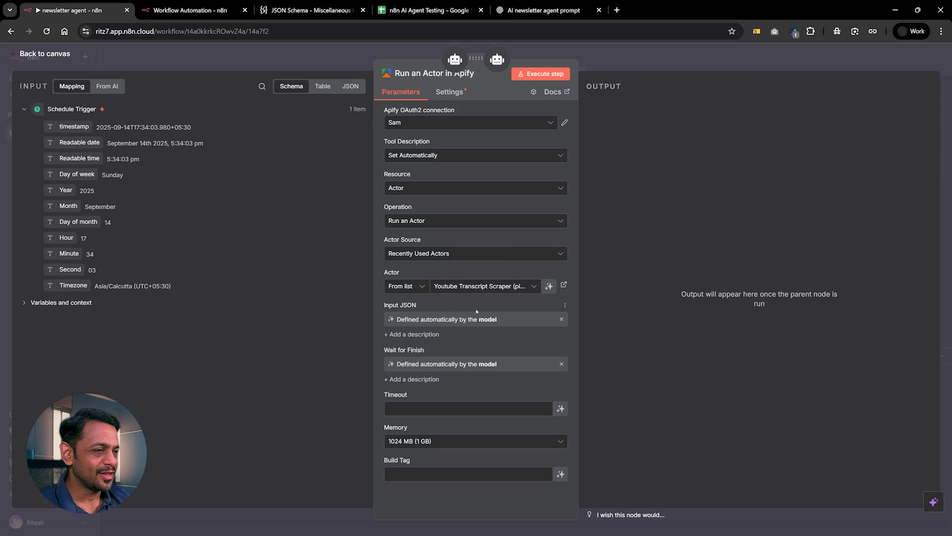
click(189, 10)
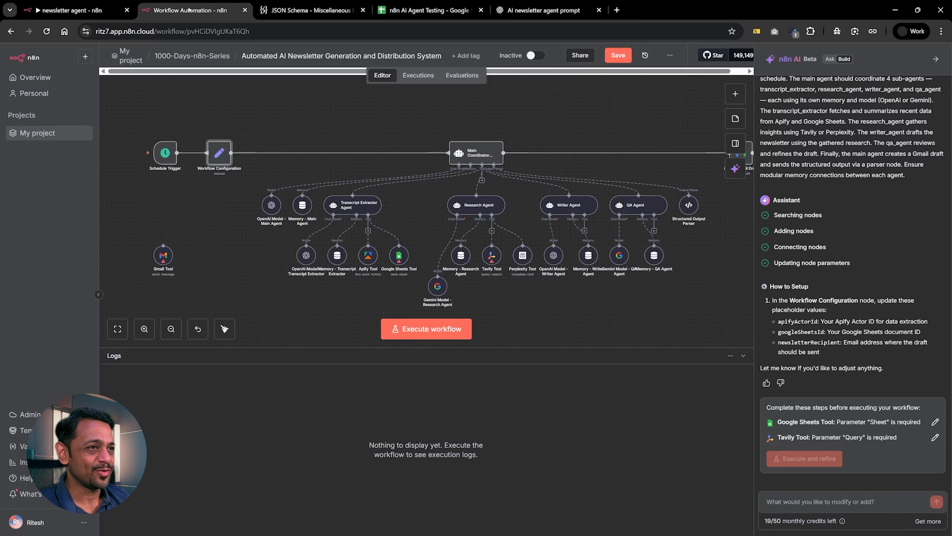
Inspect the Apify Tool's Actor ID expression in the generated workflow and check the matching apifyActorId field in the Workflow Configuration node.
double_click(367, 256)
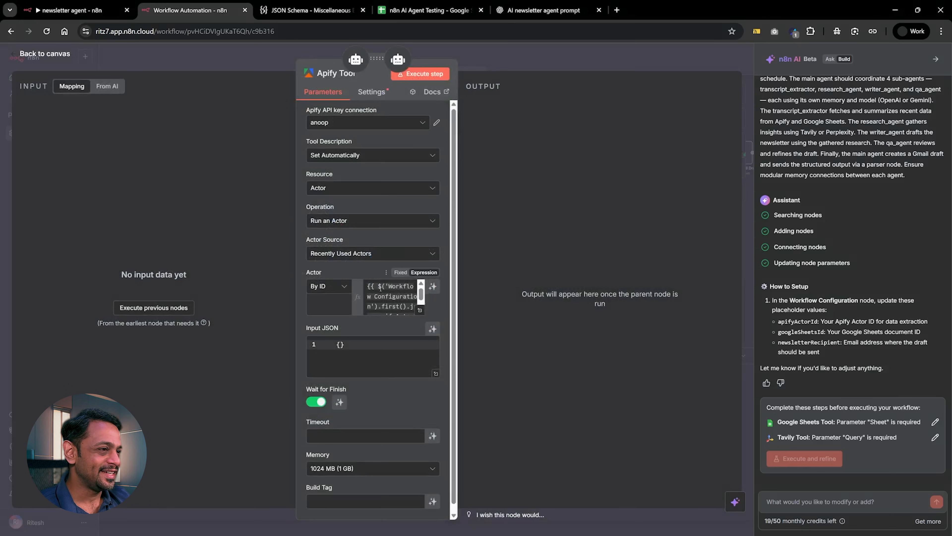
click(380, 287)
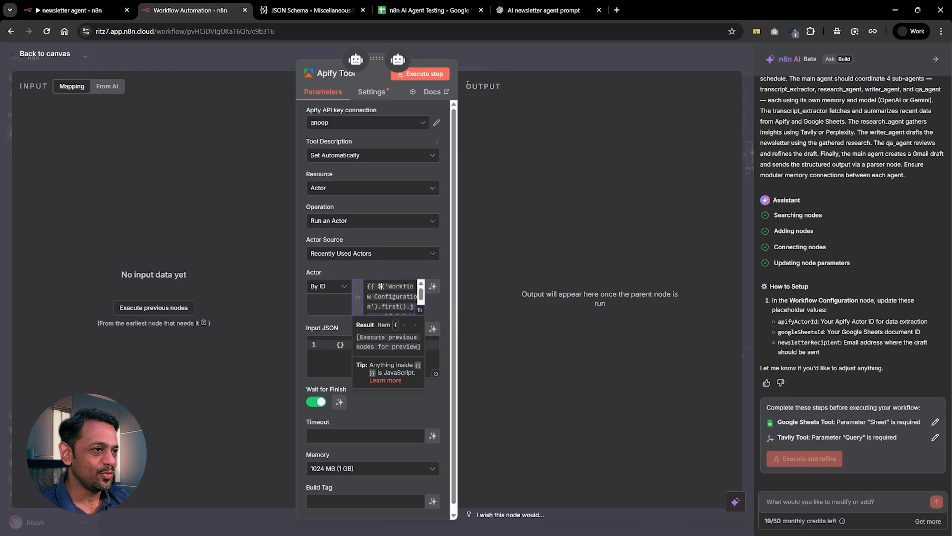
key(Escape)
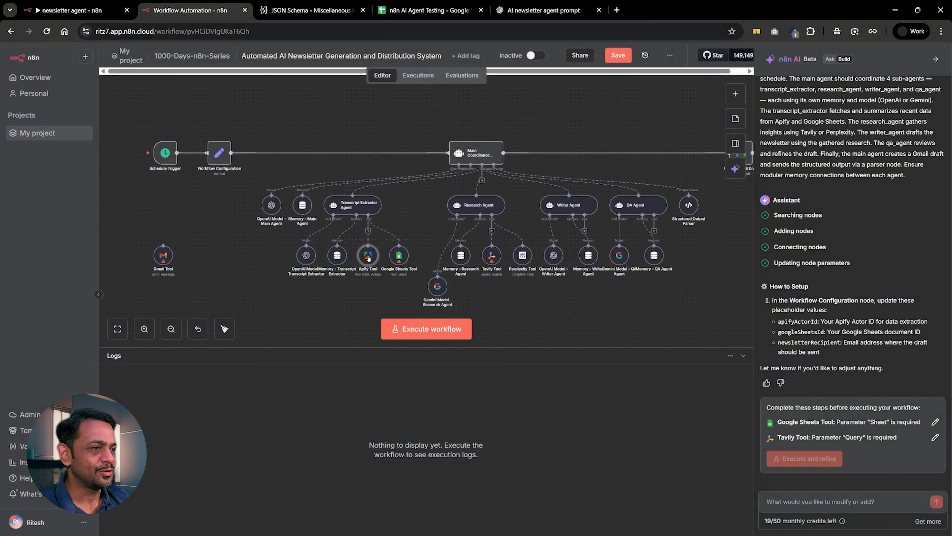
double_click(220, 152)
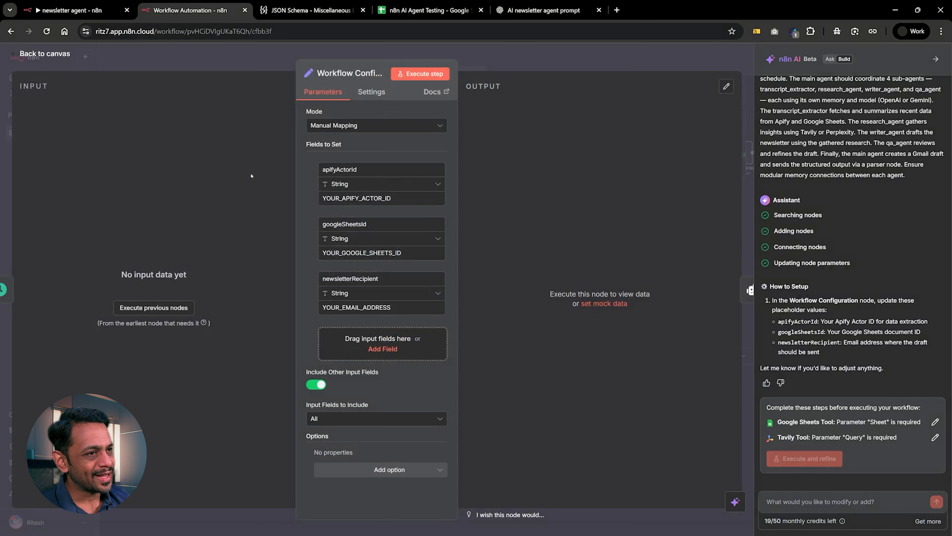
click(474, 58)
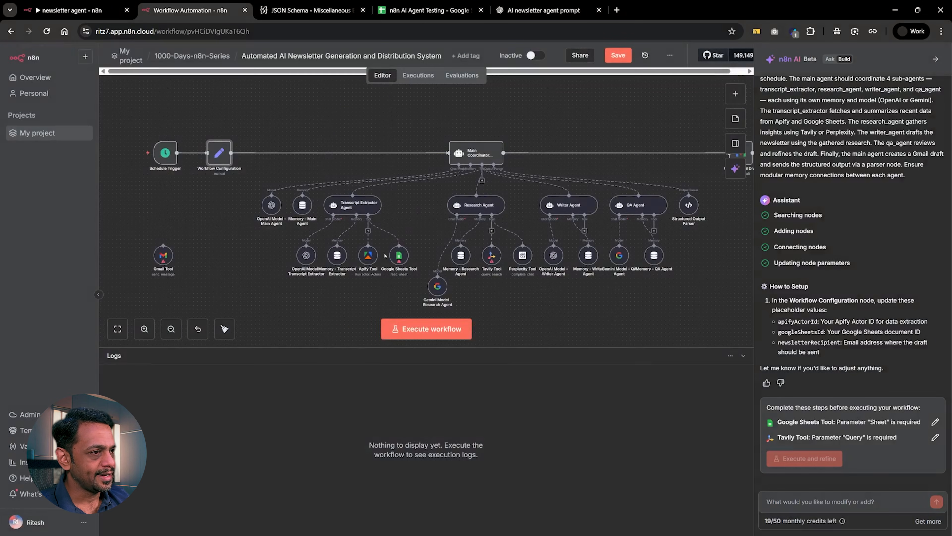
Try the Apify Tool with other Apify OAuth2 connections, ending on Apify account 2, and check the Actor selection modes.
double_click(367, 255)
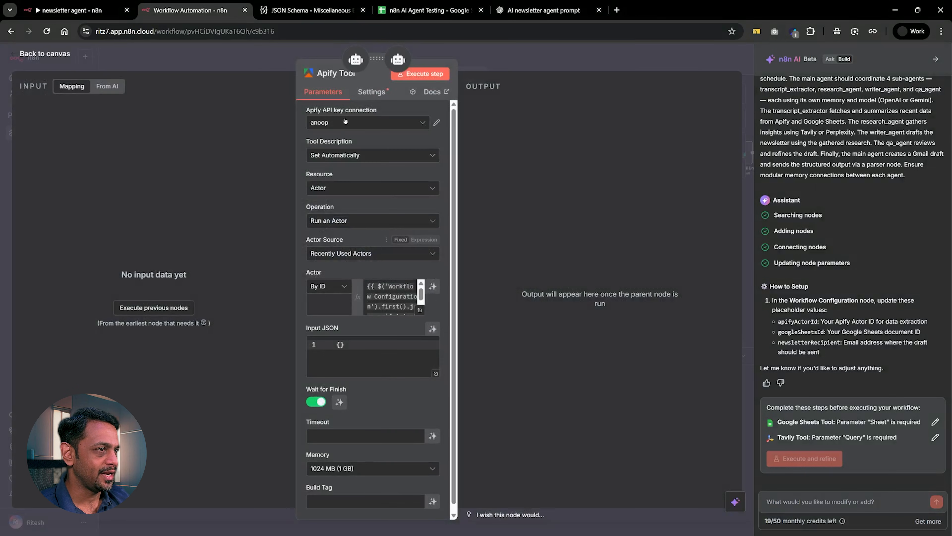
click(364, 123)
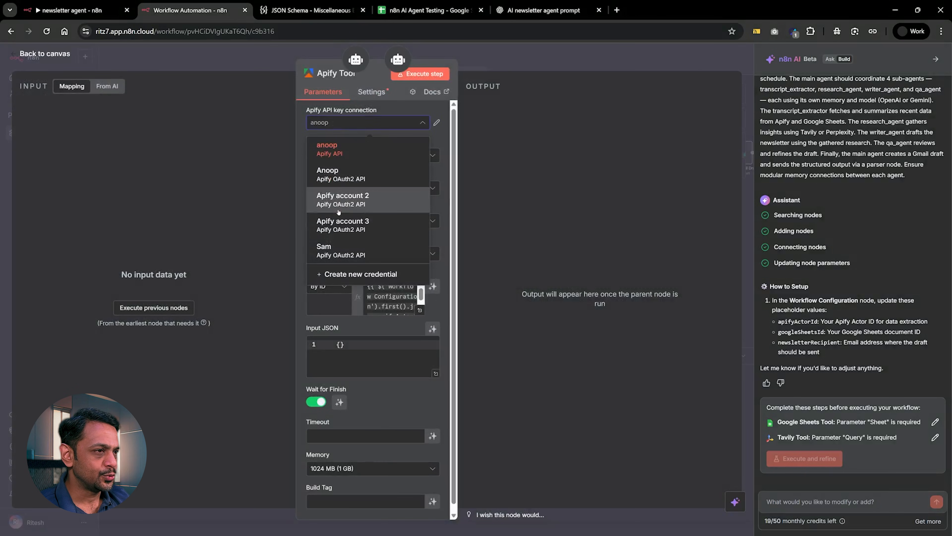
click(331, 253)
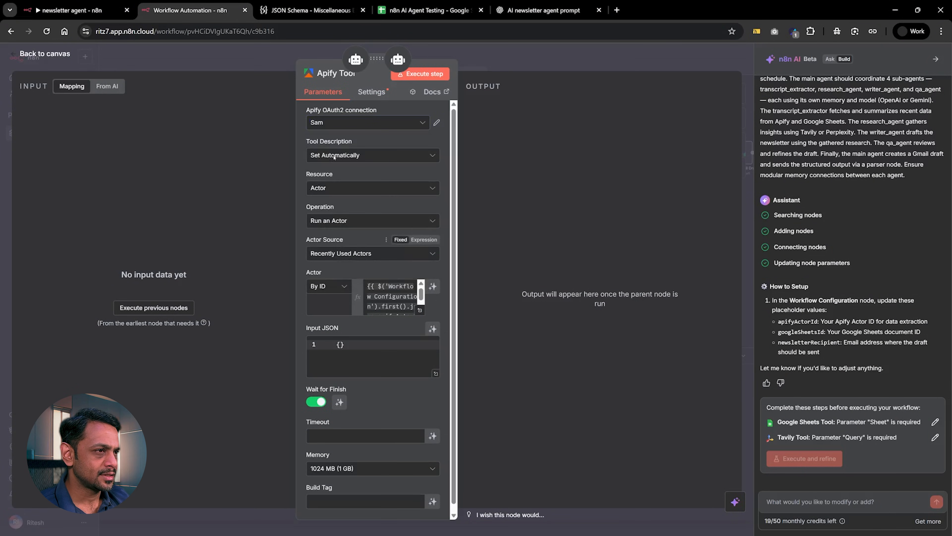
click(329, 126)
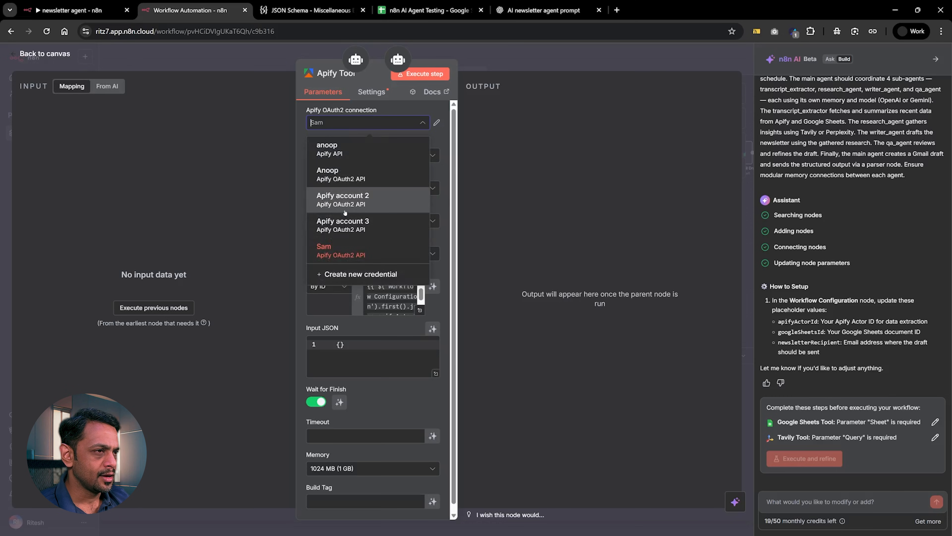
click(342, 200)
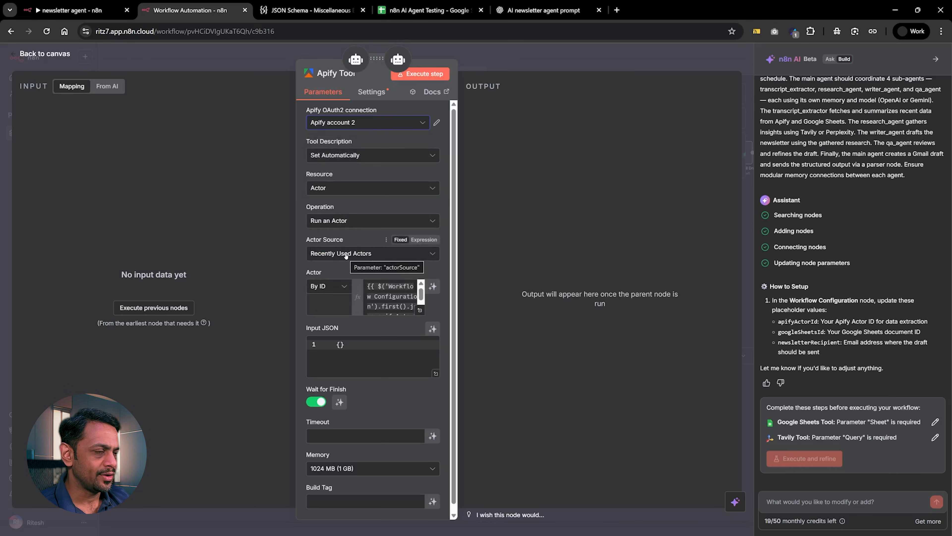
click(327, 287)
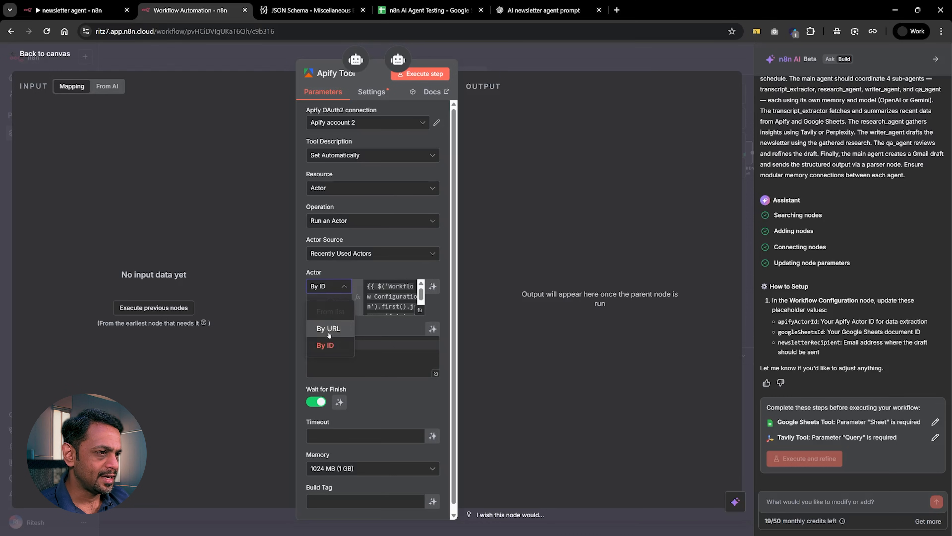
click(351, 272)
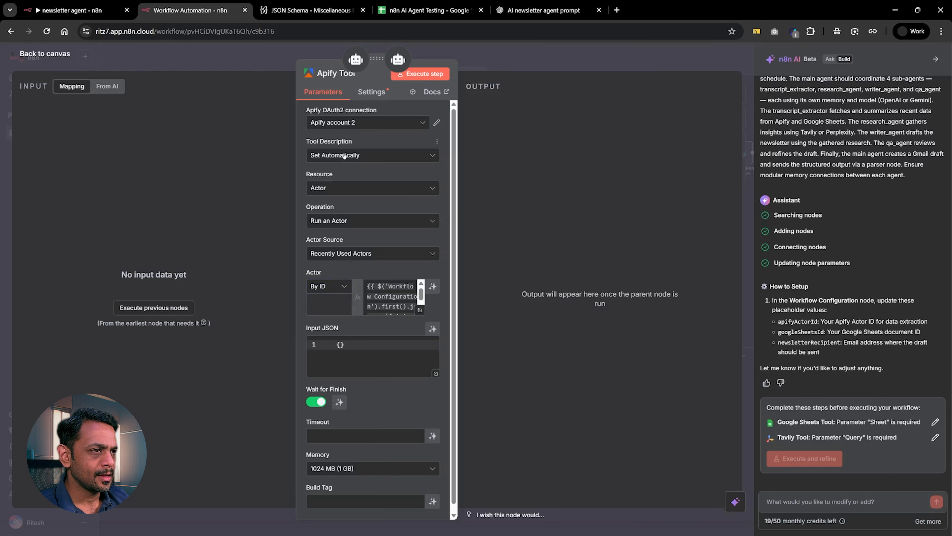
Switch the Apify Tool's Tool Description to Set Manually and close the node.
click(344, 155)
click(340, 217)
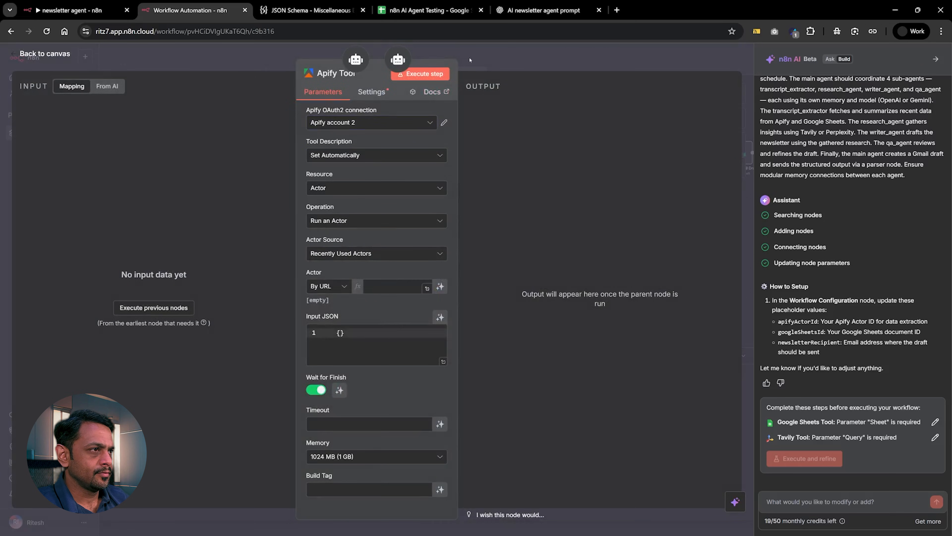
click(470, 60)
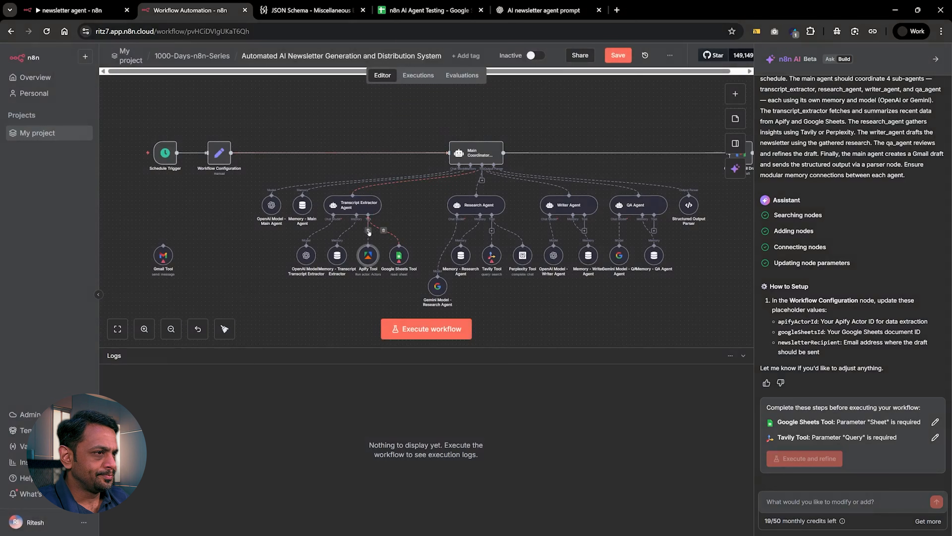
Move the Apify Tool node lower and add a second Apify tool to the Transcript Extractor Agent.
drag(369, 255, 344, 321)
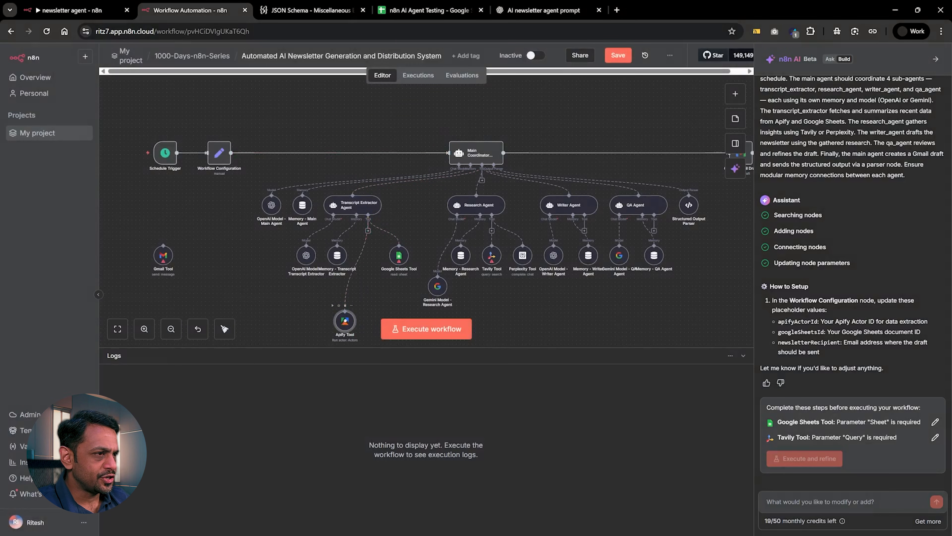
click(368, 230)
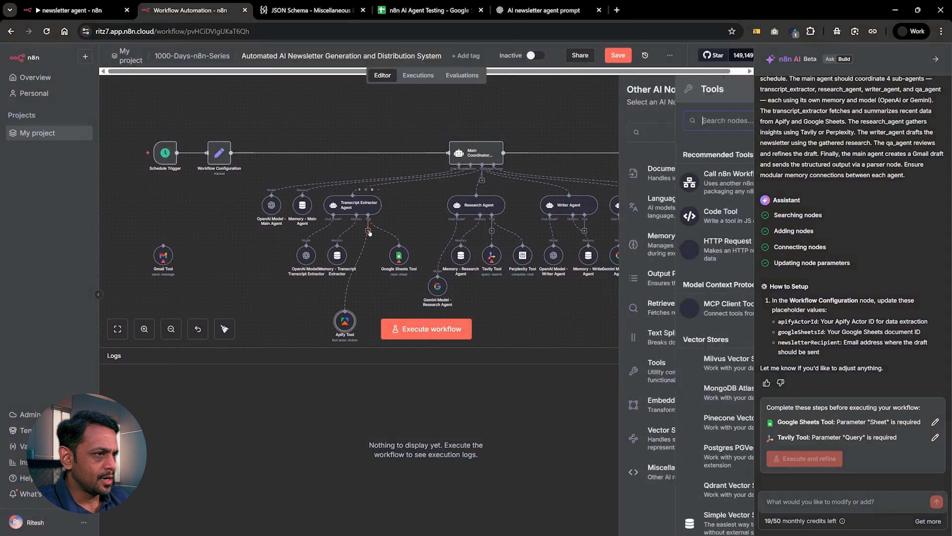
text(apify)
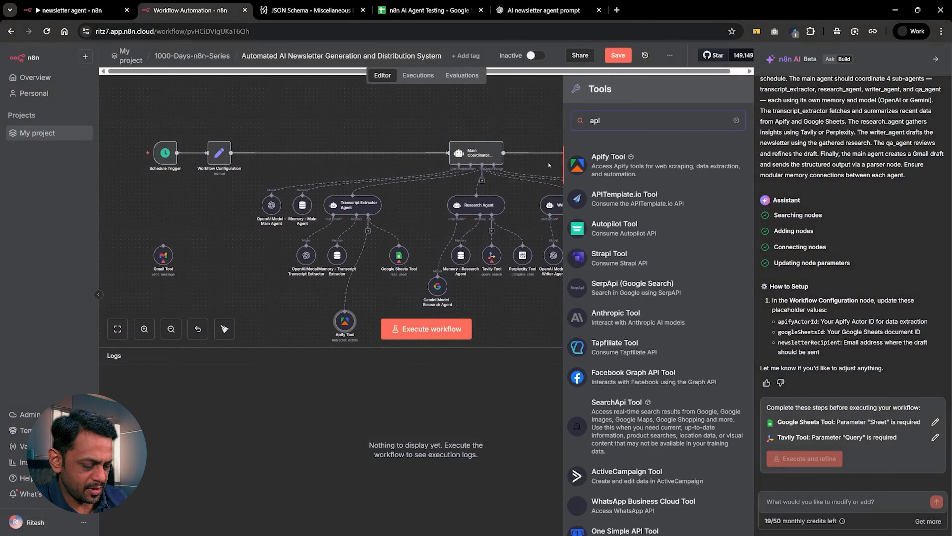
click(620, 167)
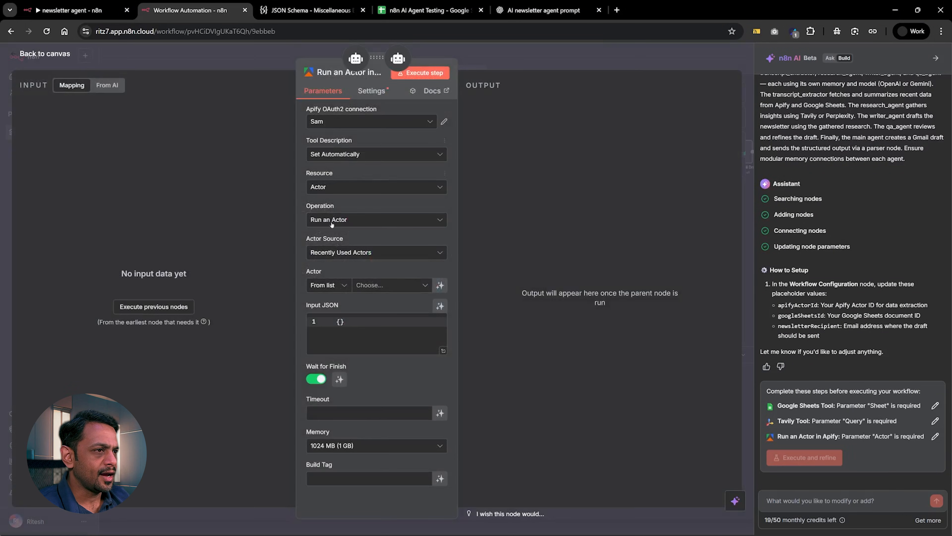
Choose the Youtube Transcript Scraper from the list as the new Apify tool's actor and close the node.
click(364, 285)
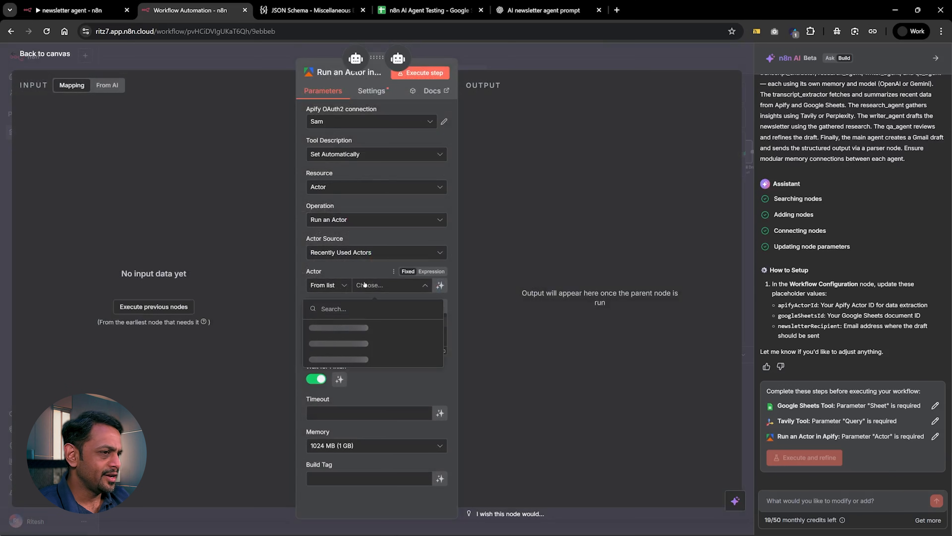
click(347, 328)
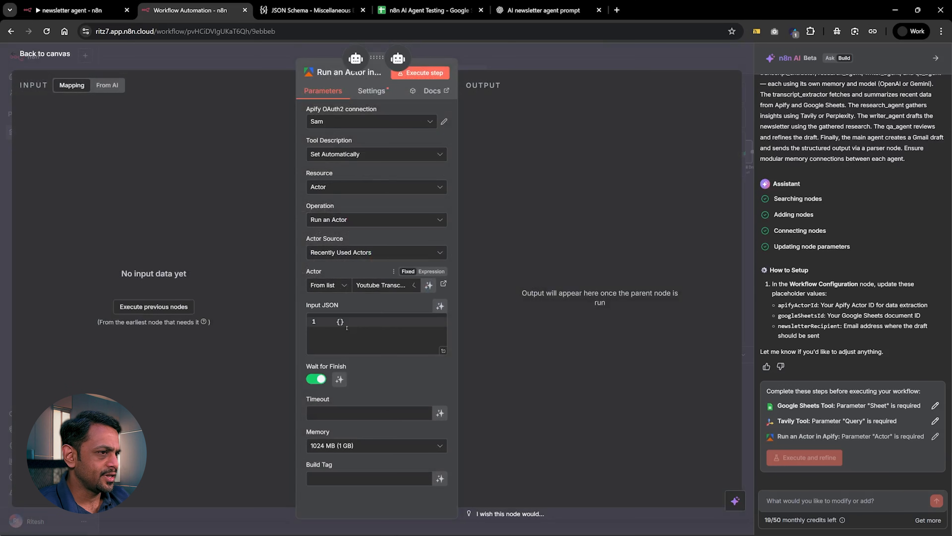
click(318, 322)
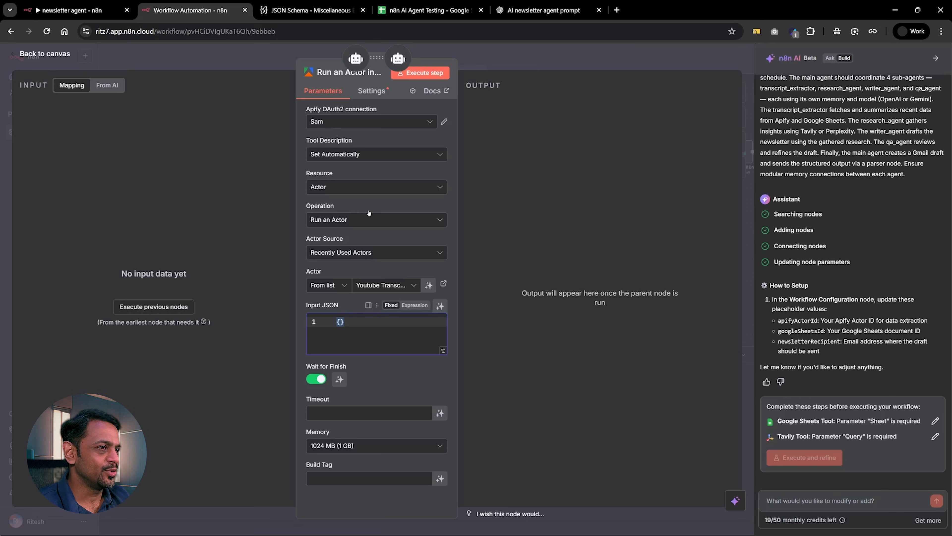
click(501, 65)
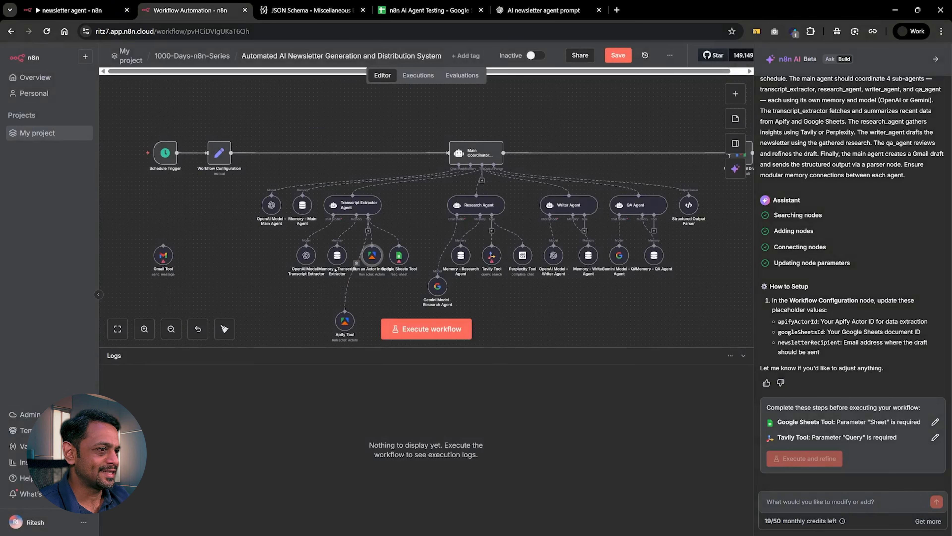
Reposition the two Apify nodes below the Transcript Extractor Agent and compare their connection and actor parameters.
drag(345, 325, 345, 312)
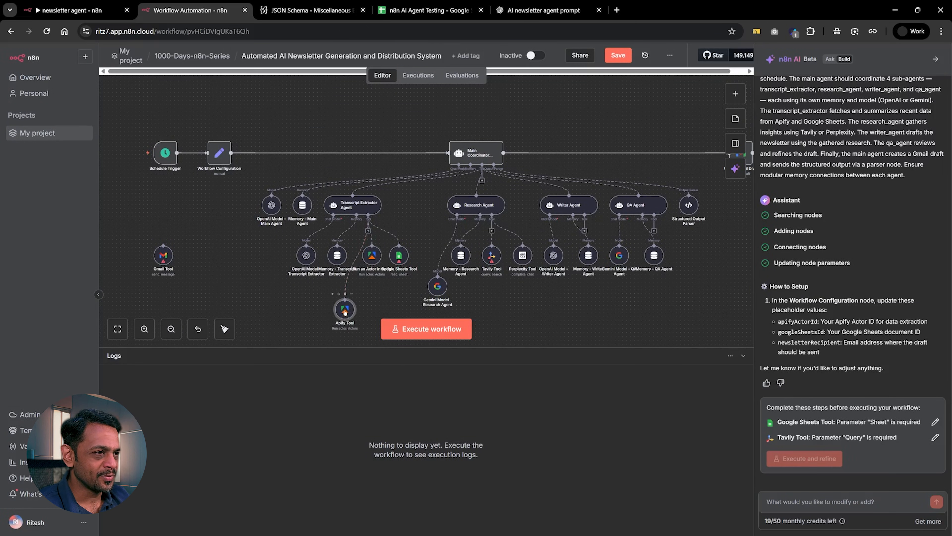
drag(370, 264, 373, 277)
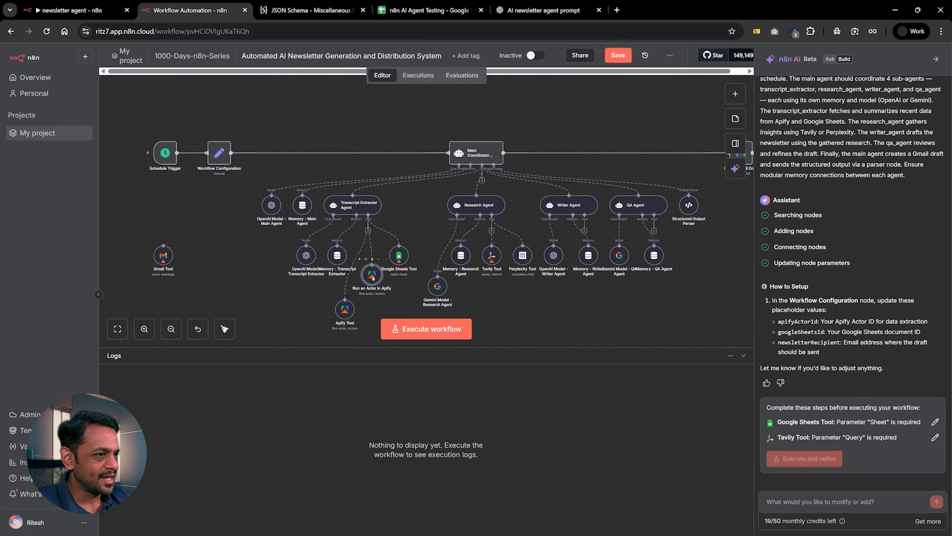
double_click(373, 278)
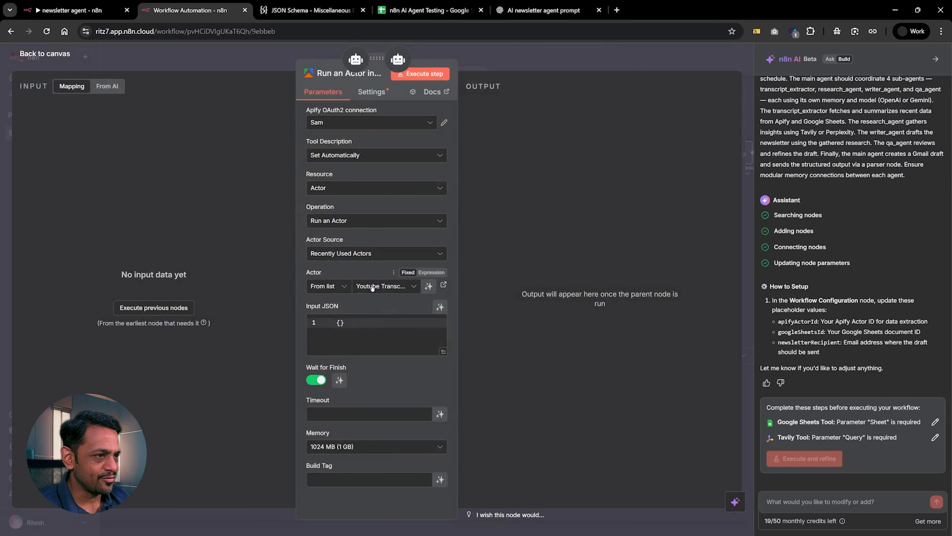
click(288, 55)
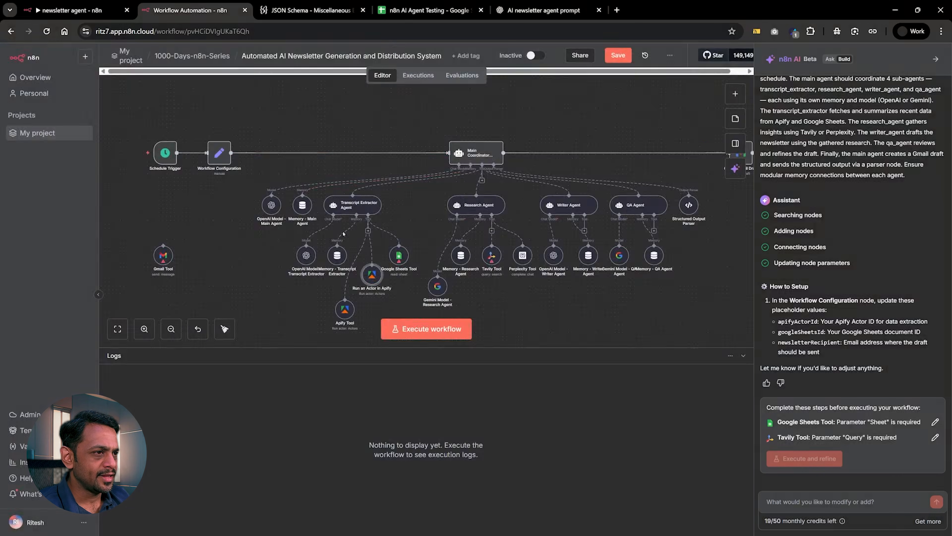
double_click(345, 308)
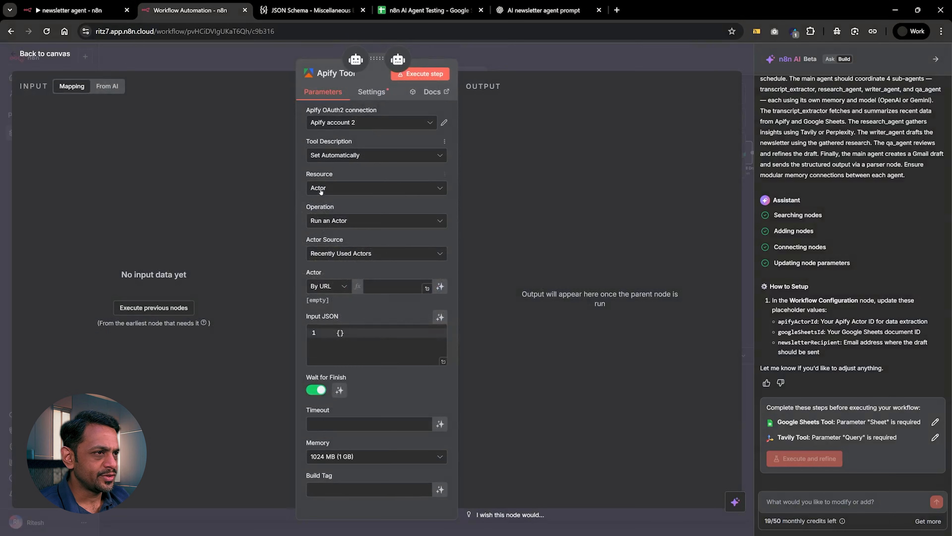
click(477, 62)
Set the Run an Actor in Apify node's connection to Apify account 2, keeping Recently Used Actors and the From list mode.
double_click(372, 275)
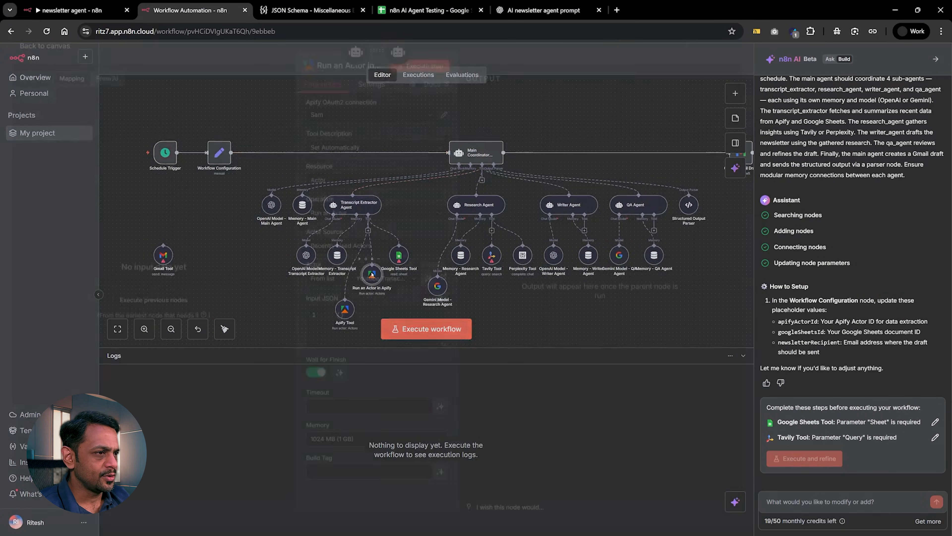
click(322, 122)
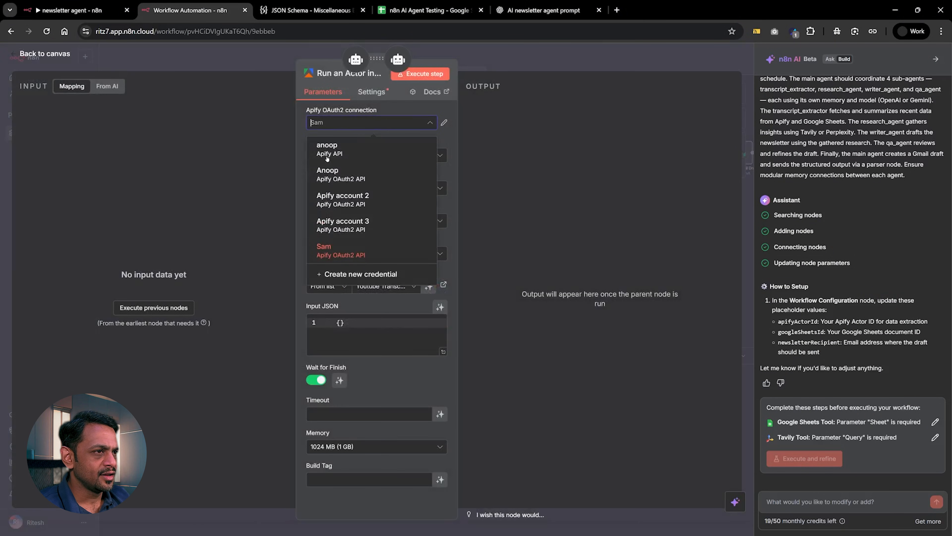
click(332, 195)
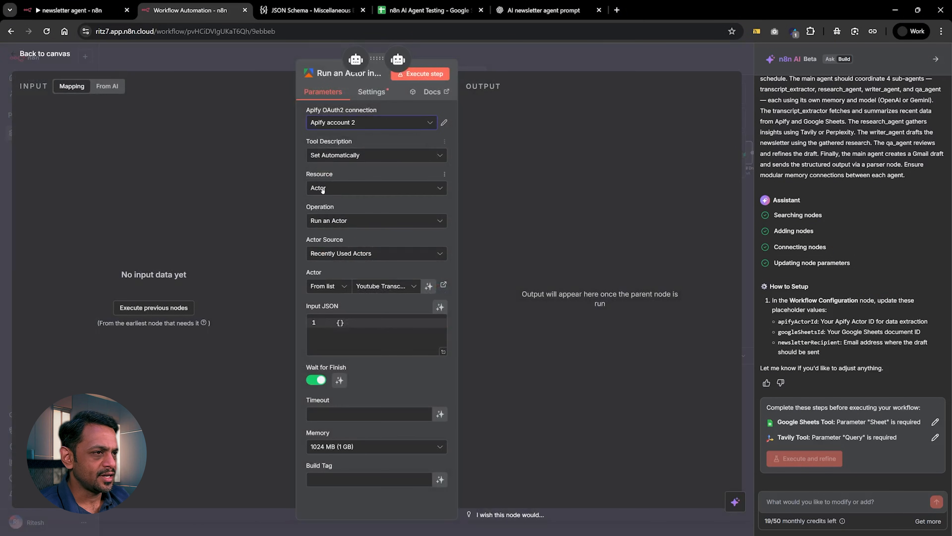
click(335, 253)
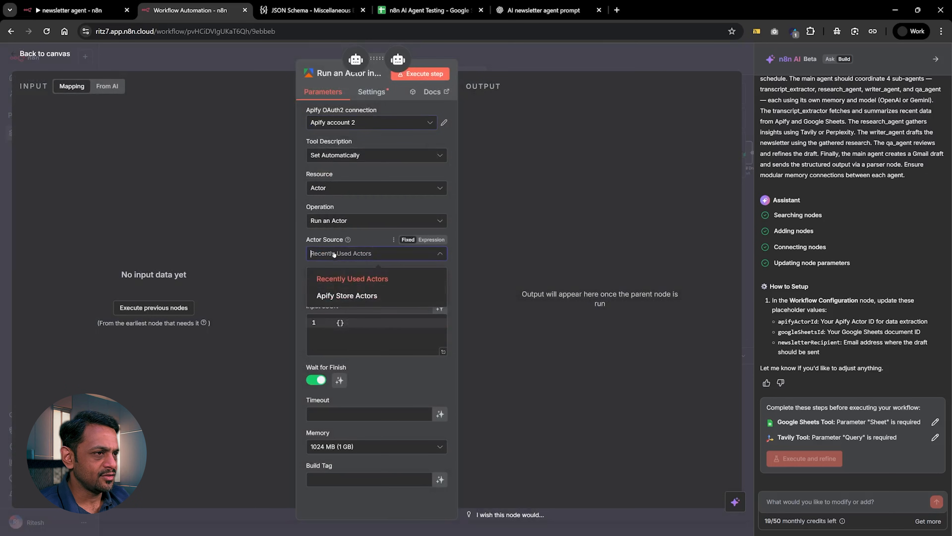
click(336, 281)
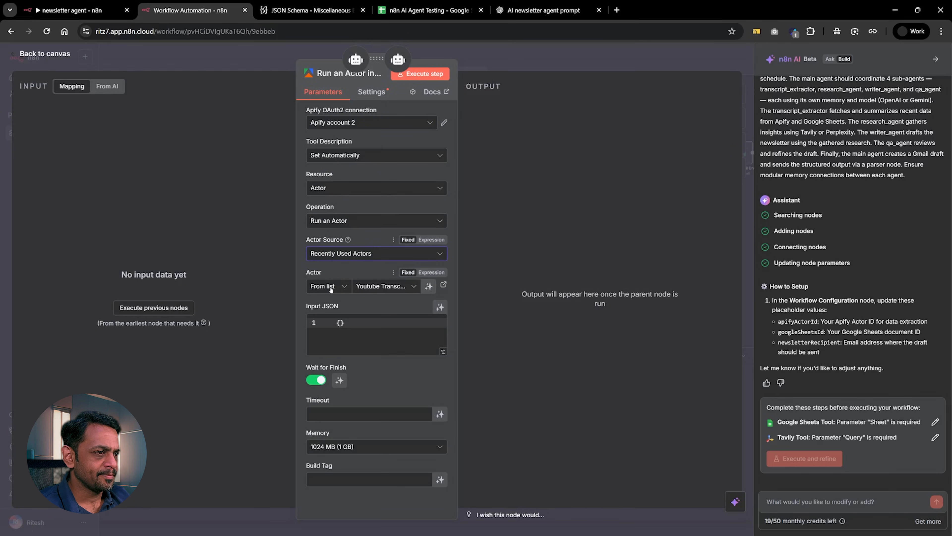
click(331, 289)
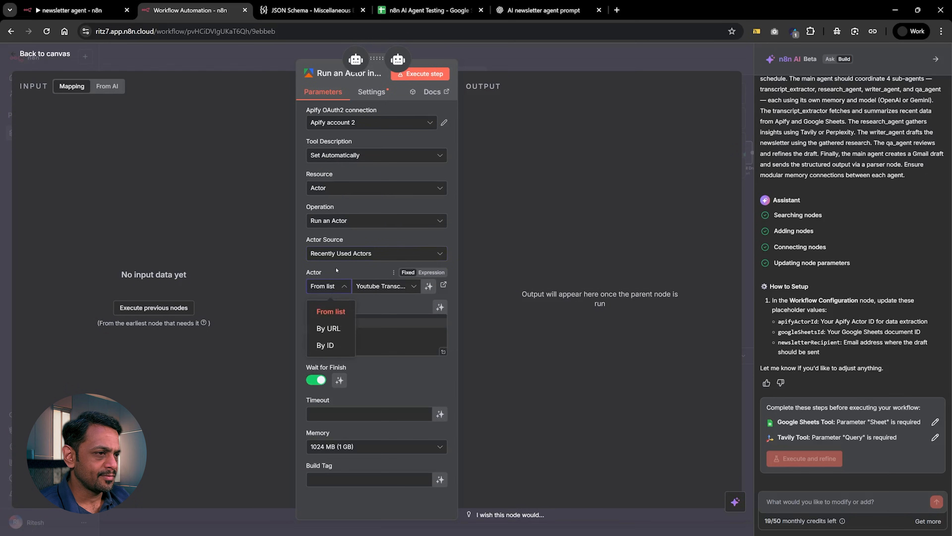
click(330, 290)
key(Escape)
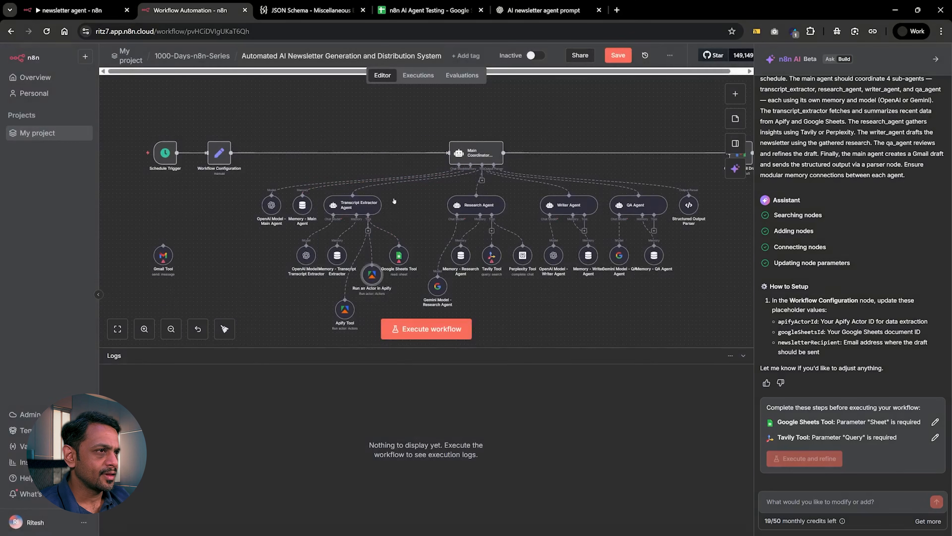
Set the original Apify Tool's connection to the stored Apify API key credential.
double_click(346, 308)
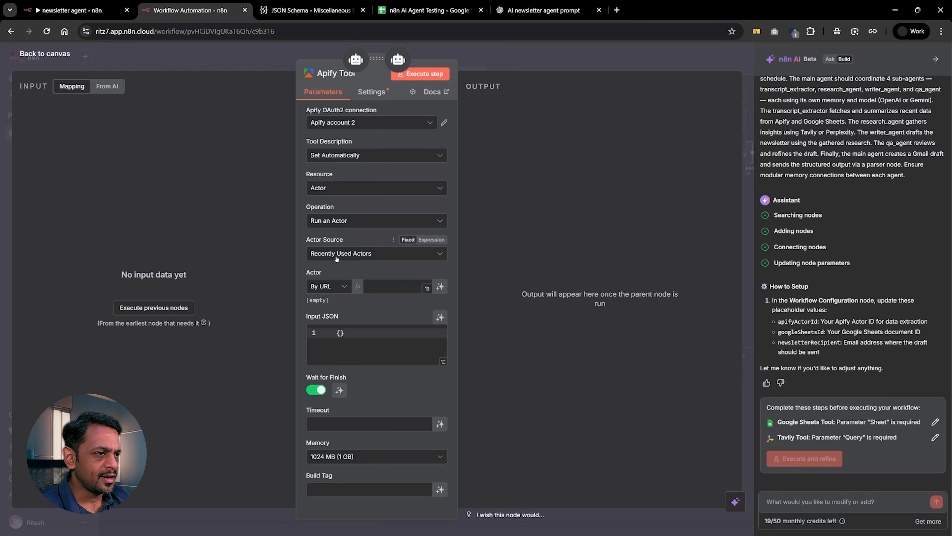
click(323, 287)
click(331, 122)
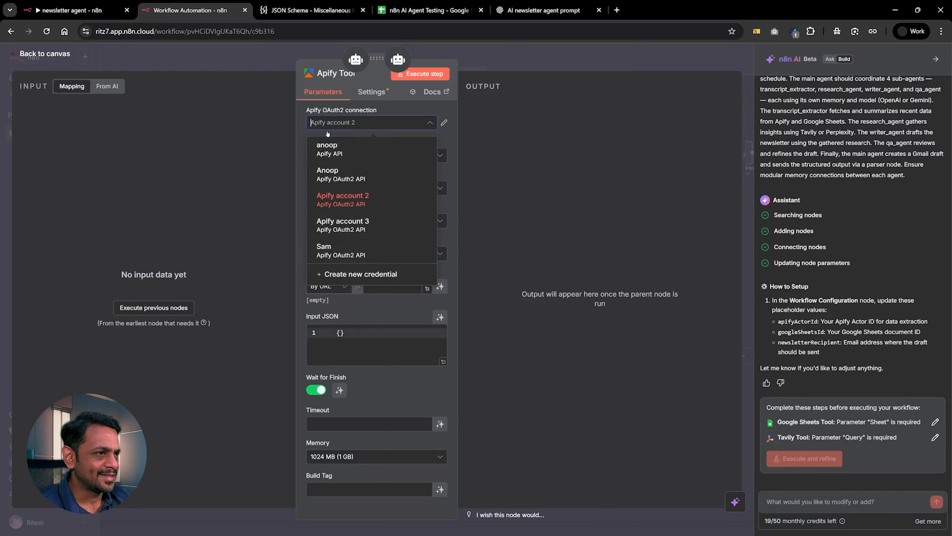
click(331, 148)
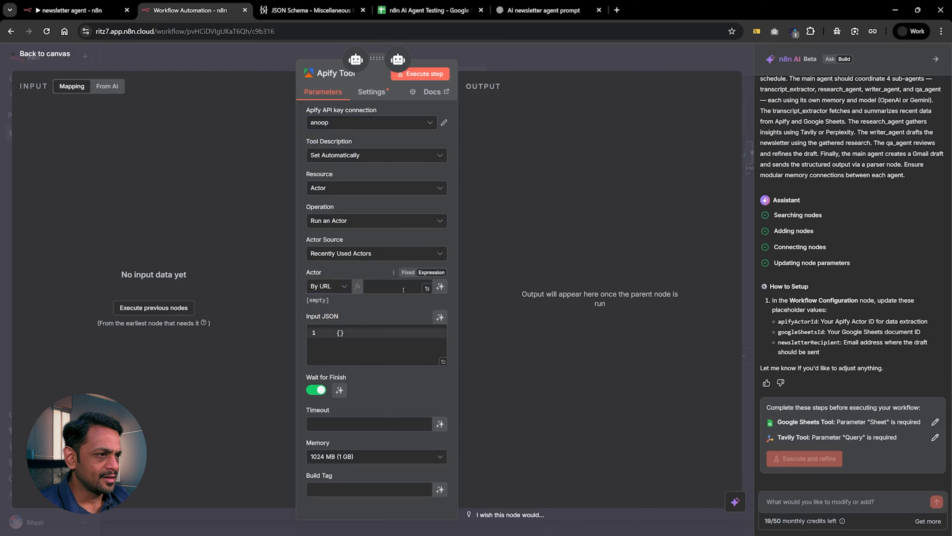
Check the Apify Tool's Actor selection modes and reset the Actor parameter's value.
click(331, 288)
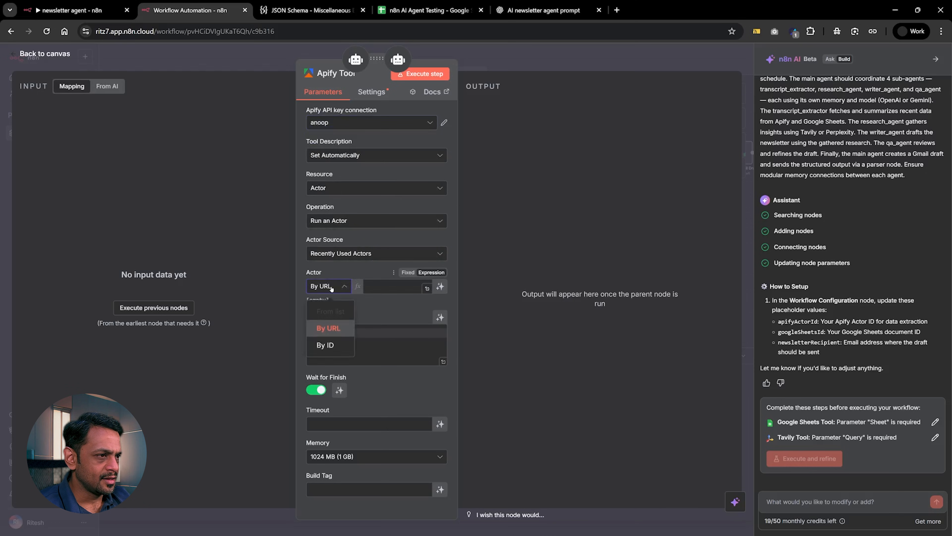
click(344, 271)
click(394, 273)
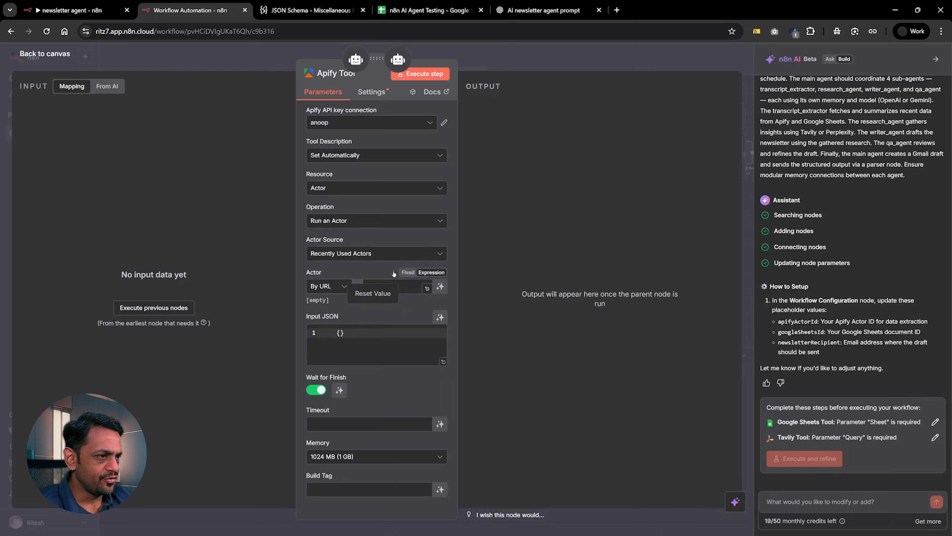
click(373, 293)
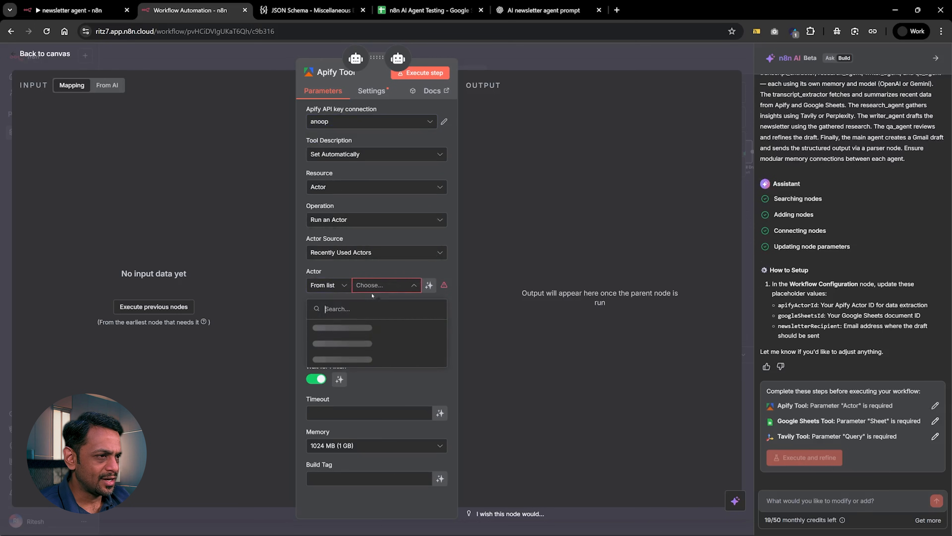
Review the recently used actors offered for the Apify Tool's Actor parameter in From list mode and return to the canvas.
click(335, 286)
click(330, 309)
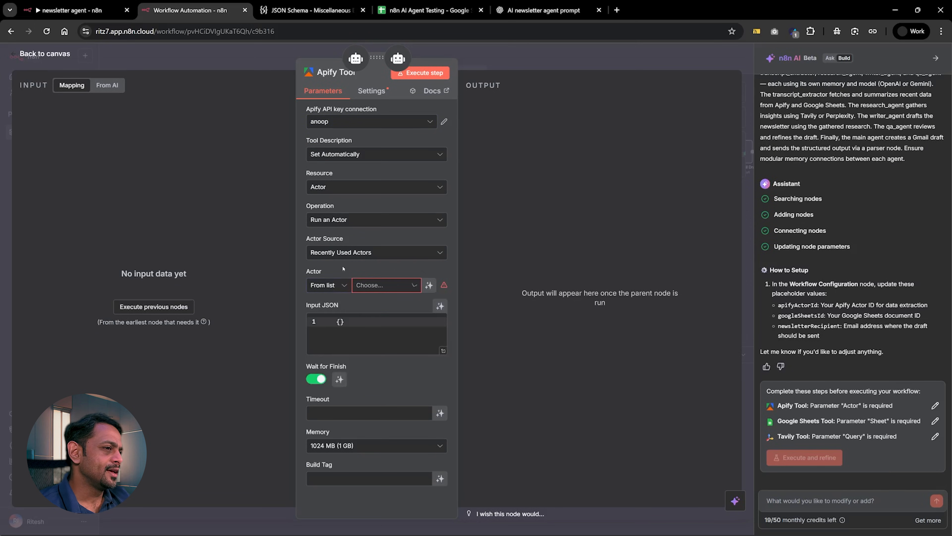
click(367, 286)
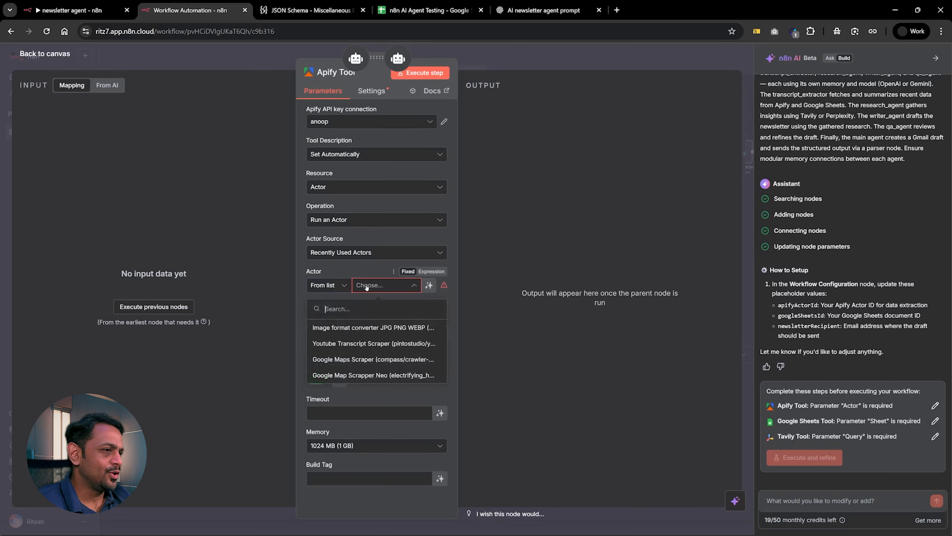
click(363, 271)
key(Escape)
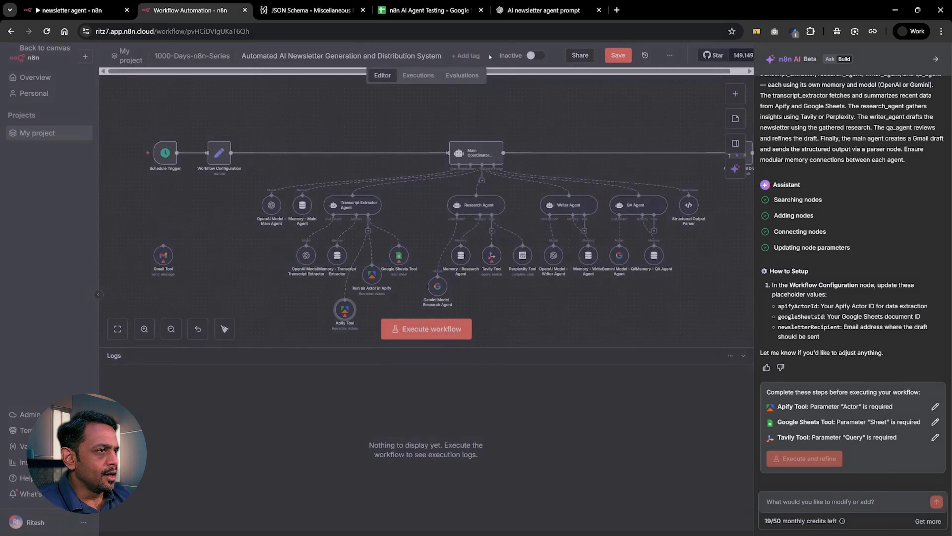
Inspect the available credentials of the main agent's OpenAI model and the session settings of its memory node.
double_click(271, 204)
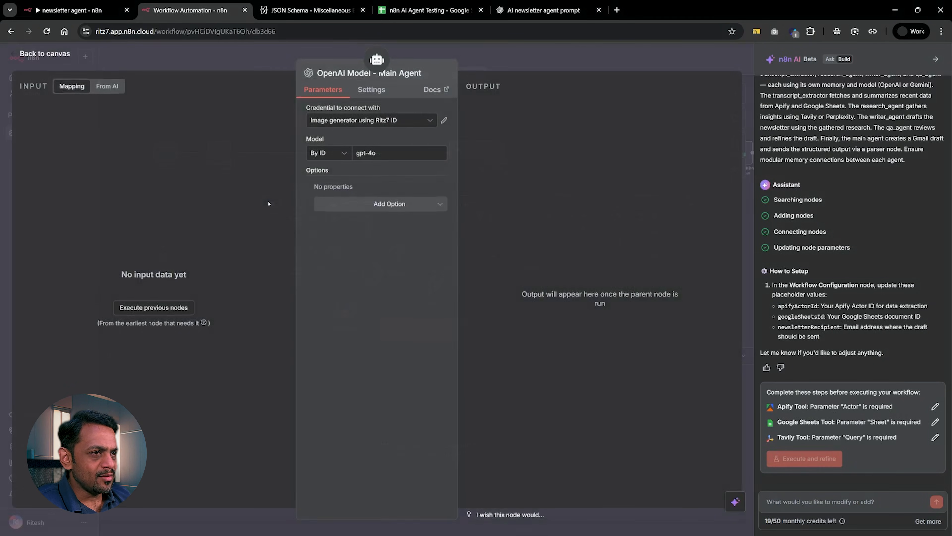
click(339, 121)
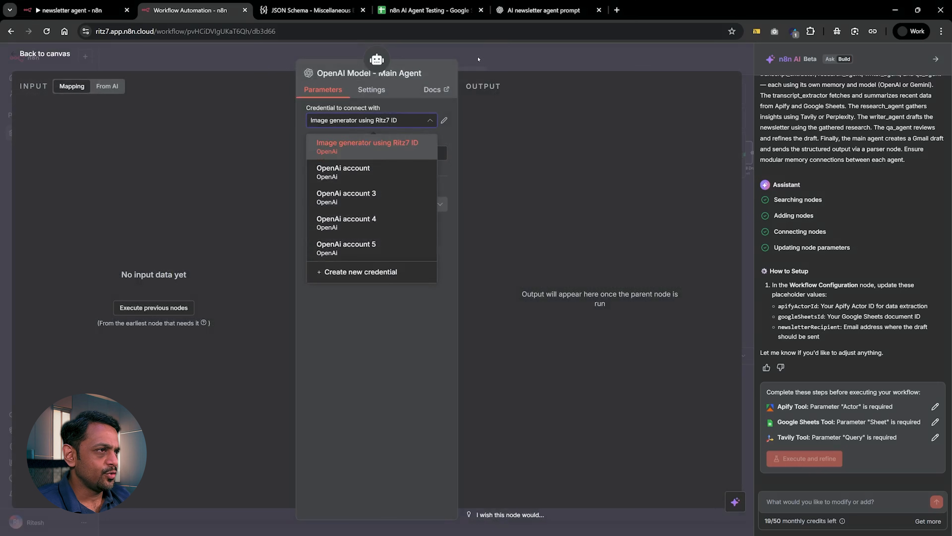
key(Escape)
double_click(302, 204)
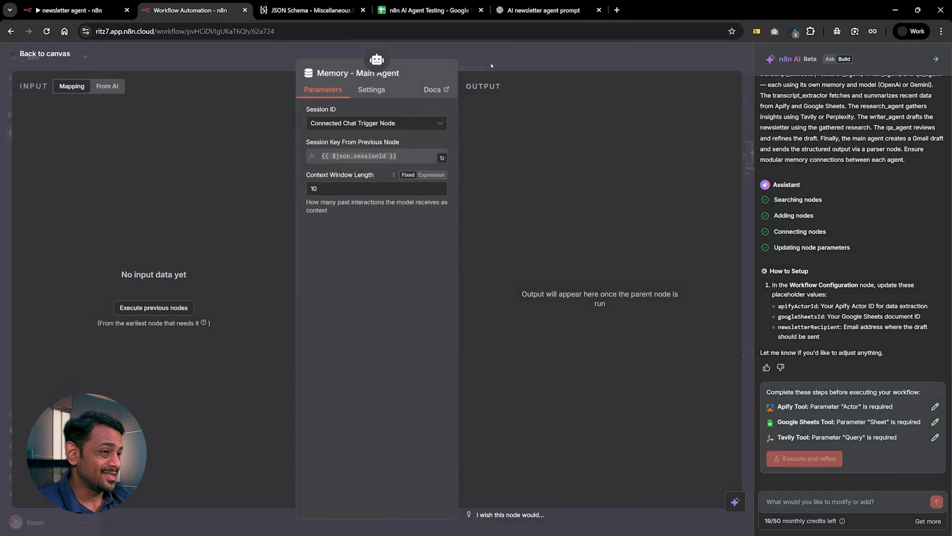
key(Escape)
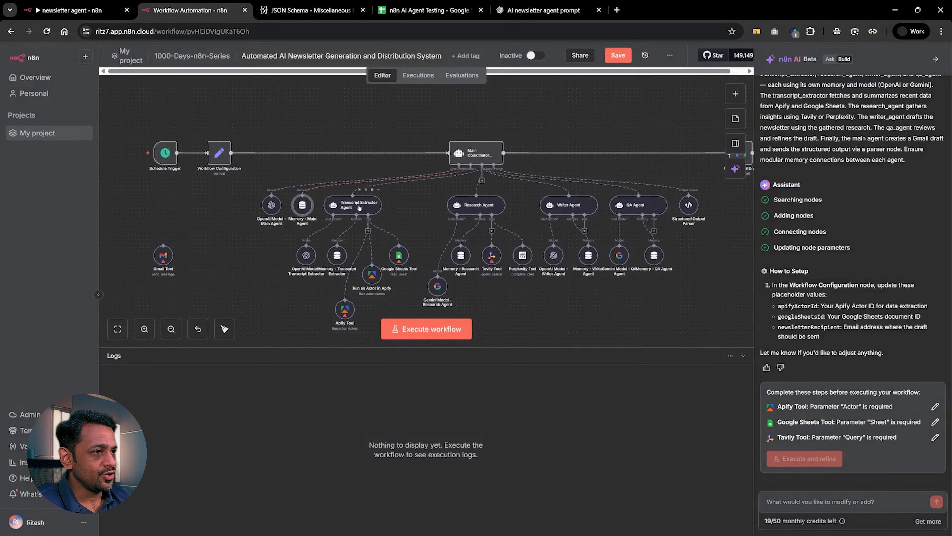
Inspect the Transcript Extractor Agent's description and prompt, and the document and sheet parameters of its Google Sheets Tool.
double_click(359, 205)
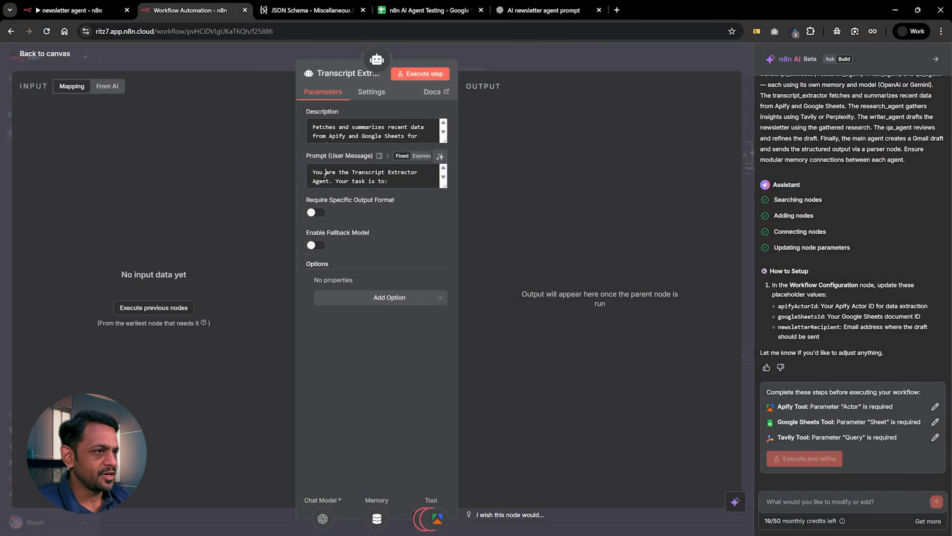
click(486, 58)
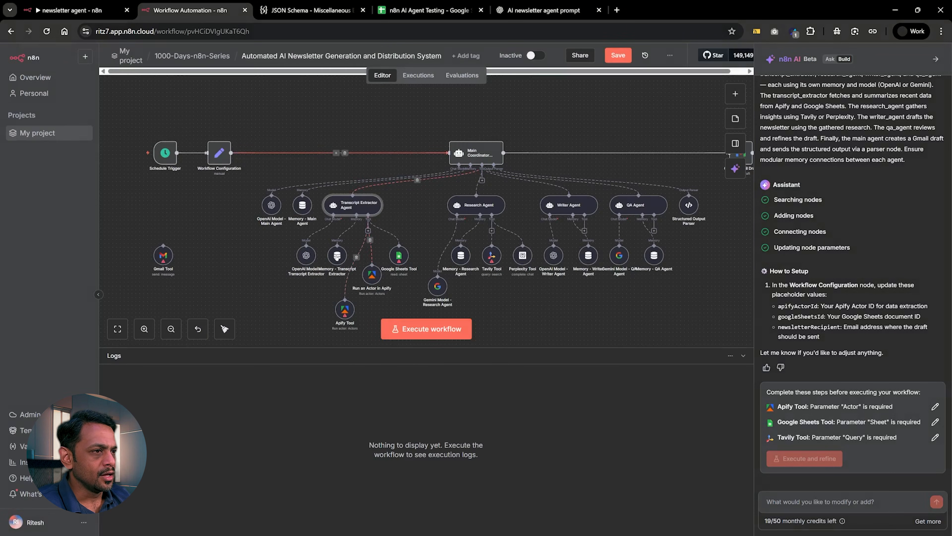
double_click(400, 255)
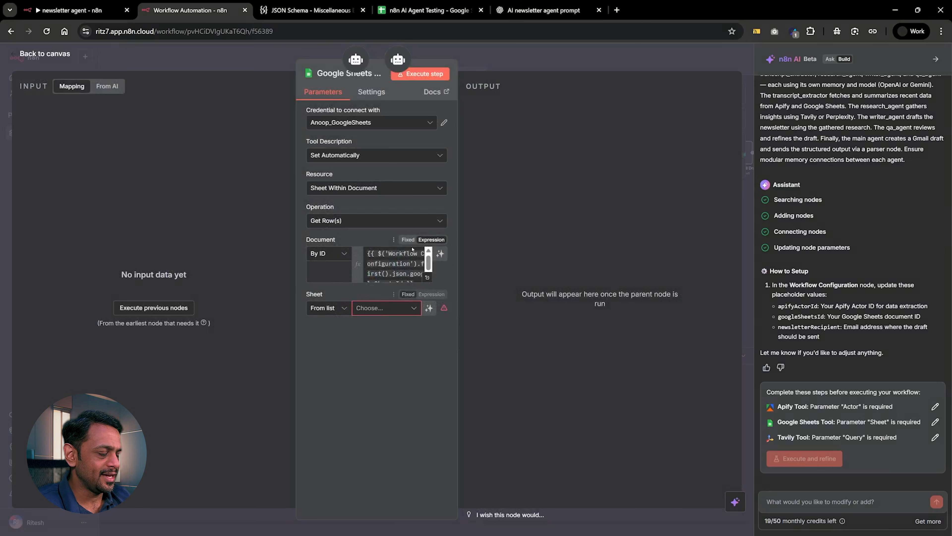
click(497, 62)
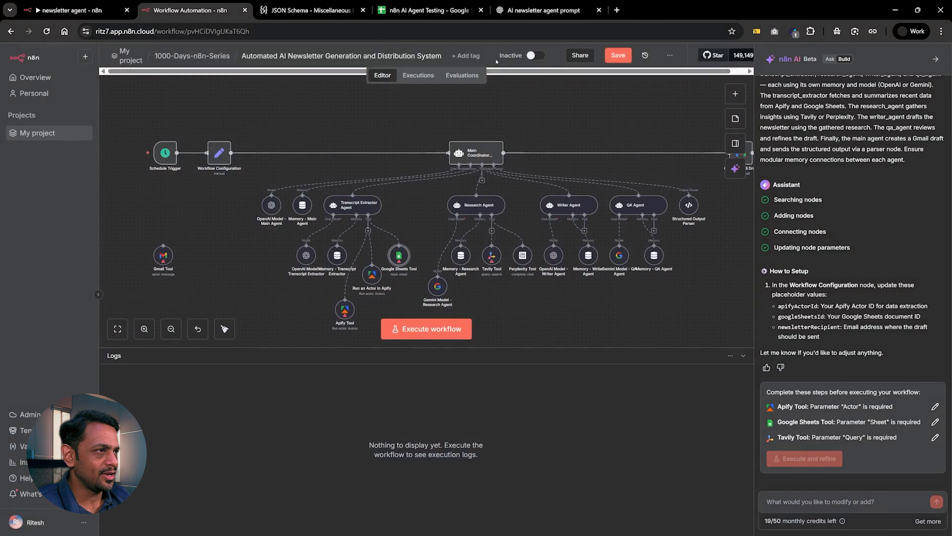